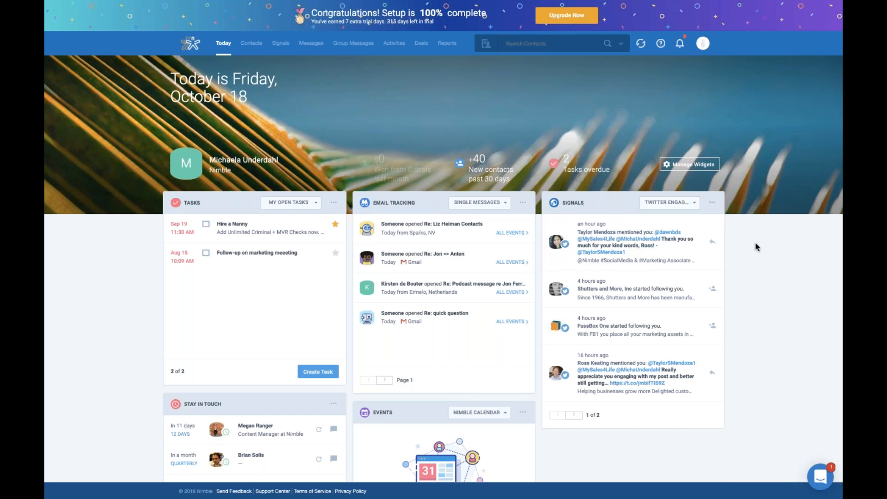
- Review the Stay in Touch widget on the Today page and preview the first contact's profile
{"action": "scroll", "coordinate": [755, 245], "scroll_direction": "down", "scroll_amount": 3}
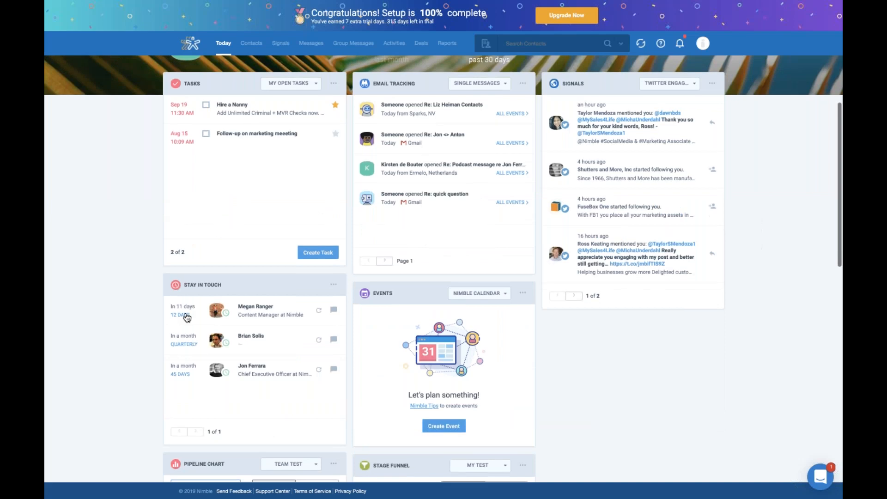
{"action": "left_click", "coordinate": [296, 313]}
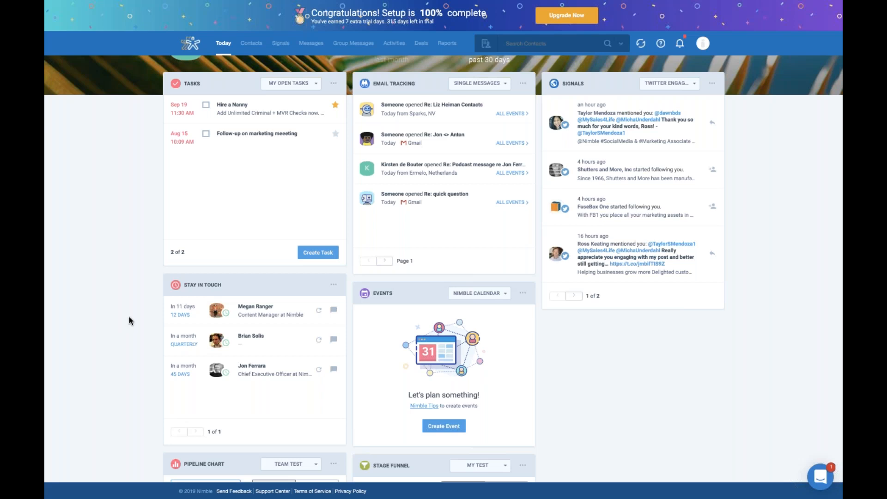
{"action": "scroll", "coordinate": [129, 317], "scroll_direction": "down", "scroll_amount": 1}
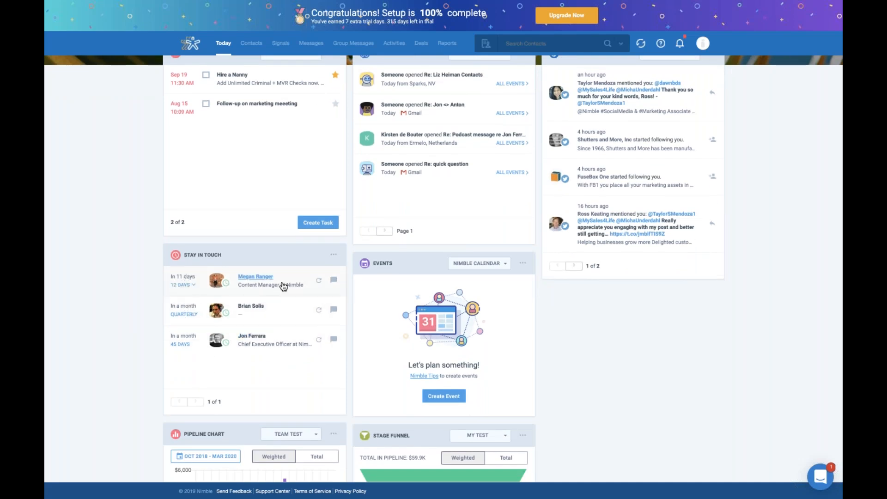
{"action": "mouse_move", "coordinate": [255, 278]}
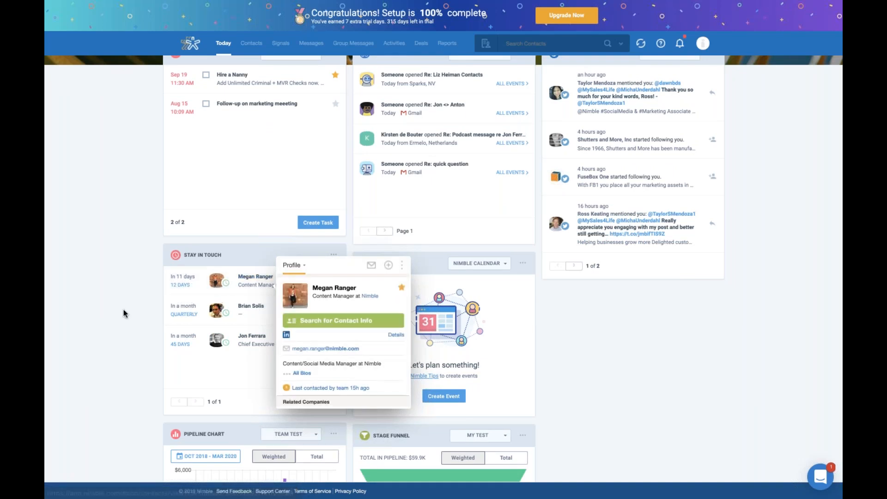
- Switch the Events widget from Nimble Calendar to the account owner's own Google calendar
{"action": "left_click", "coordinate": [487, 265]}
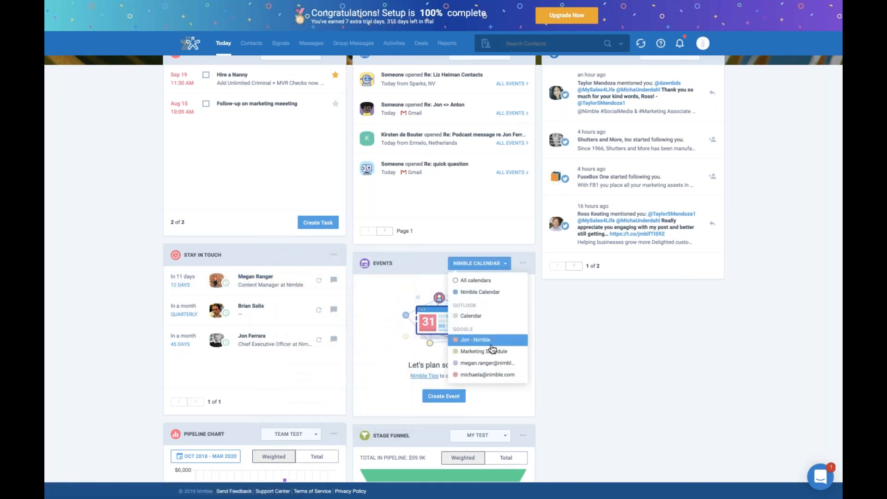
{"action": "left_click", "coordinate": [499, 378]}
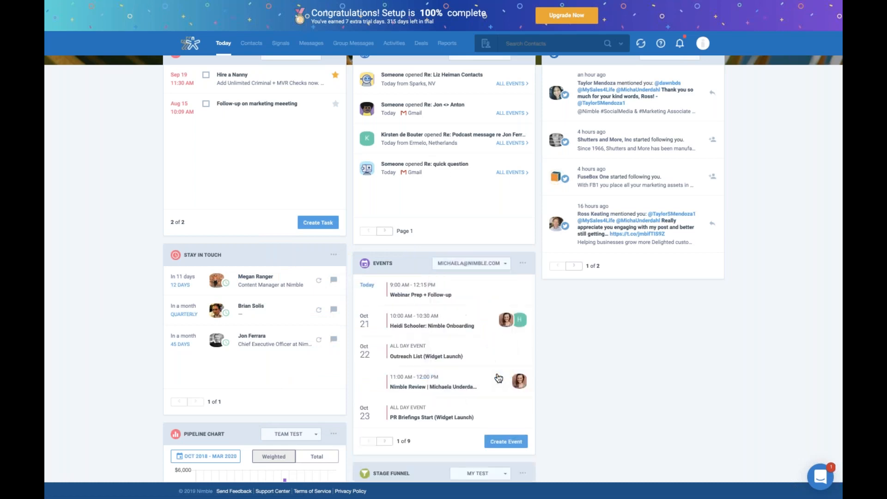
{"action": "left_click", "coordinate": [508, 267]}
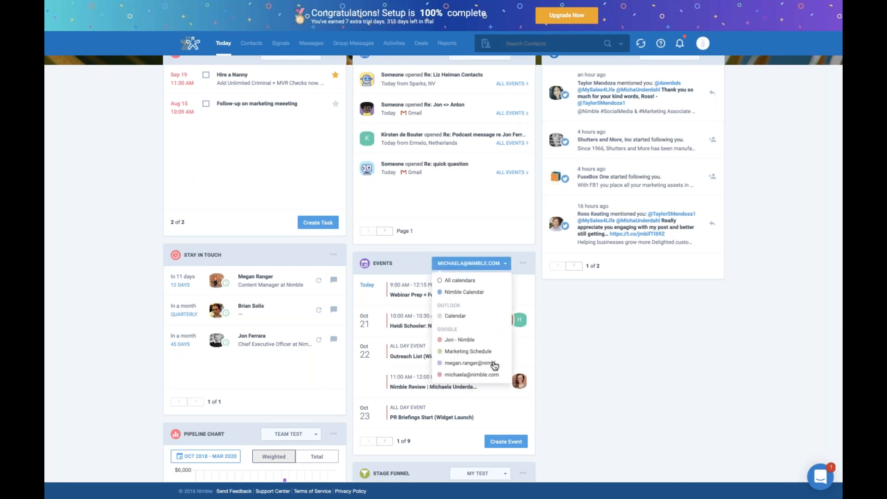
{"action": "left_click", "coordinate": [625, 316]}
- Examine the Pipeline Chart, Stage Funnel and Deals widgets, including the filter choices for my deals and team deals
{"action": "scroll", "coordinate": [627, 313], "scroll_direction": "down", "scroll_amount": 5}
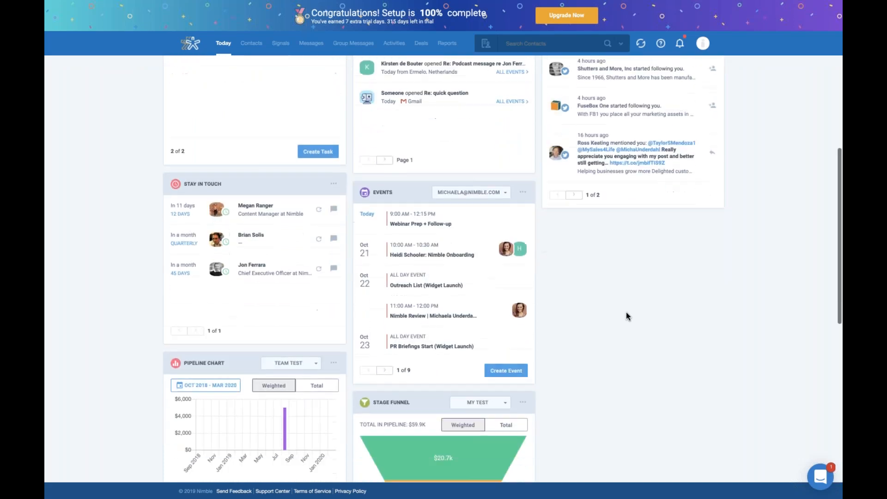
{"action": "scroll", "coordinate": [626, 312], "scroll_direction": "down", "scroll_amount": 1}
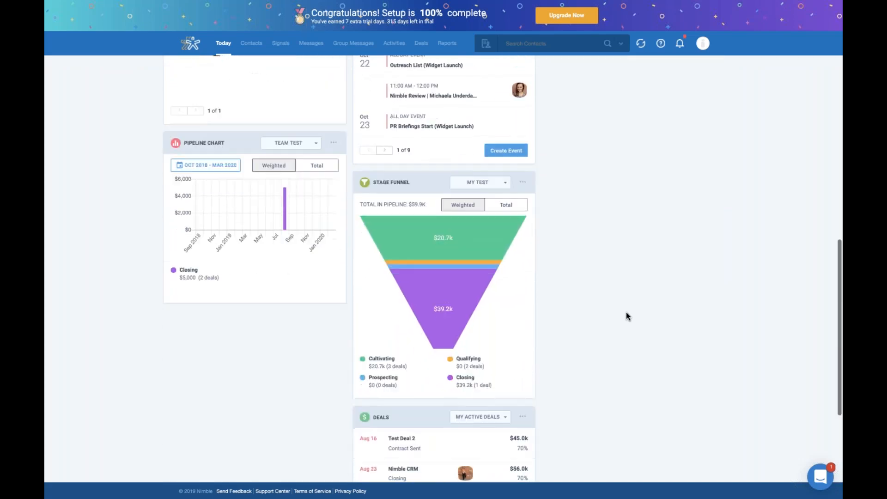
{"action": "scroll", "coordinate": [626, 314], "scroll_direction": "down", "scroll_amount": 1}
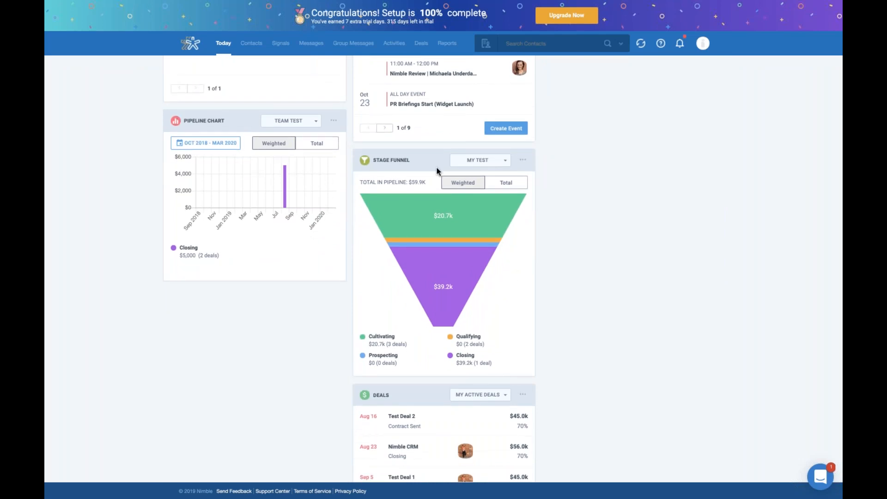
{"action": "scroll", "coordinate": [542, 265], "scroll_direction": "down", "scroll_amount": 5}
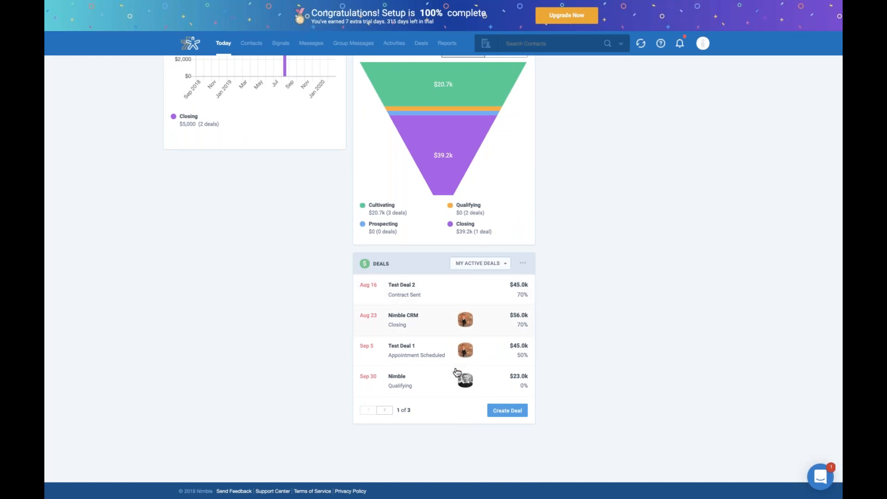
{"action": "left_click", "coordinate": [476, 269]}
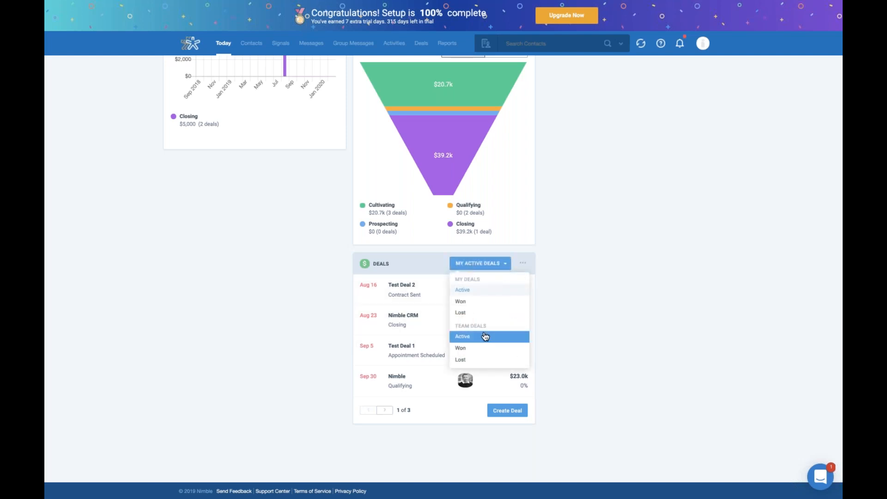
{"action": "left_click", "coordinate": [587, 282]}
{"action": "scroll", "coordinate": [587, 283], "scroll_direction": "up", "scroll_amount": 10}
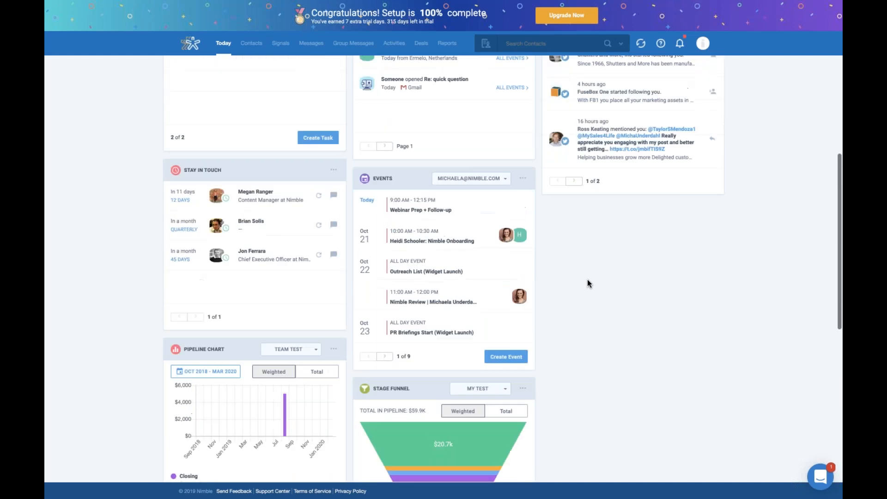
{"action": "scroll", "coordinate": [586, 279], "scroll_direction": "up", "scroll_amount": 3}
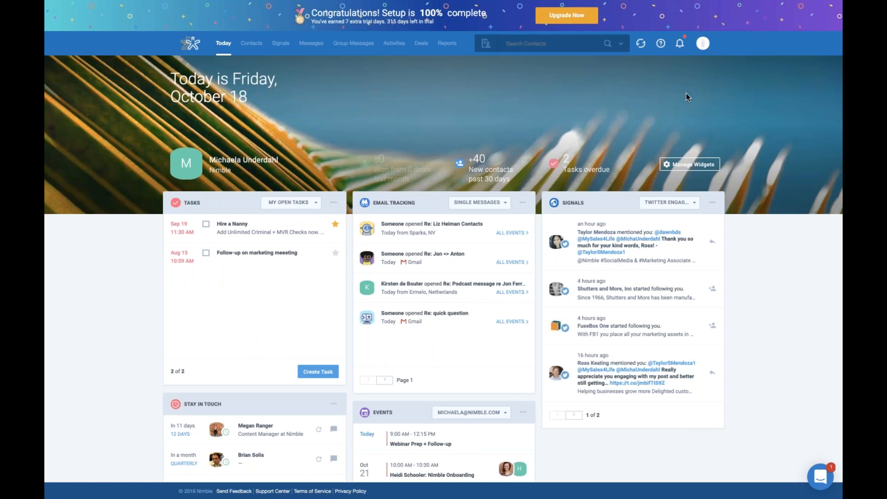
- Open the Networks & Imports settings page from the account options
{"action": "left_click", "coordinate": [703, 44]}
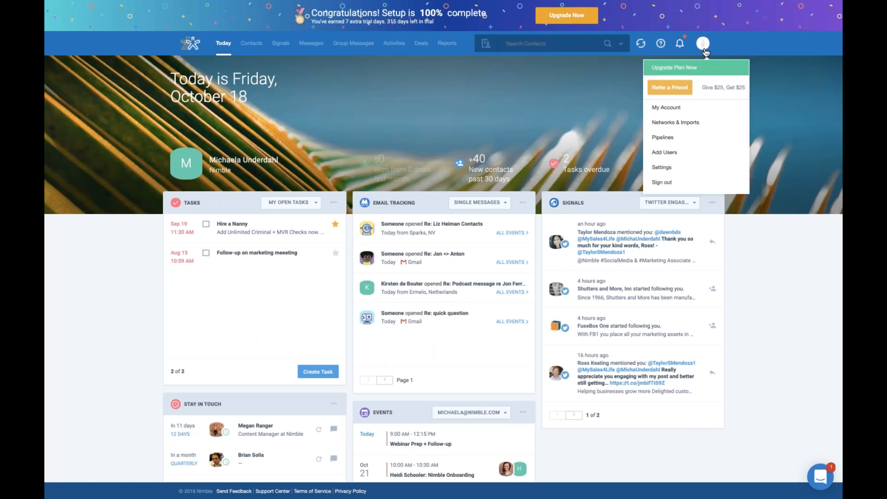
{"action": "left_click", "coordinate": [695, 119]}
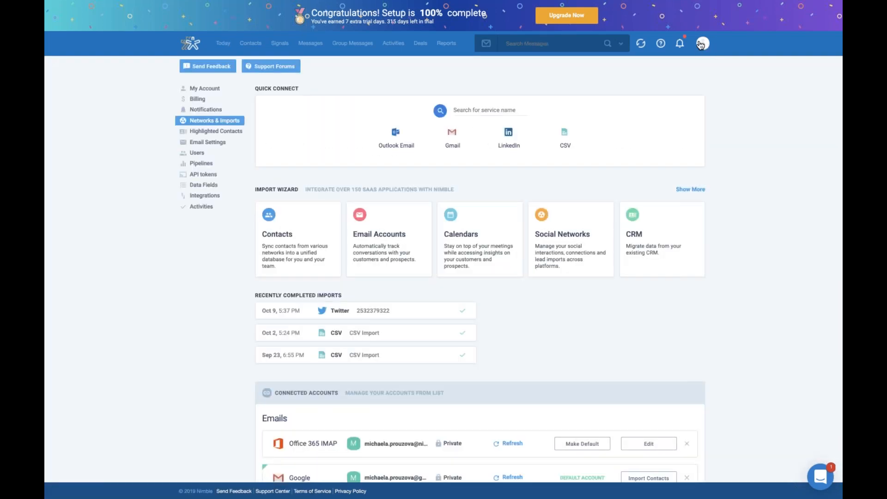
{"action": "left_click", "coordinate": [702, 45]}
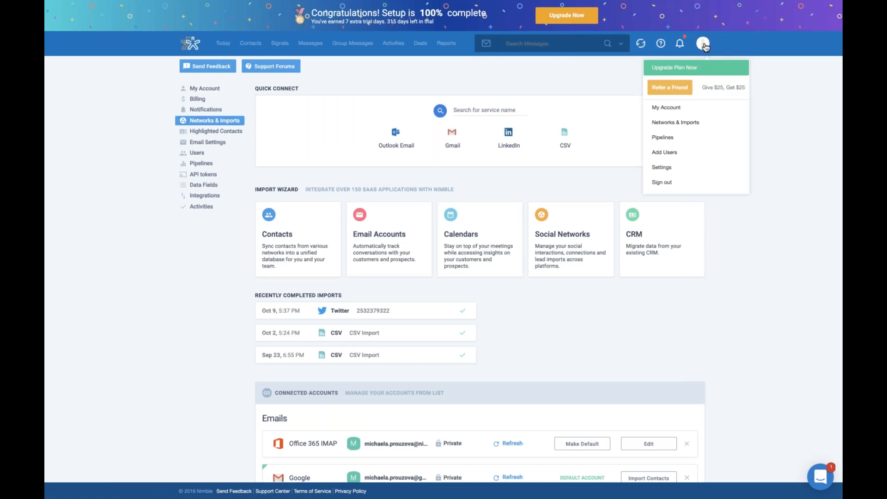
{"action": "left_click", "coordinate": [831, 194]}
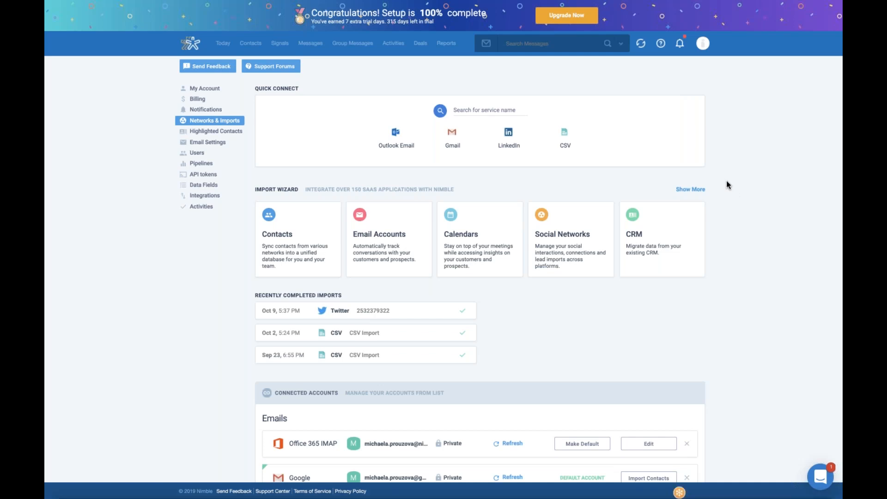
- Open the contact import options for the connected Twitter account and review the available groups and lists
{"action": "scroll", "coordinate": [725, 181], "scroll_direction": "down", "scroll_amount": 1}
{"action": "scroll", "coordinate": [726, 181], "scroll_direction": "up", "scroll_amount": 1}
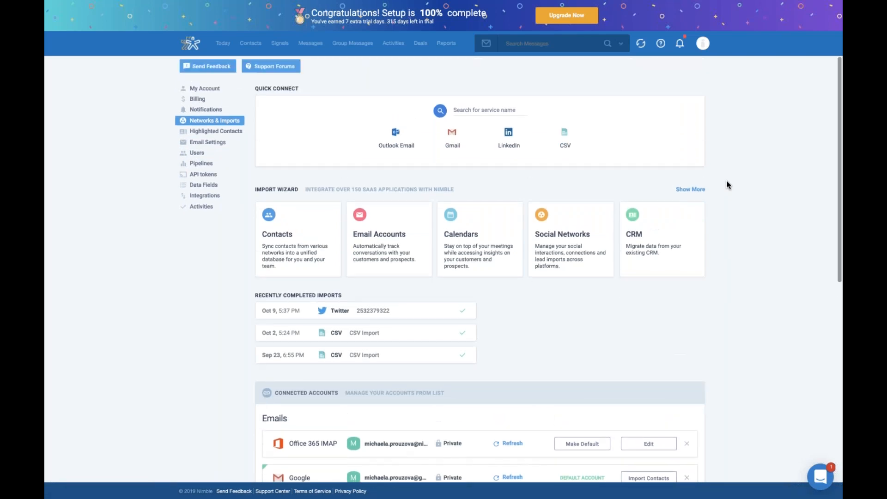
{"action": "scroll", "coordinate": [726, 181], "scroll_direction": "down", "scroll_amount": 5}
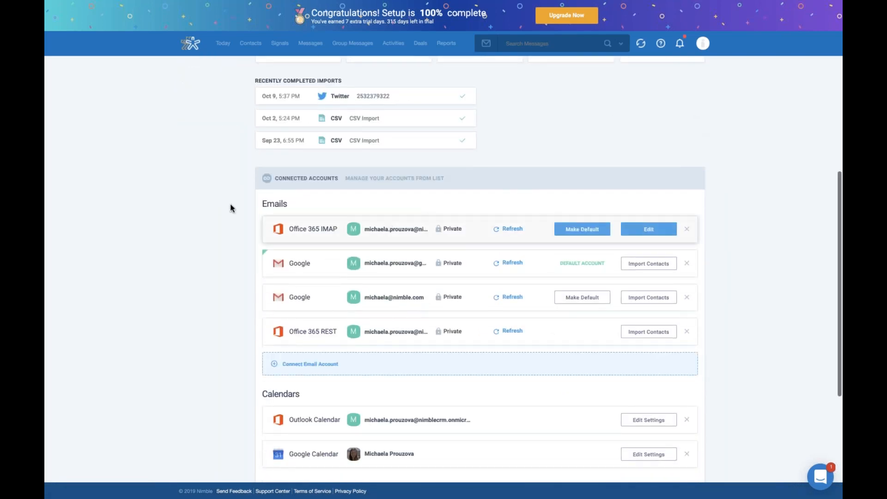
{"action": "scroll", "coordinate": [207, 206], "scroll_direction": "down", "scroll_amount": 1}
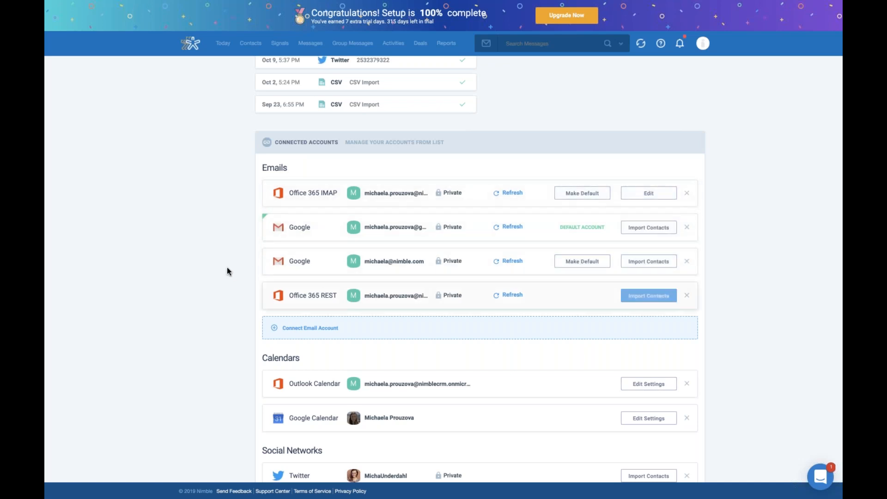
{"action": "scroll", "coordinate": [226, 262], "scroll_direction": "down", "scroll_amount": 2}
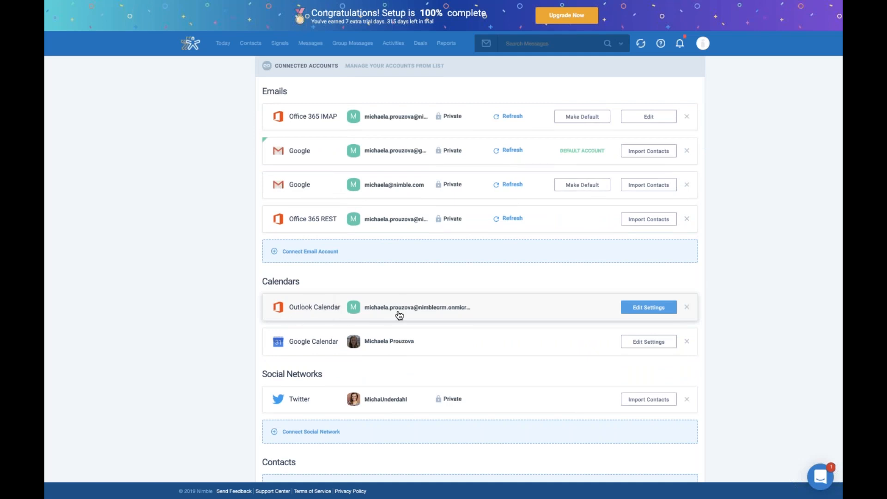
{"action": "scroll", "coordinate": [222, 338], "scroll_direction": "down", "scroll_amount": 1}
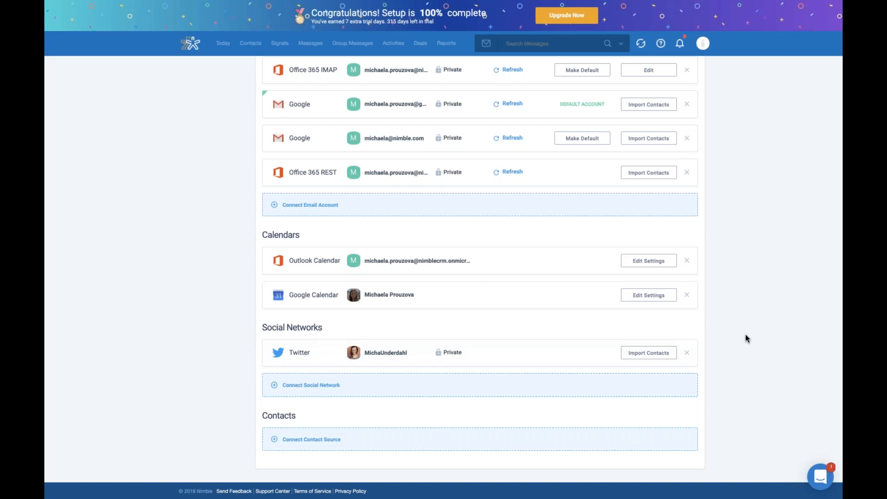
{"action": "left_click", "coordinate": [640, 358]}
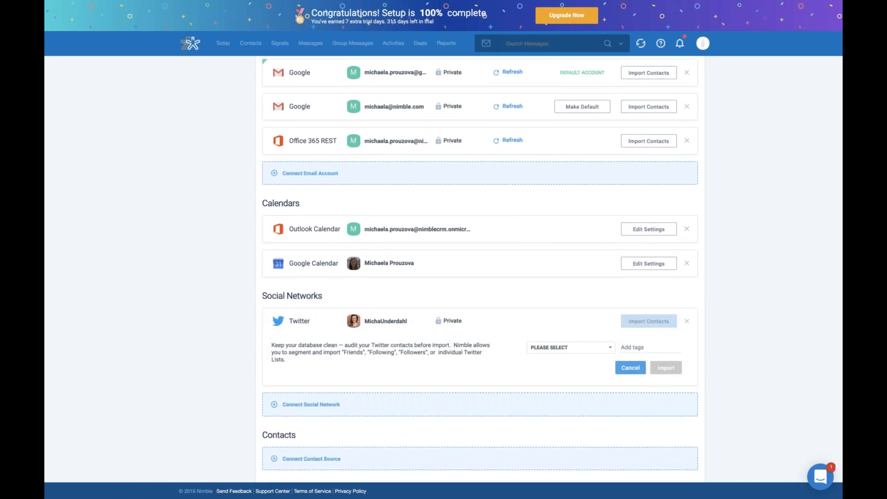
{"action": "scroll", "coordinate": [549, 269], "scroll_direction": "down", "scroll_amount": 1}
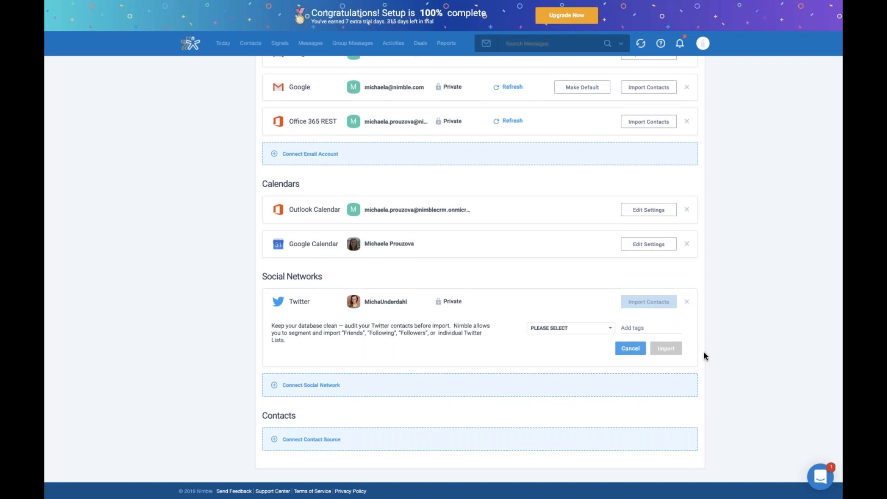
{"action": "left_click", "coordinate": [608, 327]}
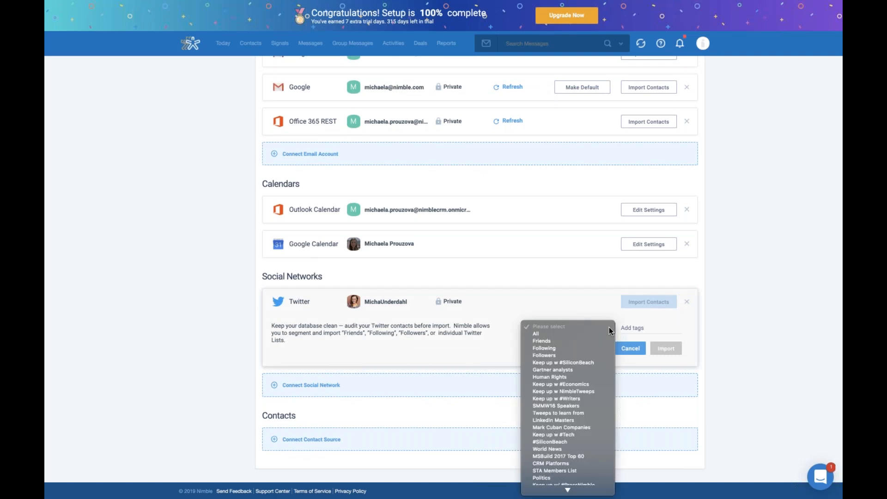
{"action": "left_click", "coordinate": [752, 323]}
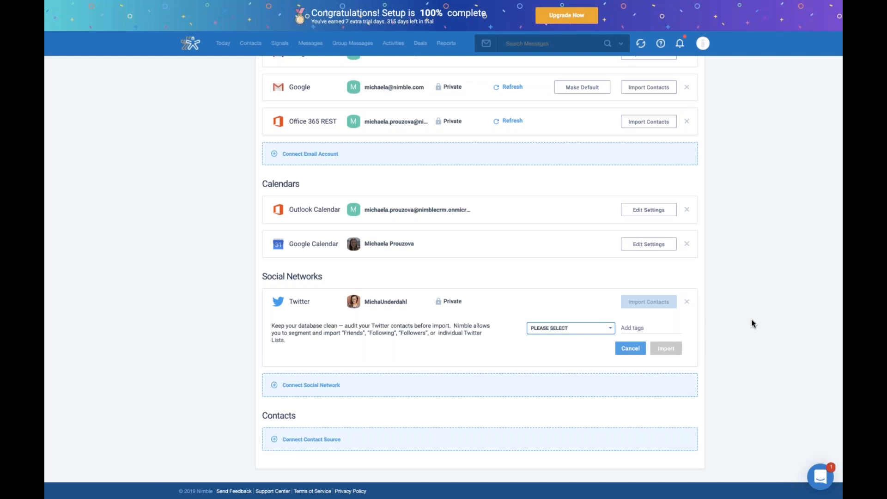
{"action": "left_click", "coordinate": [723, 317]}
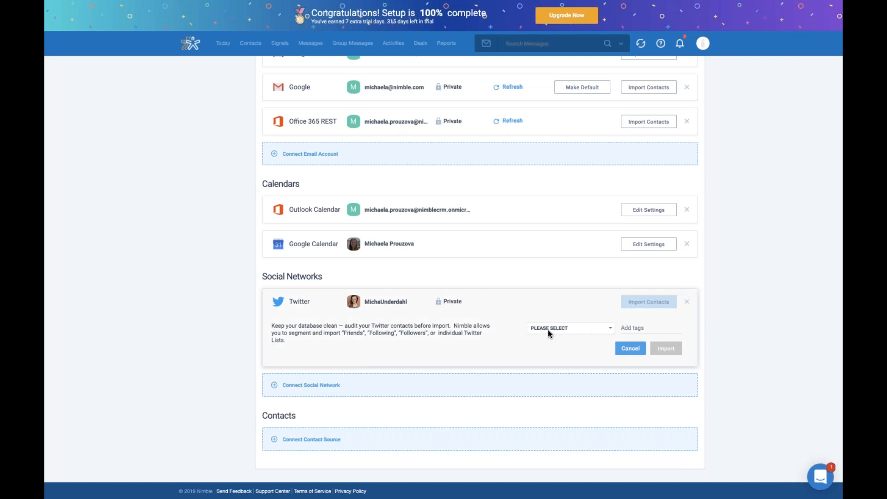
- Choose the Twitter list "Keep up w #SiliconBeach" as the source for the contact import
{"action": "left_click", "coordinate": [608, 329]}
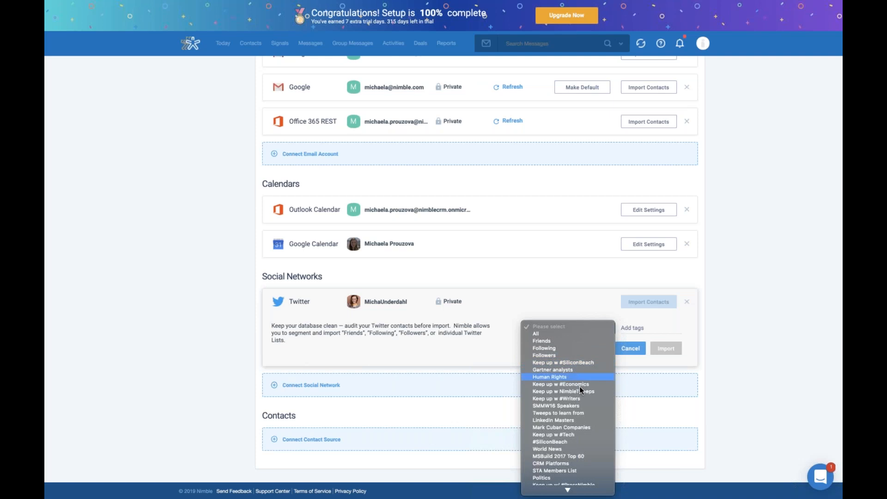
{"action": "left_click", "coordinate": [567, 363]}
{"action": "left_click", "coordinate": [558, 328]}
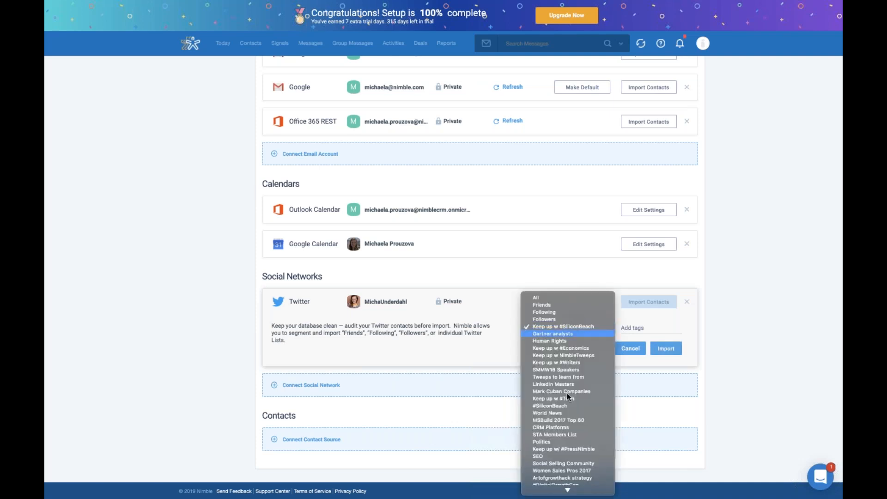
{"action": "left_click", "coordinate": [564, 325]}
- Tag the import with the owner's first name followed by "Twitter - Silicon Beach Startups" and start importing the Twitter contacts
{"action": "left_click", "coordinate": [638, 328]}
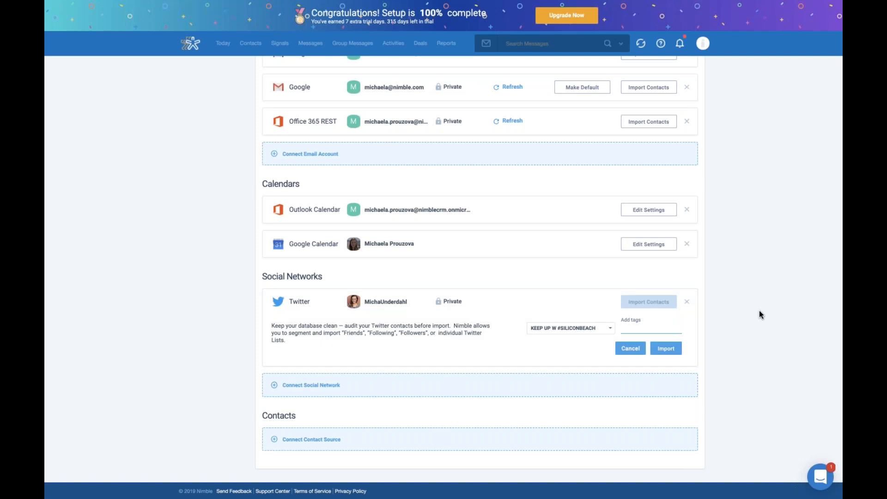
{"action": "left_click", "coordinate": [639, 327]}
{"action": "type", "text": "Mich"}
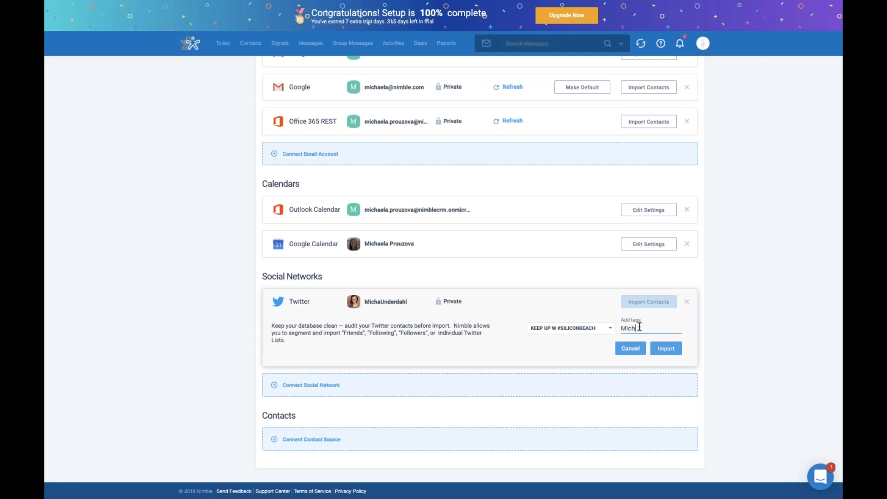
{"action": "type", "text": "aela Twitter"}
{"action": "type", "text": " - Sil"}
{"action": "type", "text": "icon Beach Startu"}
{"action": "type", "text": "ps"}
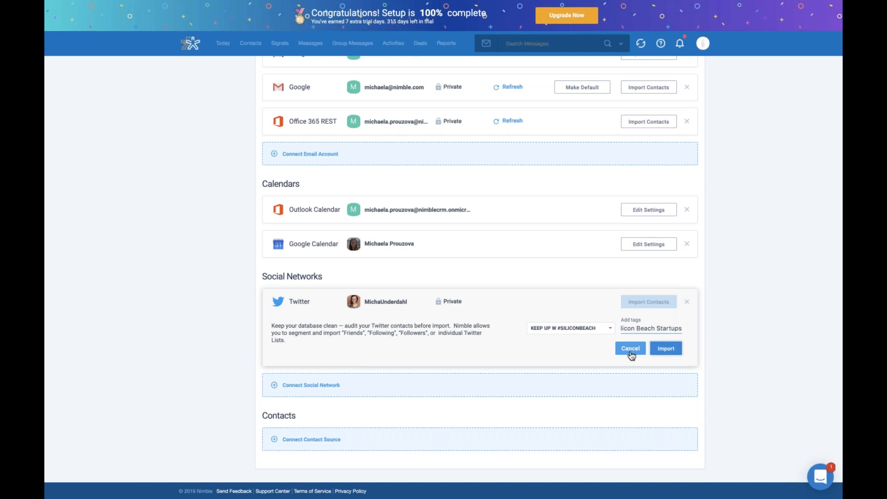
{"action": "left_click", "coordinate": [673, 351]}
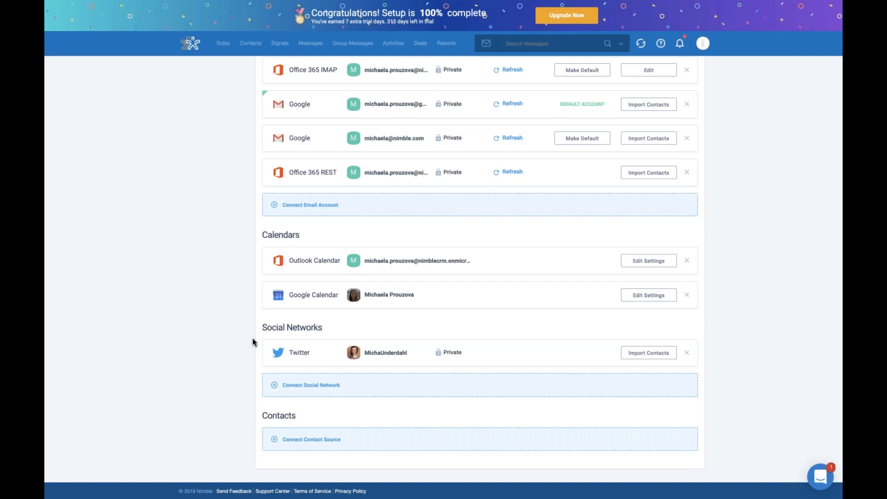
{"action": "scroll", "coordinate": [759, 230], "scroll_direction": "up", "scroll_amount": 2}
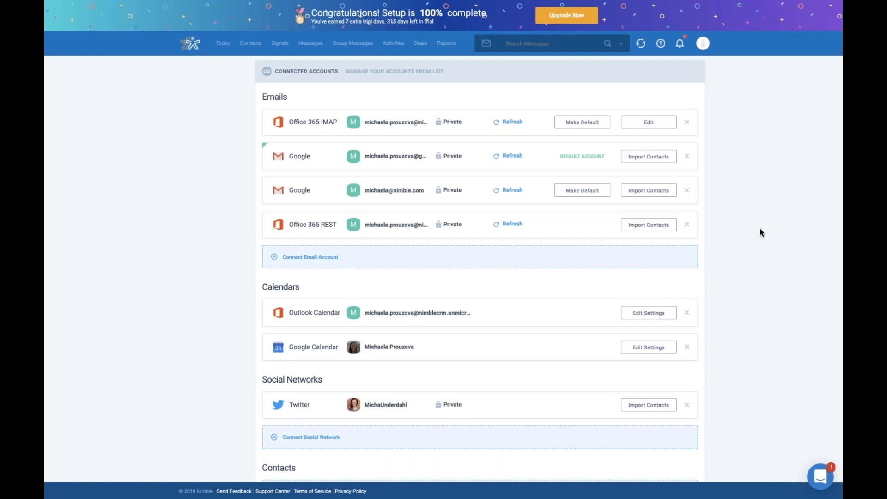
- Open the "Import LinkedIn Connections via CSV" help article and follow its link to LinkedIn's data export page
{"action": "scroll", "coordinate": [759, 228], "scroll_direction": "up", "scroll_amount": 7}
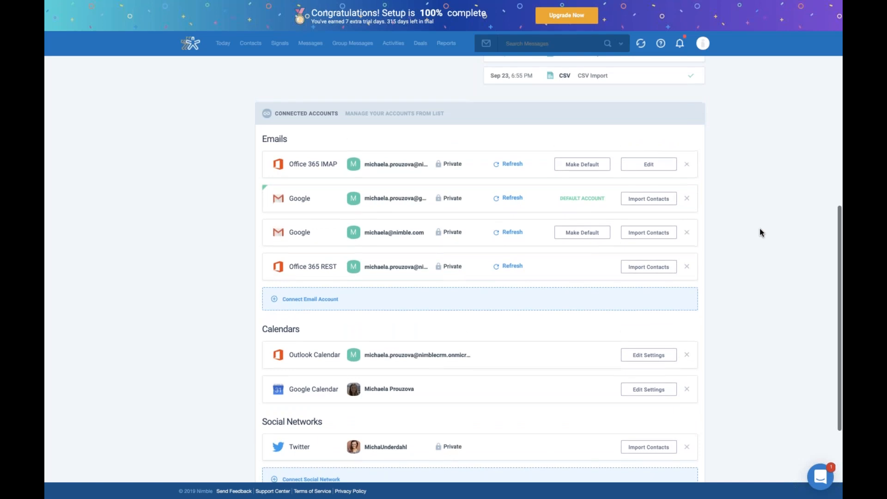
{"action": "mouse_move", "coordinate": [119, 2]}
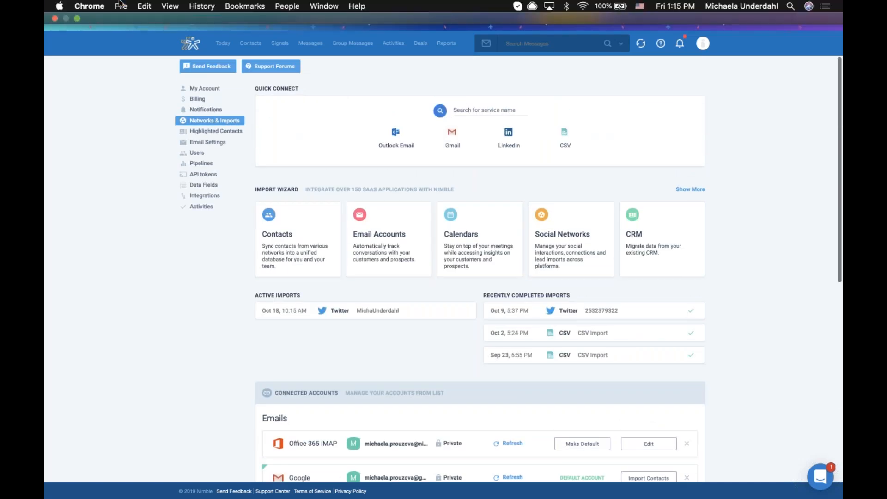
{"action": "left_click", "coordinate": [77, 19]}
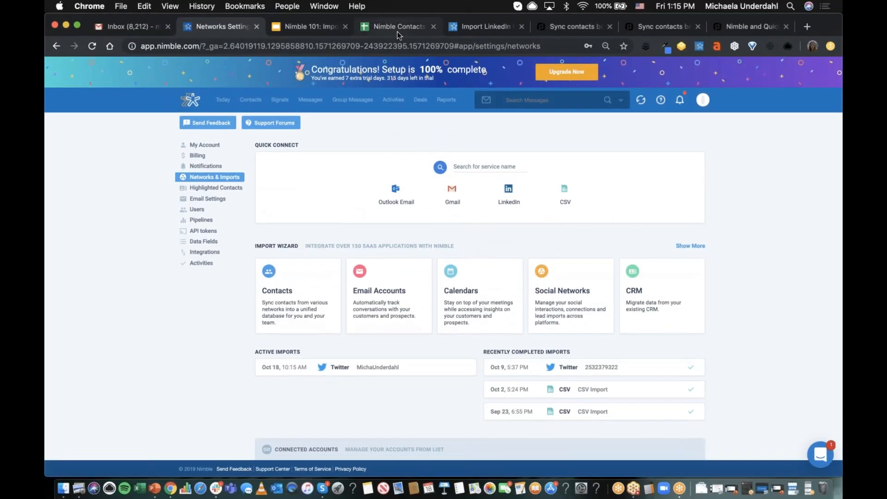
{"action": "left_click", "coordinate": [473, 28]}
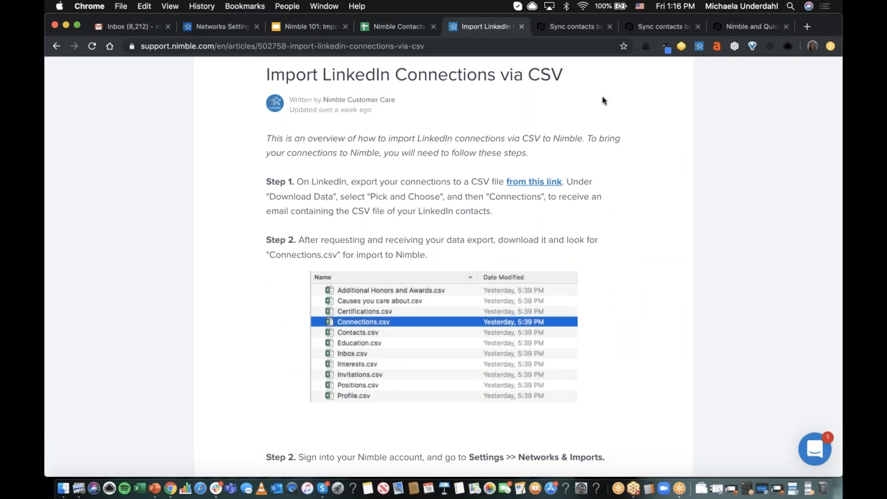
{"action": "left_click", "coordinate": [541, 182]}
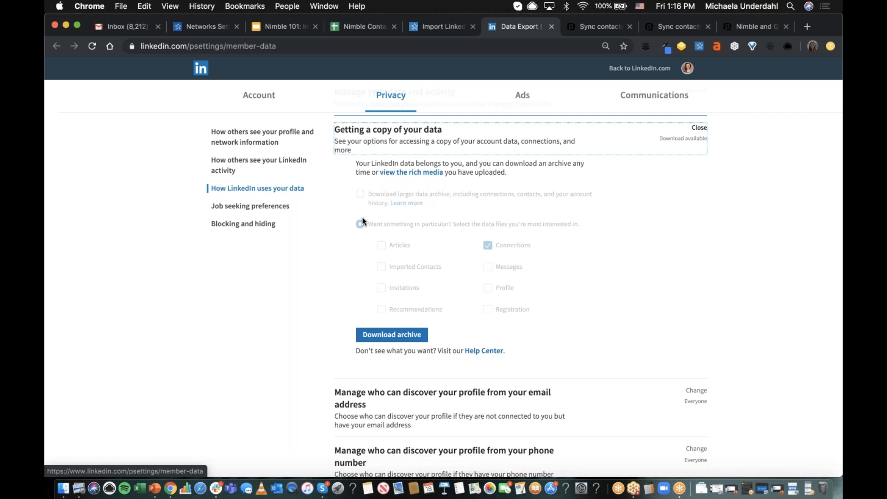
- Download the LinkedIn data archive containing the Connections file
{"action": "left_click", "coordinate": [91, 47]}
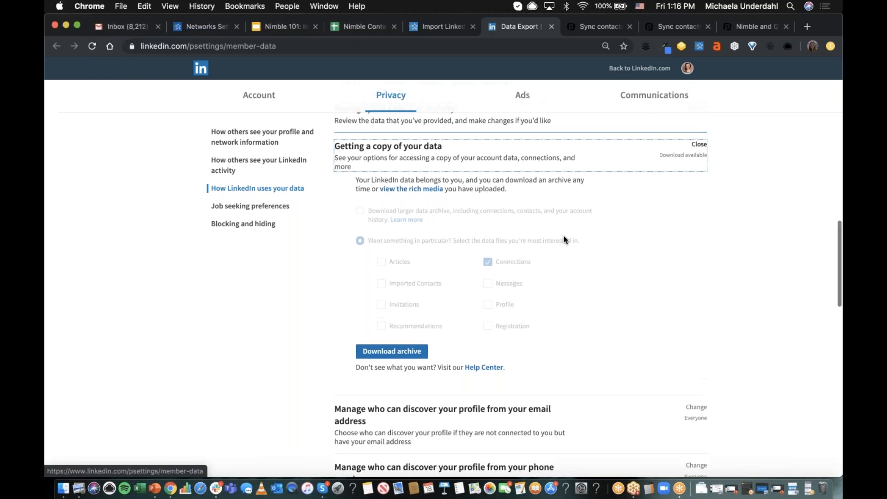
{"action": "scroll", "coordinate": [614, 261], "scroll_direction": "down", "scroll_amount": 1}
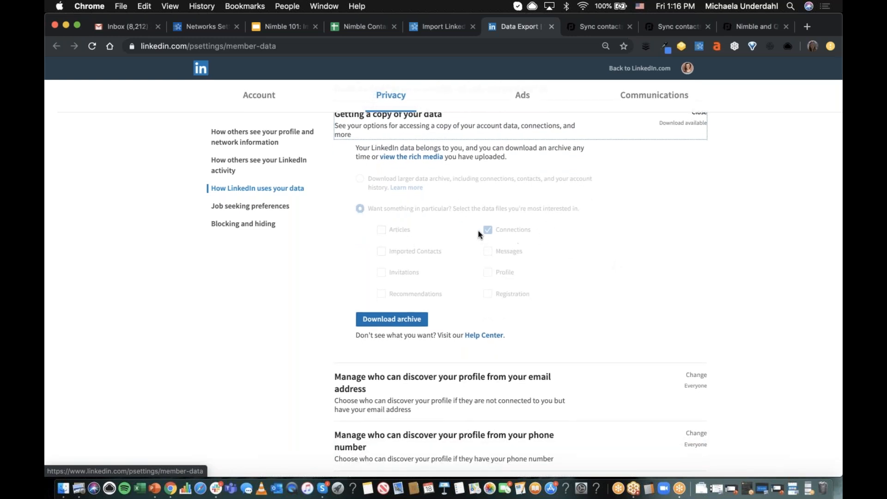
{"action": "scroll", "coordinate": [538, 231], "scroll_direction": "down", "scroll_amount": 1}
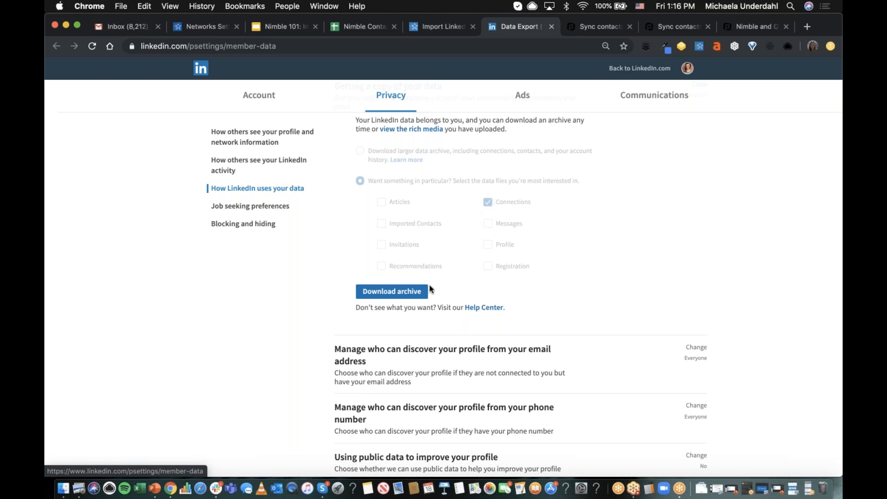
{"action": "left_click", "coordinate": [393, 291]}
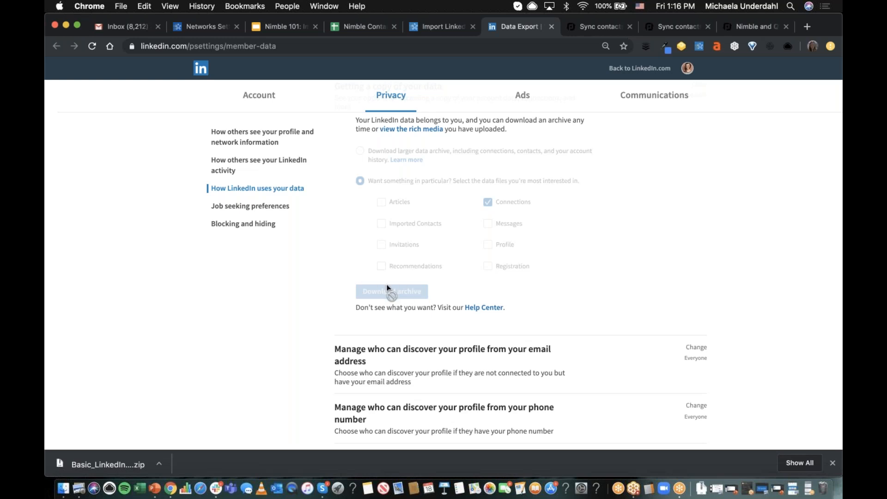
{"action": "scroll", "coordinate": [614, 273], "scroll_direction": "up", "scroll_amount": 2}
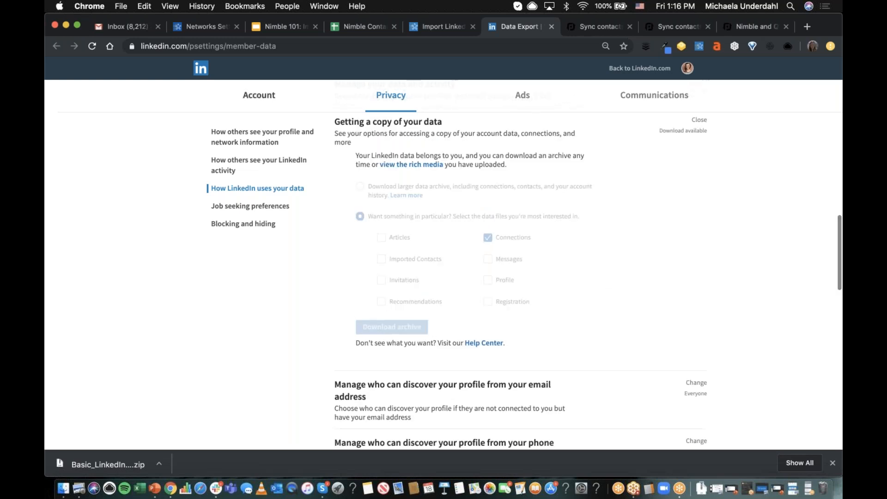
- Return to Nimble's Networks & Imports settings and start a LinkedIn CSV import
{"action": "left_click", "coordinate": [444, 26]}
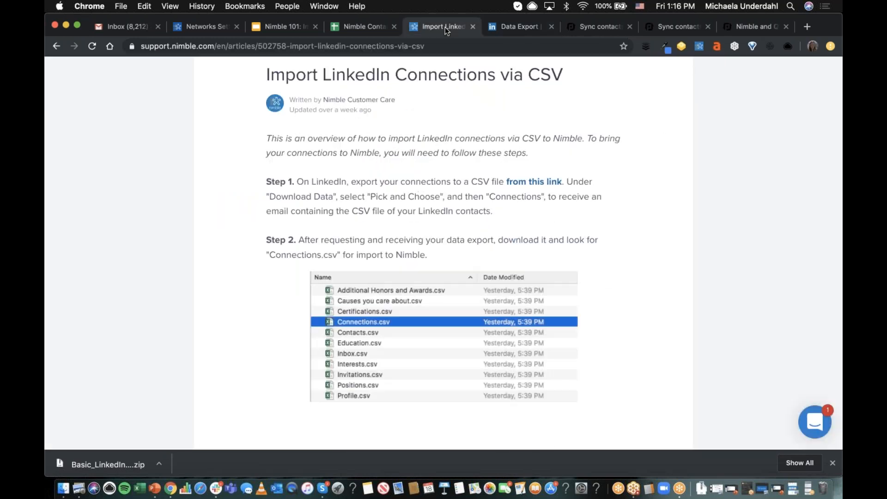
{"action": "left_click", "coordinate": [203, 24]}
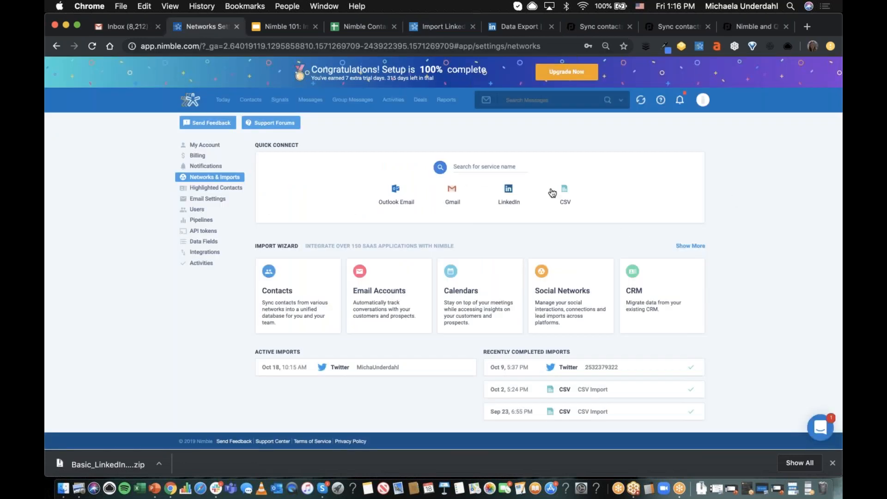
{"action": "left_click", "coordinate": [702, 99]}
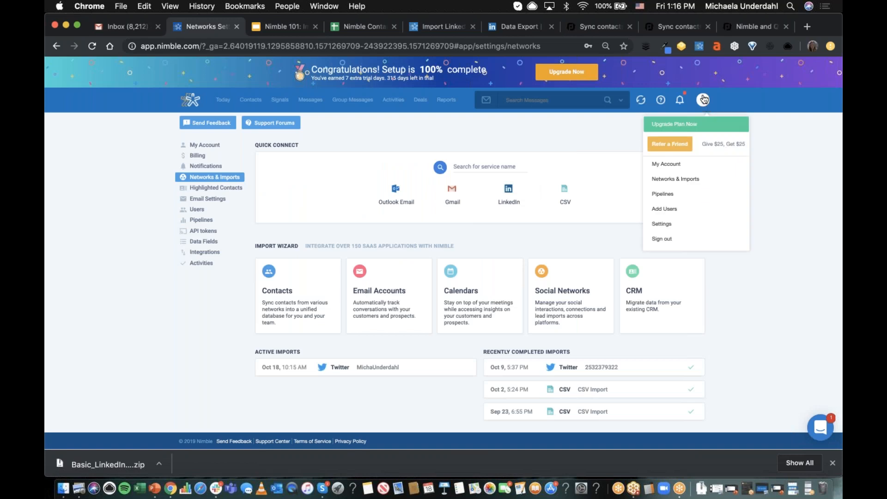
{"action": "left_click", "coordinate": [704, 101]}
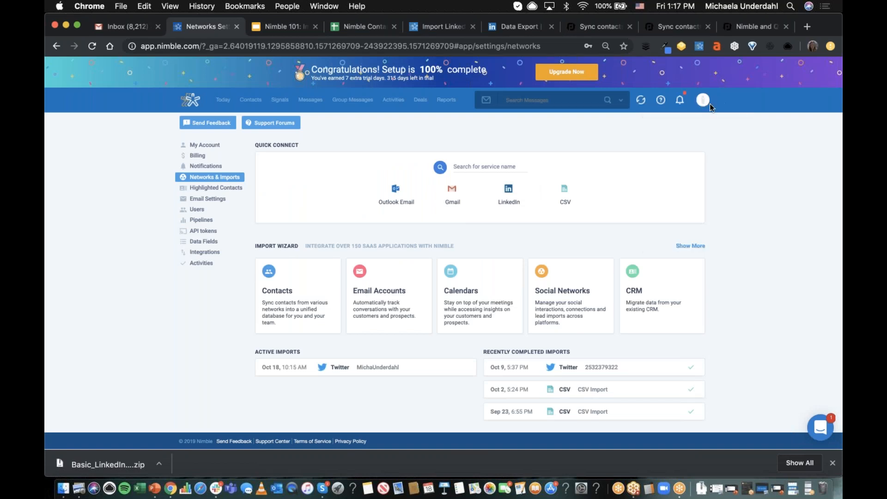
{"action": "left_click", "coordinate": [703, 101]}
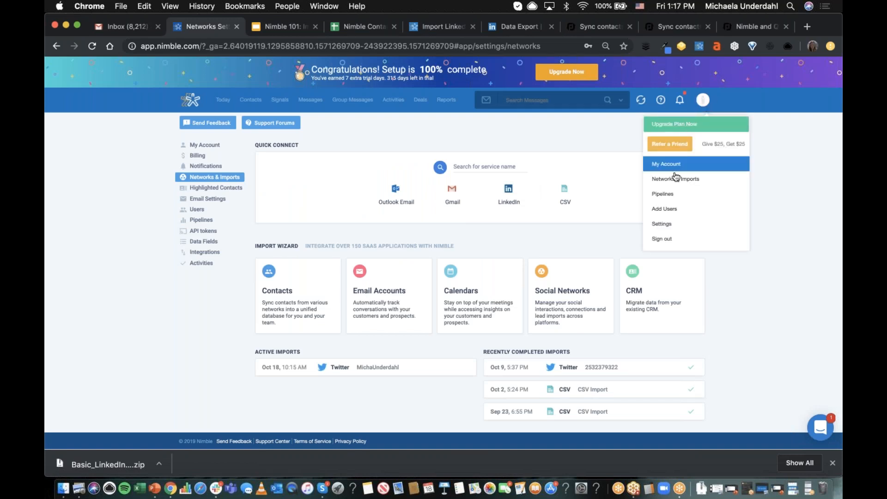
{"action": "left_click", "coordinate": [792, 159]}
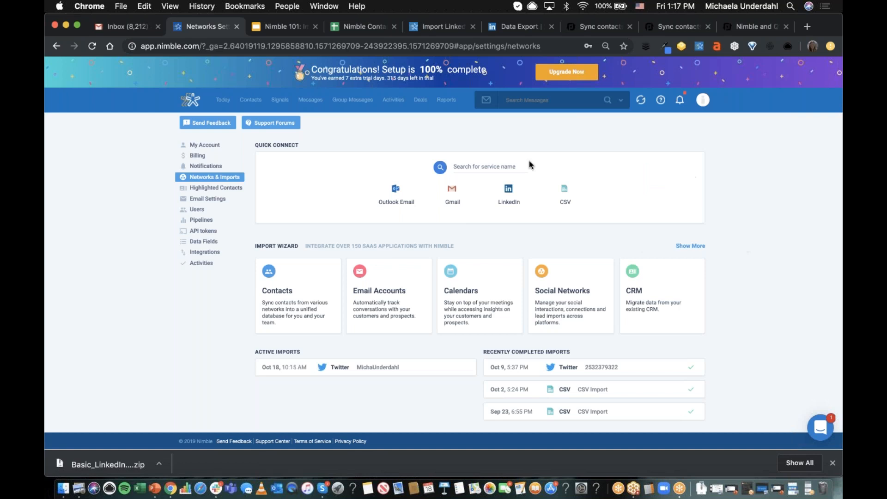
{"action": "left_click", "coordinate": [505, 200]}
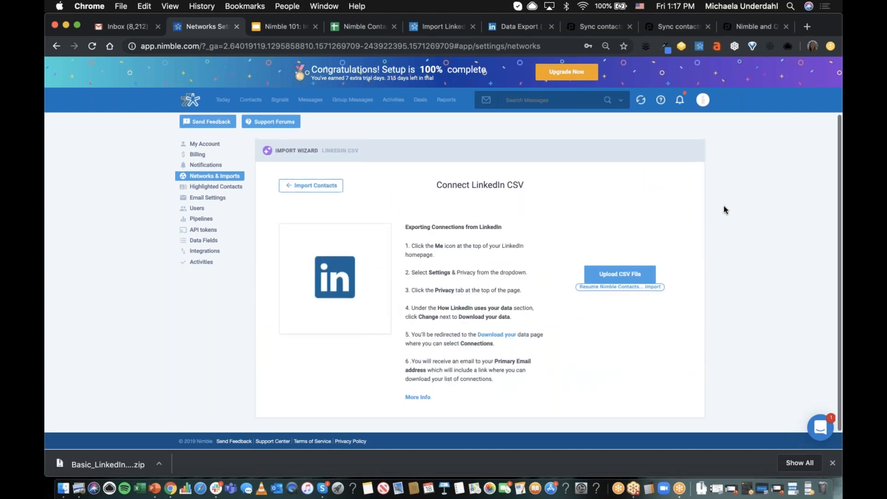
{"action": "left_click", "coordinate": [616, 277]}
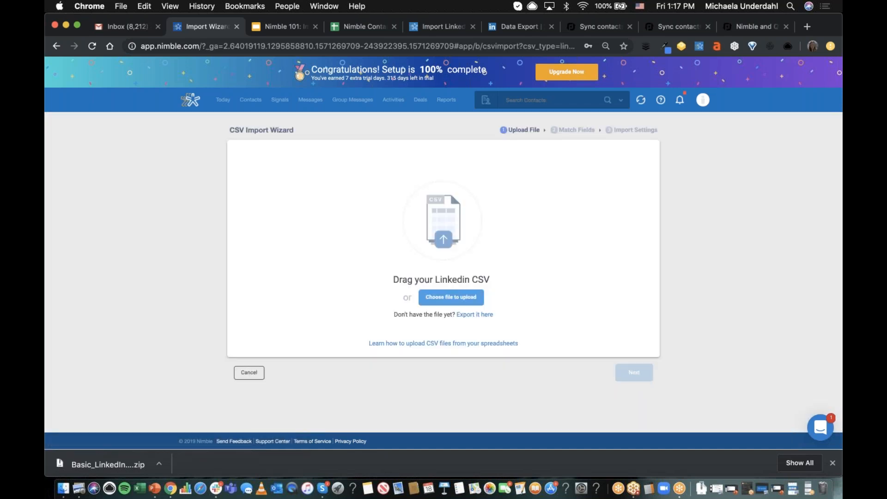
- Extract Connections.csv from the downloaded LinkedIn archive into the Downloads folder
{"action": "left_click", "coordinate": [477, 293]}
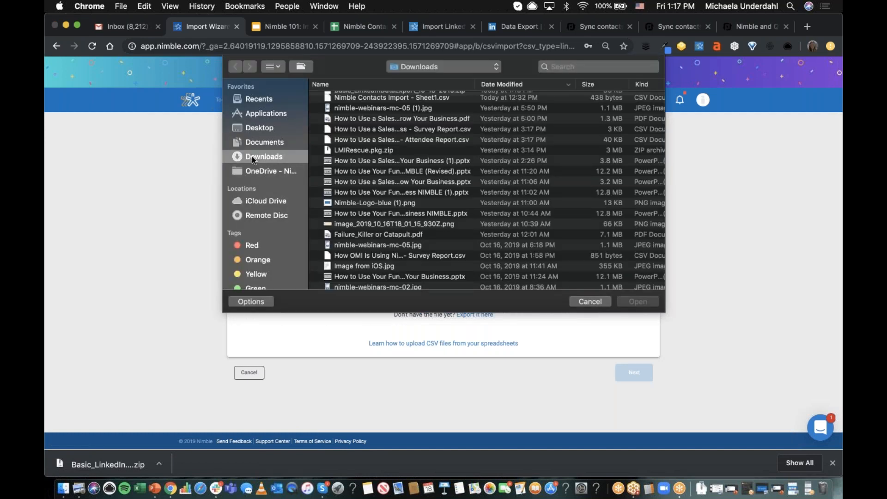
{"action": "left_click", "coordinate": [580, 300]}
{"action": "left_click", "coordinate": [108, 464]}
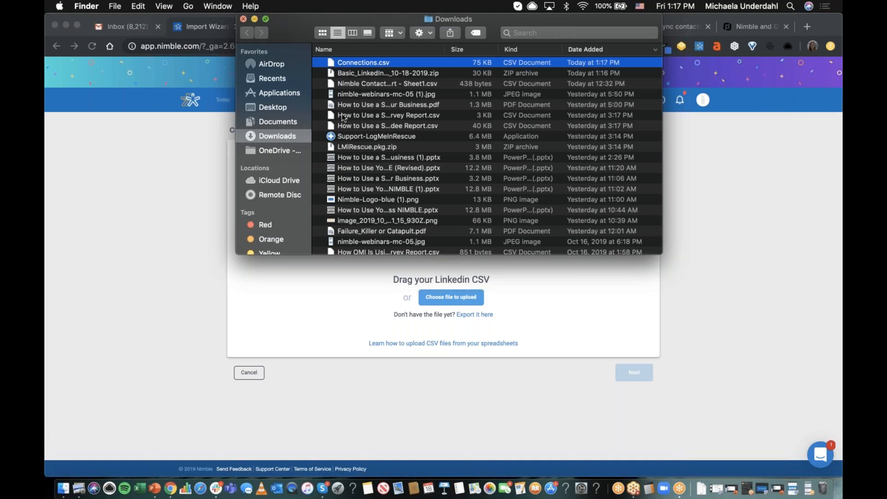
{"action": "left_click", "coordinate": [244, 19]}
- Select Connections.csv from the Downloads folder as the file for the LinkedIn CSV import
{"action": "left_click", "coordinate": [441, 299]}
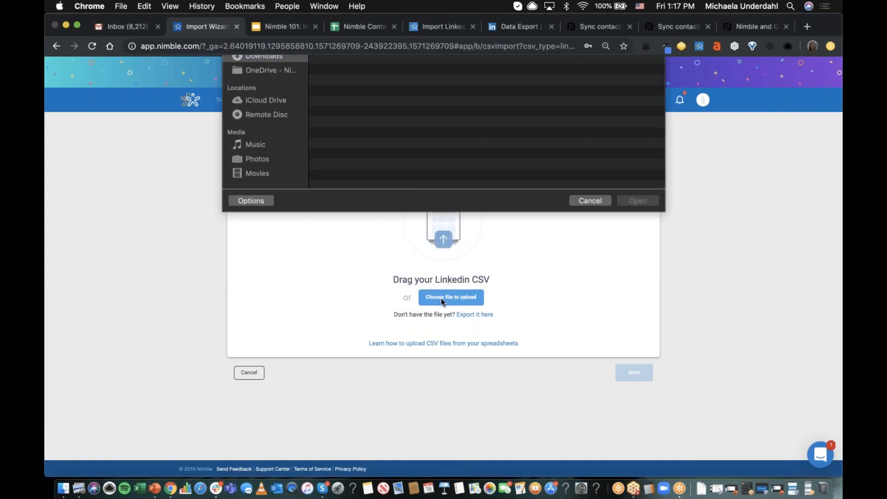
{"action": "left_click", "coordinate": [368, 99]}
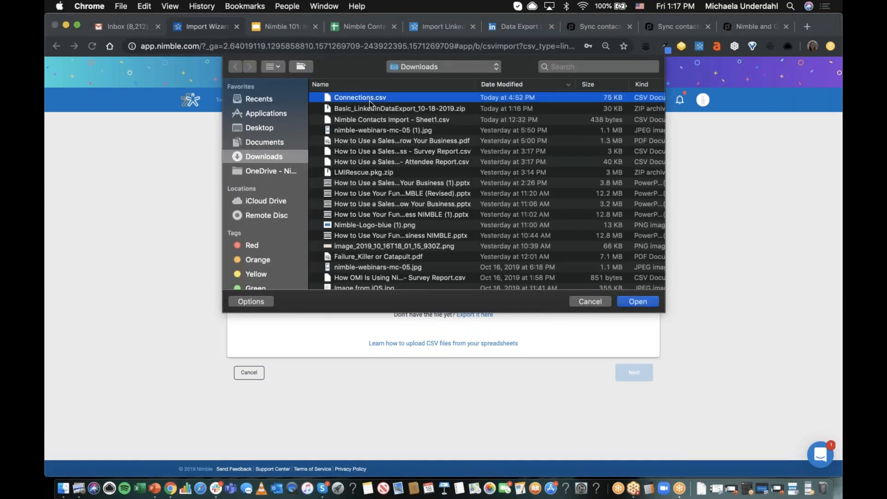
{"action": "left_click", "coordinate": [647, 303]}
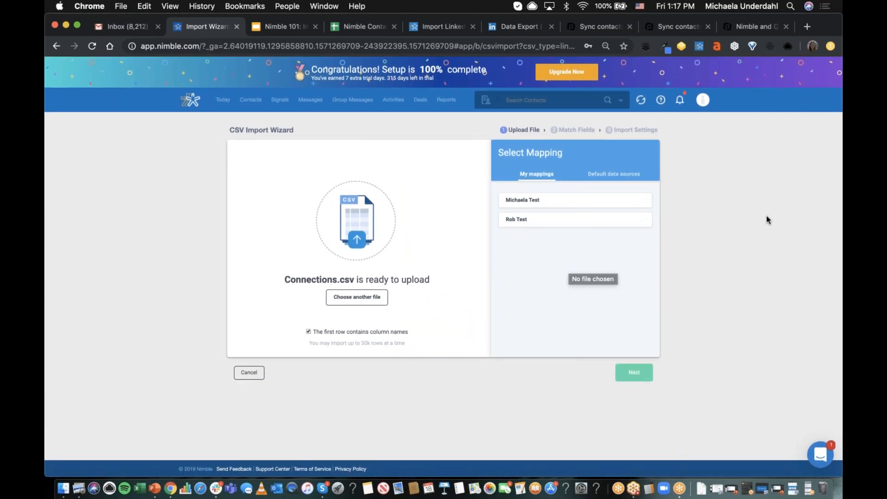
- Review the default data sources and the saved personal mappings offered for the CSV import
{"action": "left_click", "coordinate": [609, 182]}
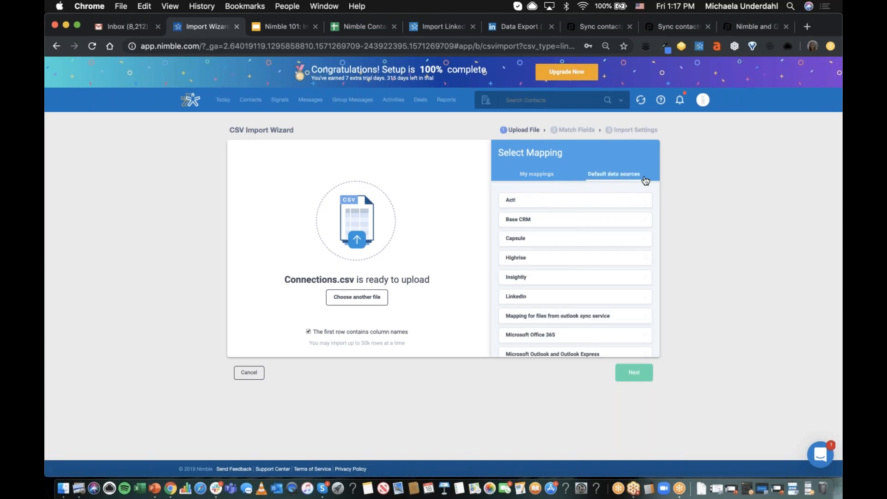
{"action": "scroll", "coordinate": [624, 244], "scroll_direction": "down", "scroll_amount": 1}
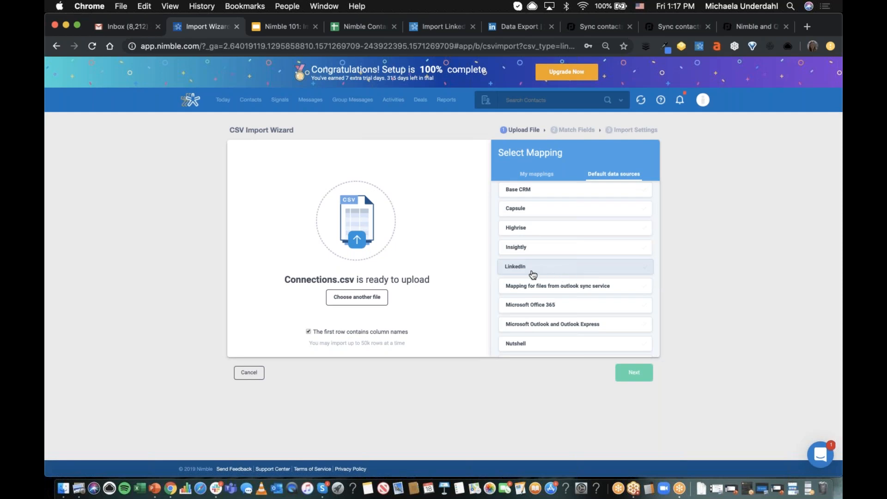
{"action": "scroll", "coordinate": [548, 290], "scroll_direction": "down", "scroll_amount": 5}
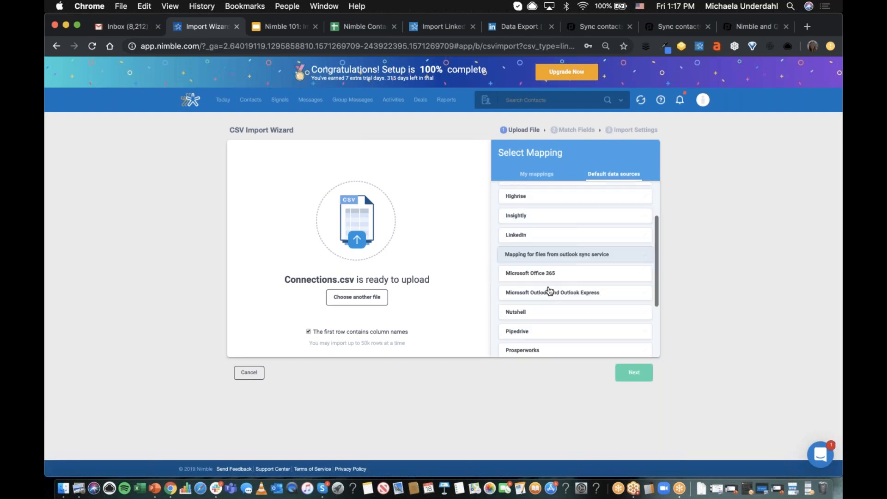
{"action": "scroll", "coordinate": [559, 282], "scroll_direction": "up", "scroll_amount": 6}
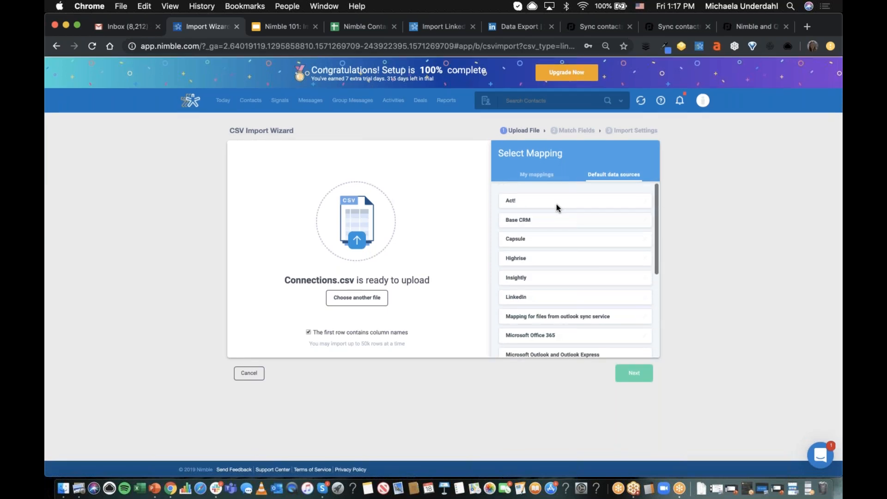
{"action": "scroll", "coordinate": [576, 294], "scroll_direction": "down", "scroll_amount": 2}
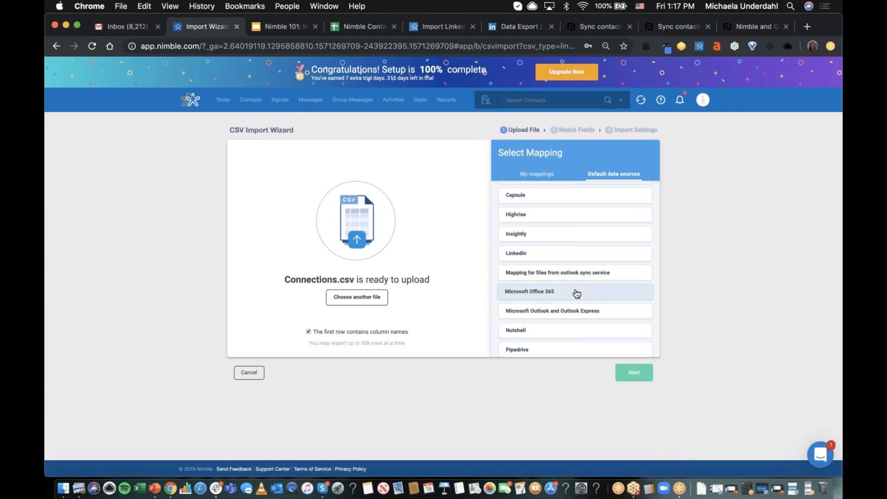
{"action": "left_click", "coordinate": [542, 179]}
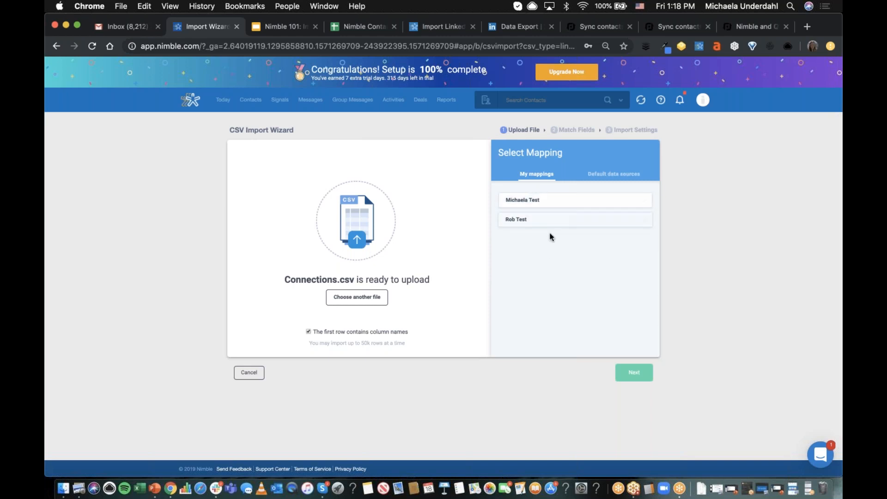
- Apply the default LinkedIn mapping to Connections.csv and proceed to matching the fields
{"action": "left_click", "coordinate": [605, 178]}
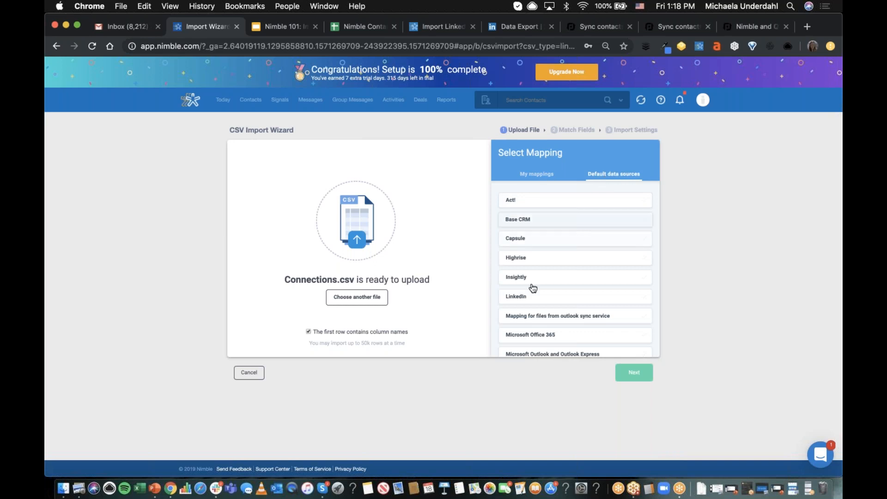
{"action": "left_click", "coordinate": [541, 302]}
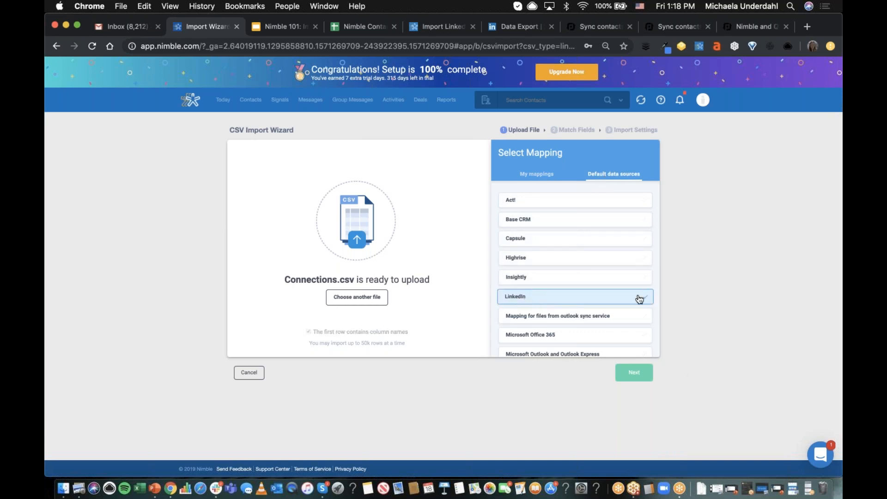
{"action": "left_click", "coordinate": [637, 376]}
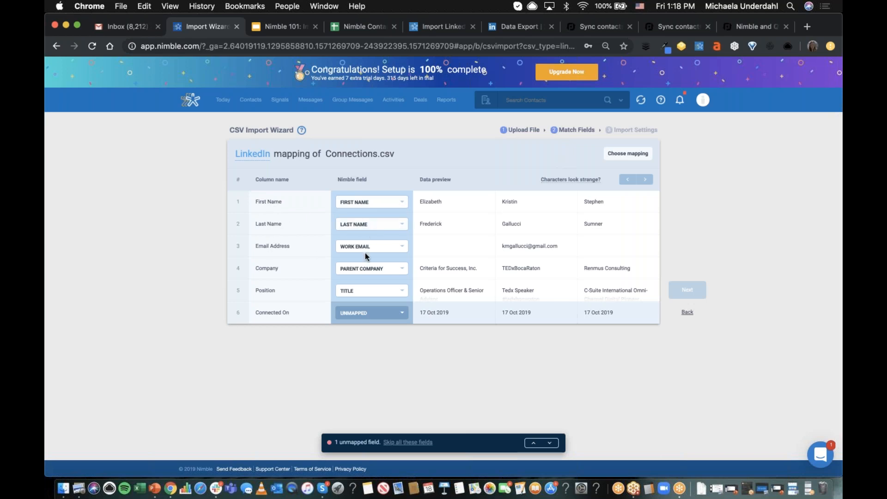
- Search the Nimble field options for the Email Address column for "email" and close them without choosing another field
{"action": "left_click", "coordinate": [403, 247]}
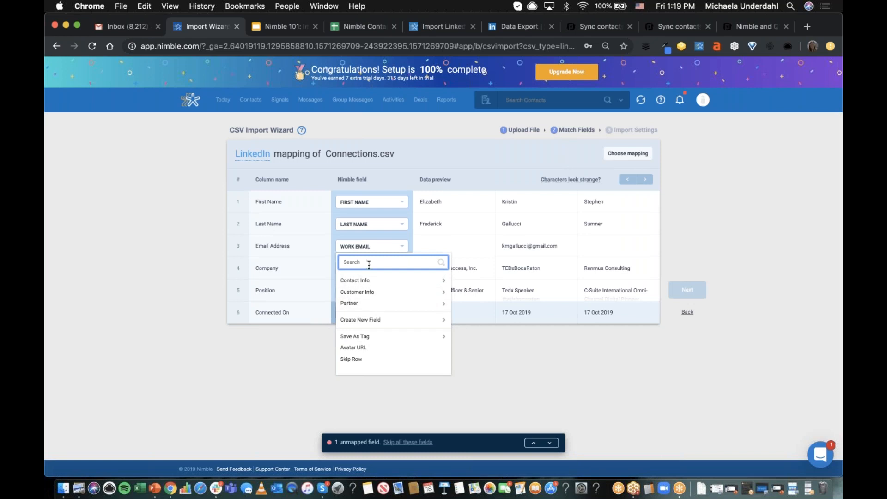
{"action": "type", "text": "email"}
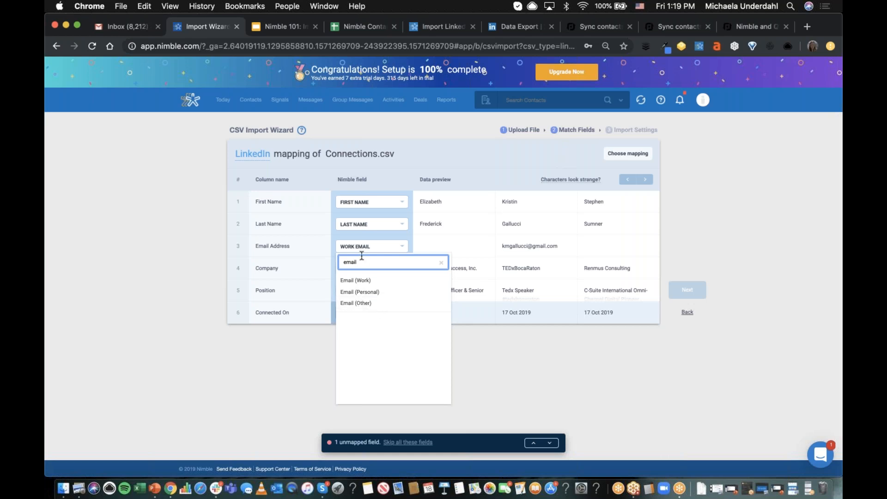
{"action": "left_click", "coordinate": [197, 279]}
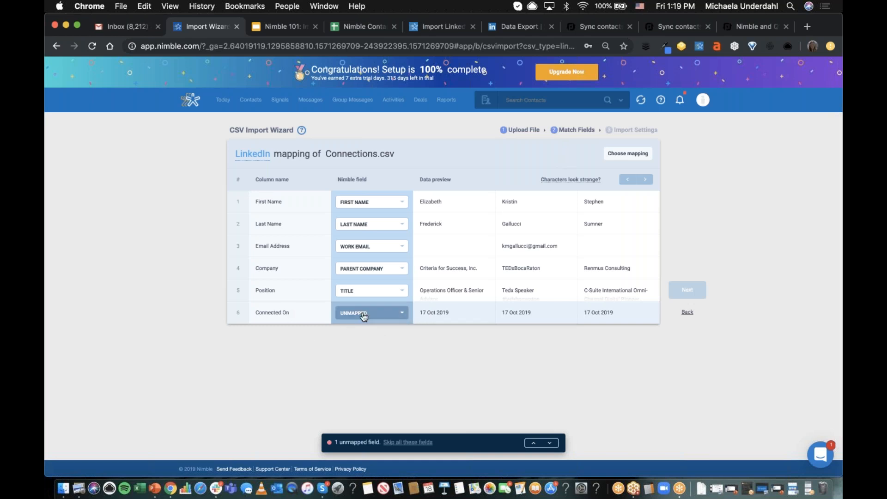
- Try to create a single line text field named LinkedIn under Customer Info for the Connected On column
{"action": "left_click", "coordinate": [402, 315]}
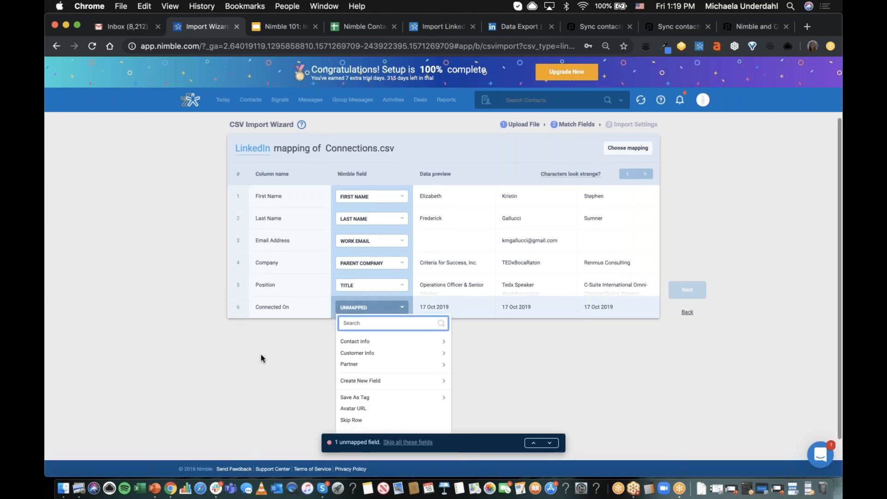
{"action": "scroll", "coordinate": [260, 355], "scroll_direction": "down", "scroll_amount": 1}
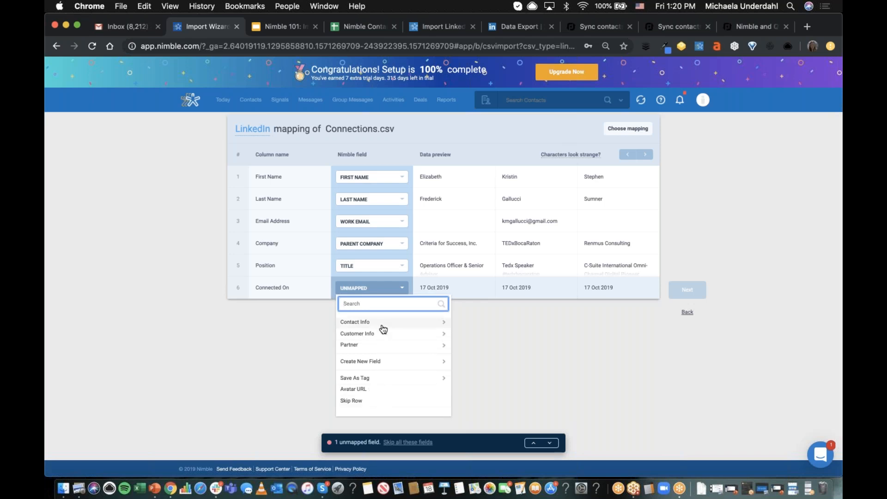
{"action": "left_click", "coordinate": [375, 365]}
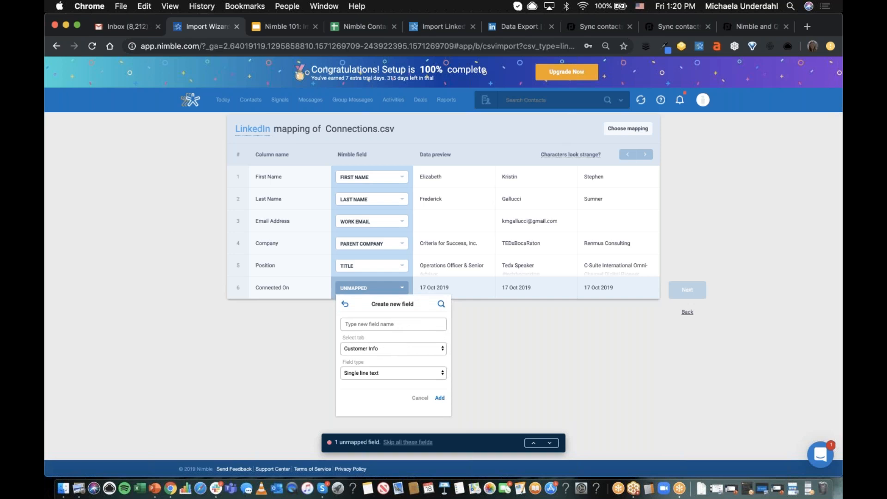
{"action": "left_click", "coordinate": [387, 324]}
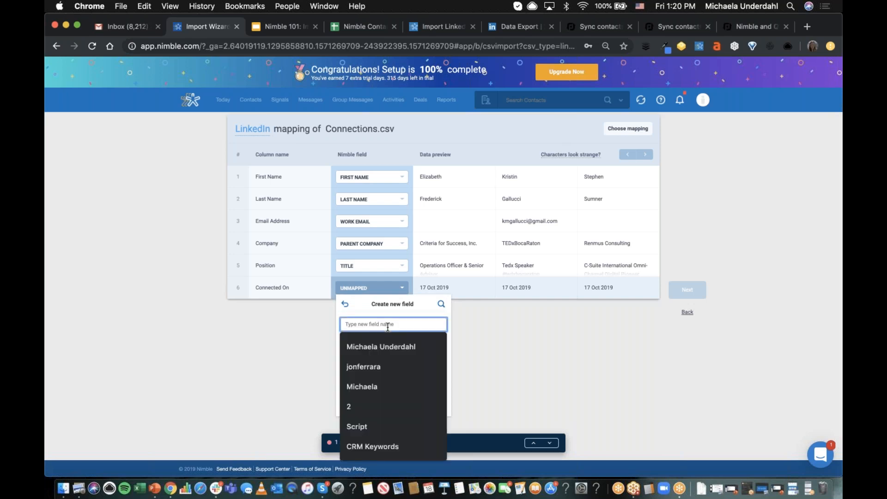
{"action": "type", "text": "LinkedI"}
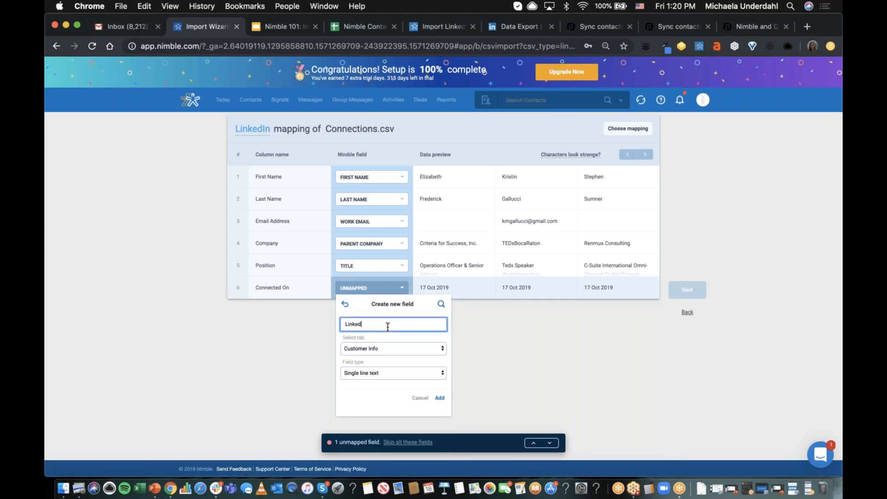
{"action": "type", "text": "n"}
{"action": "left_click", "coordinate": [440, 398]}
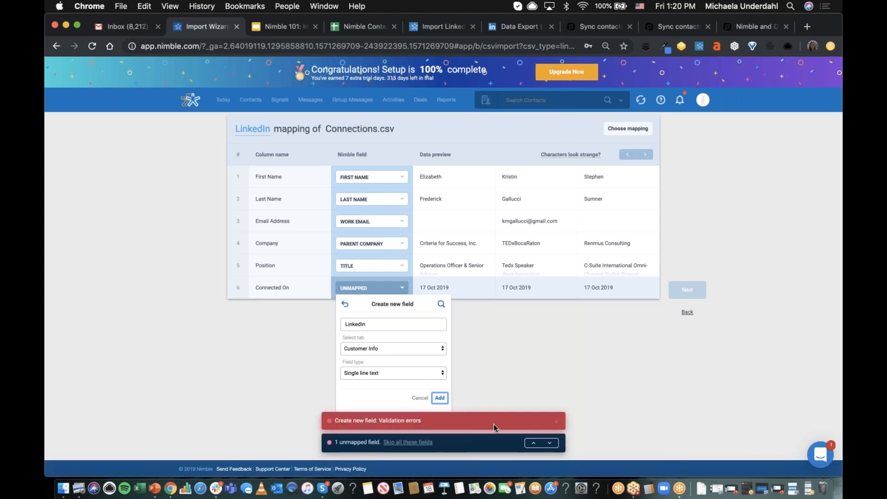
{"action": "left_click", "coordinate": [557, 422]}
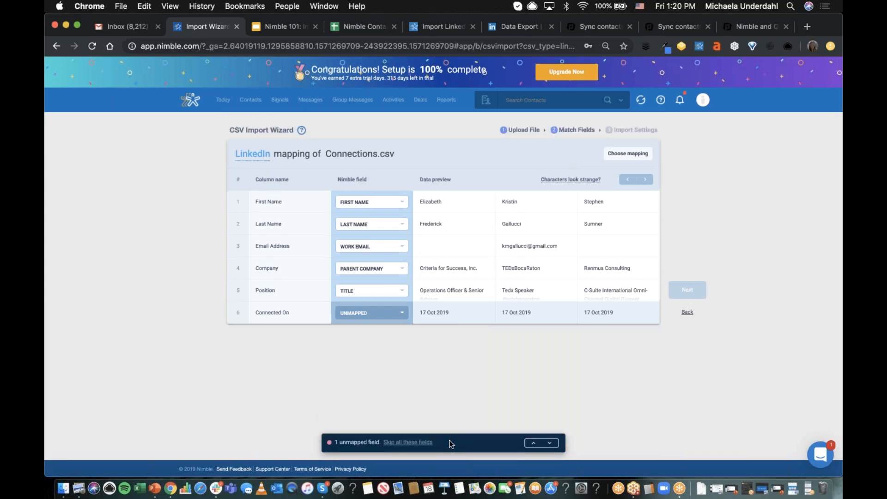
- Skip the unmapped Connected On column and proceed to the import settings
{"action": "left_click", "coordinate": [408, 442]}
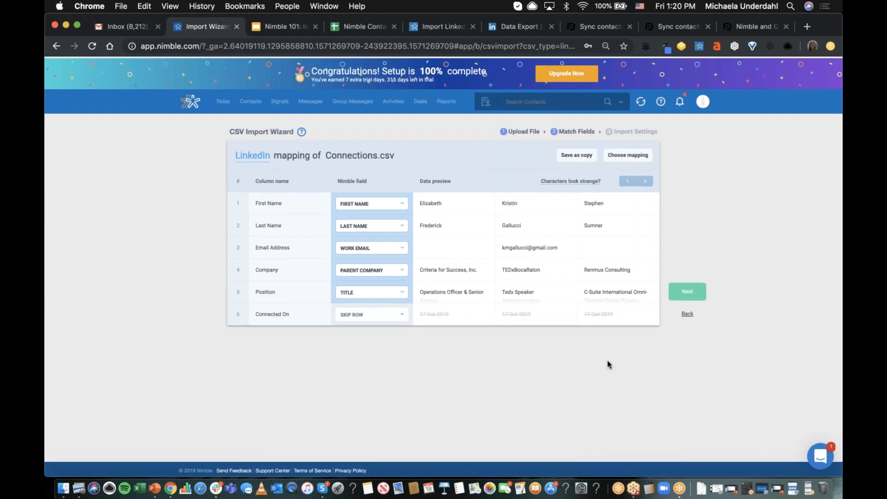
{"action": "left_click", "coordinate": [687, 291]}
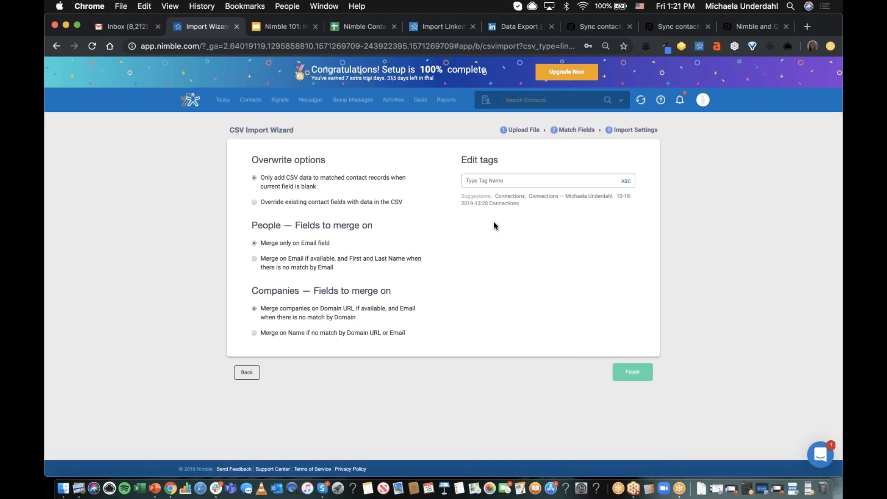
- Tag the imported contacts with "LinkedIn - ", the account owner's first name and "Oct 2019"
{"action": "left_click", "coordinate": [504, 181]}
{"action": "type", "text": "L"}
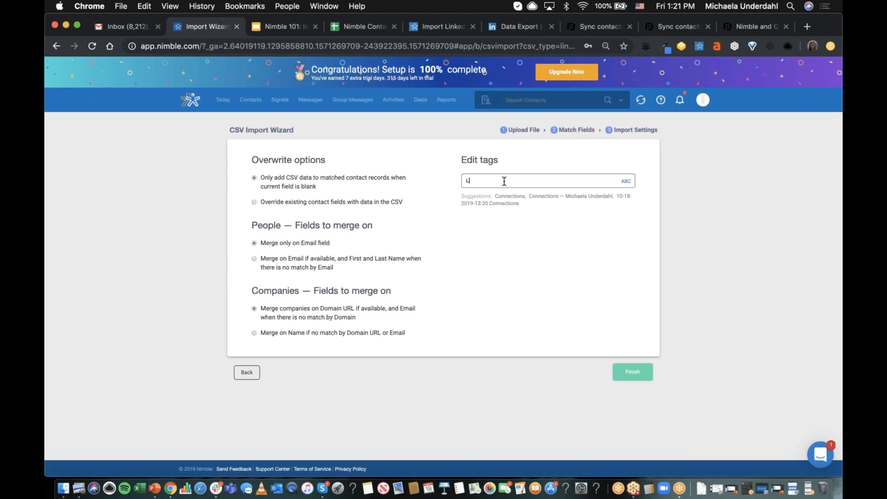
{"action": "type", "text": "inkedIn - Michaela Oct 2019"}
{"action": "key", "text": "Return"}
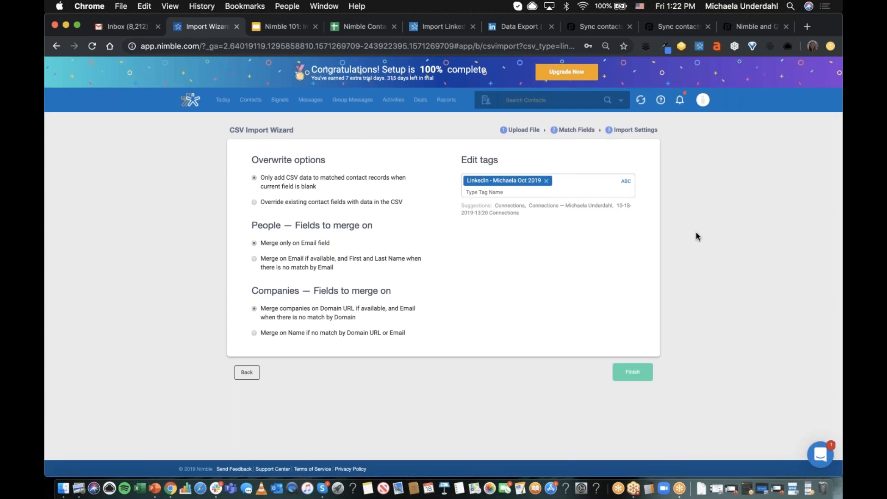
- Open LinkedIn in a new browser tab, check the notifications and go to the My Network page
{"action": "left_click", "coordinate": [807, 27]}
{"action": "type", "text": "lin"}
{"action": "key", "text": "Return"}
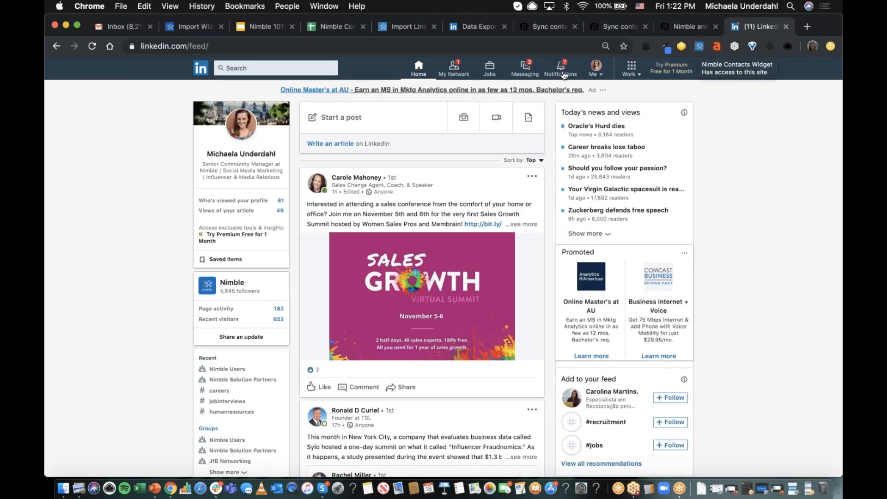
{"action": "left_click", "coordinate": [561, 75]}
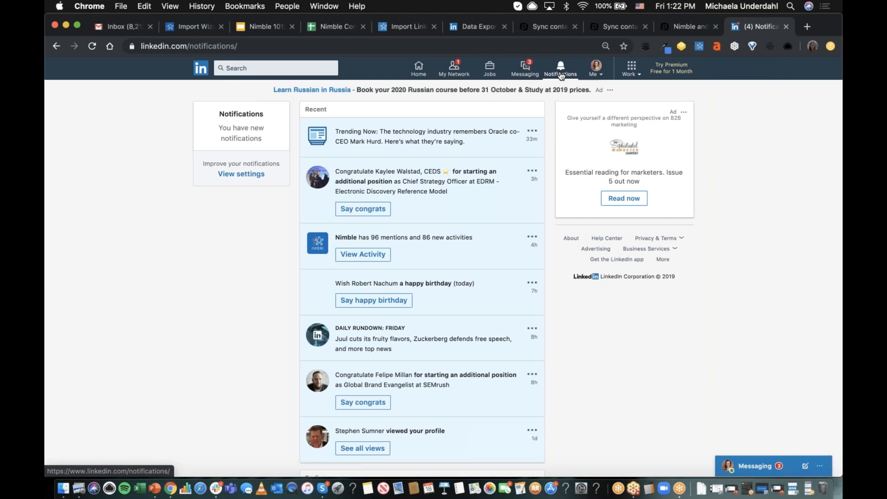
{"action": "left_click", "coordinate": [454, 69]}
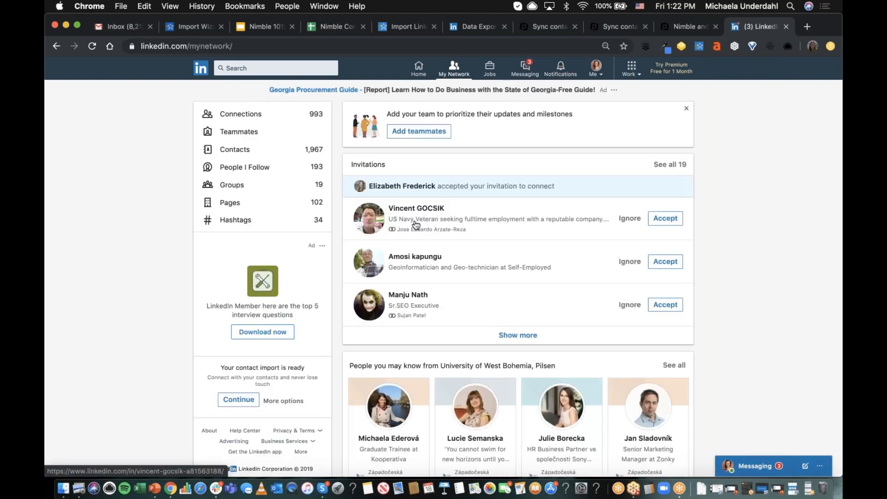
- Look up the first invitation's sender in the Nimble Contacts App and start adding the profile to Nimble
{"action": "left_click", "coordinate": [699, 48]}
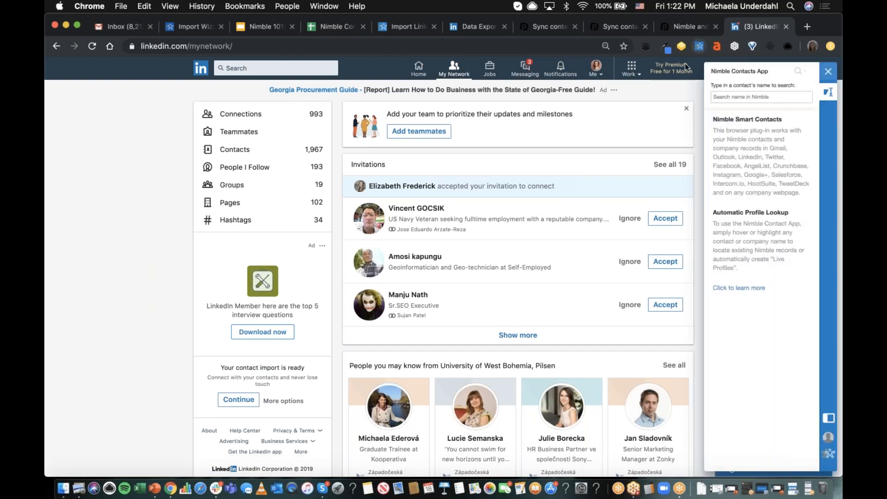
{"action": "mouse_move", "coordinate": [408, 211]}
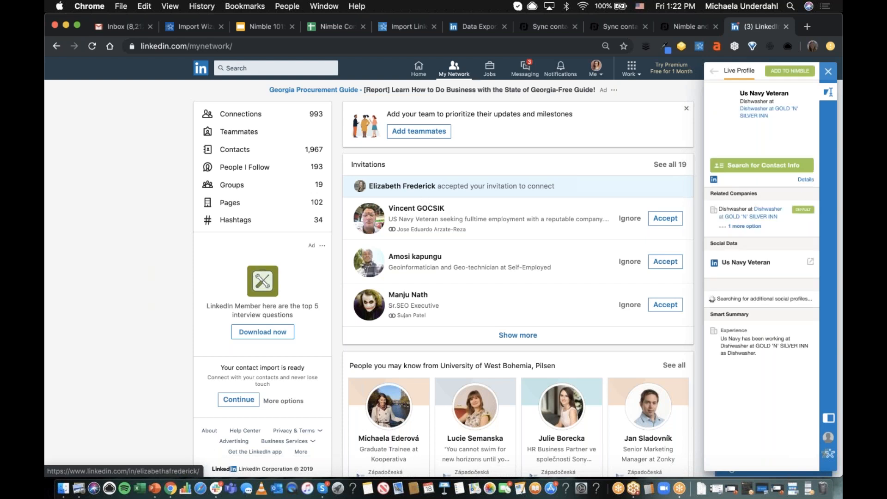
{"action": "left_click", "coordinate": [789, 71]}
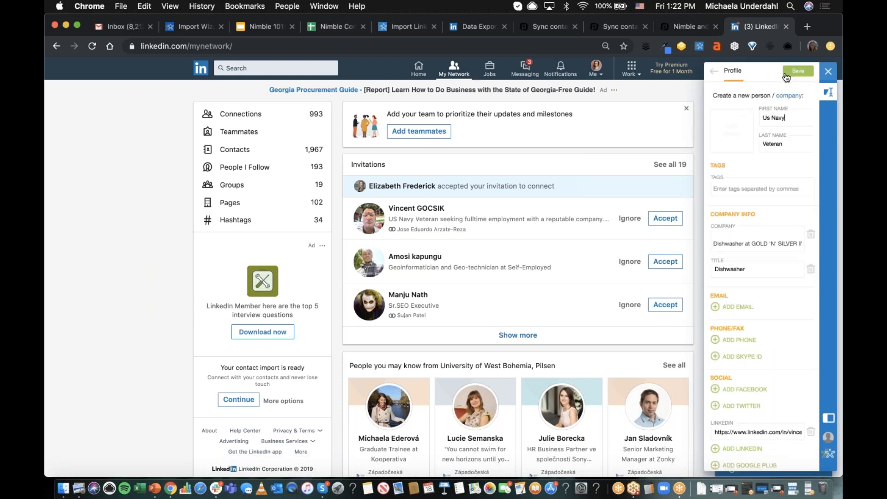
- Tag the new contact with the account owner's first name followed by "LinkedIn Connection" and save it
{"action": "left_click", "coordinate": [767, 193]}
{"action": "type", "text": "M"}
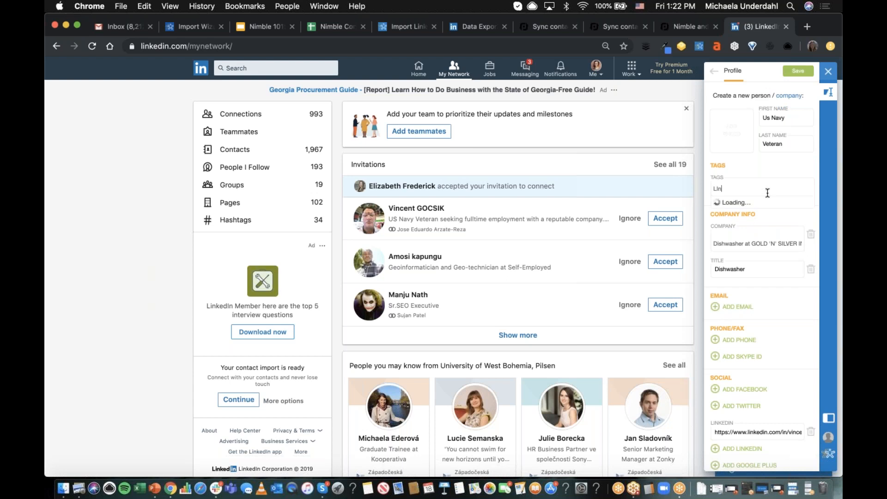
{"action": "type", "text": "ichaela LinkedIn Connection"}
{"action": "left_click", "coordinate": [795, 73]}
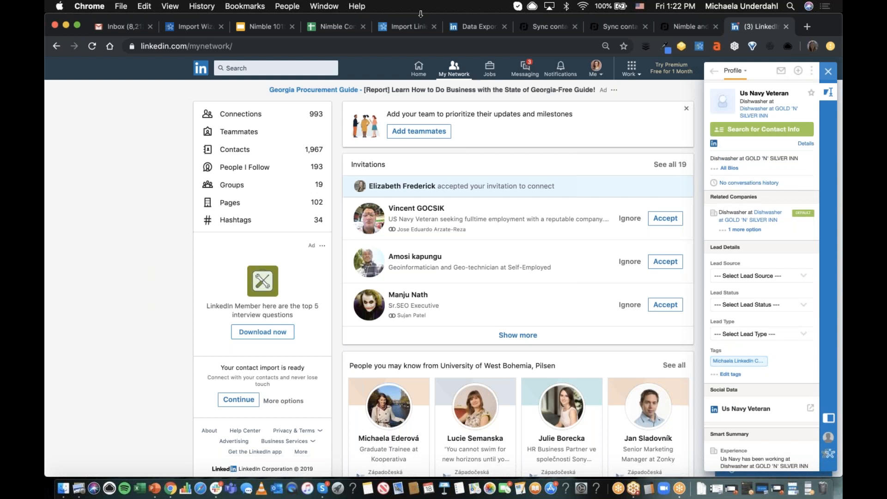
- Switch back to Nimble's CSV Import Wizard, finish the Connections.csv import and leave the wizard
{"action": "left_click", "coordinate": [193, 28]}
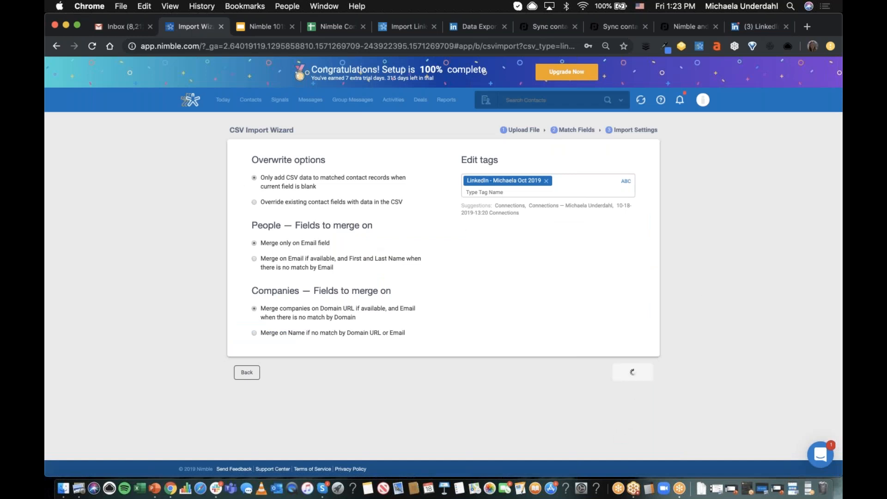
{"action": "left_click", "coordinate": [630, 372]}
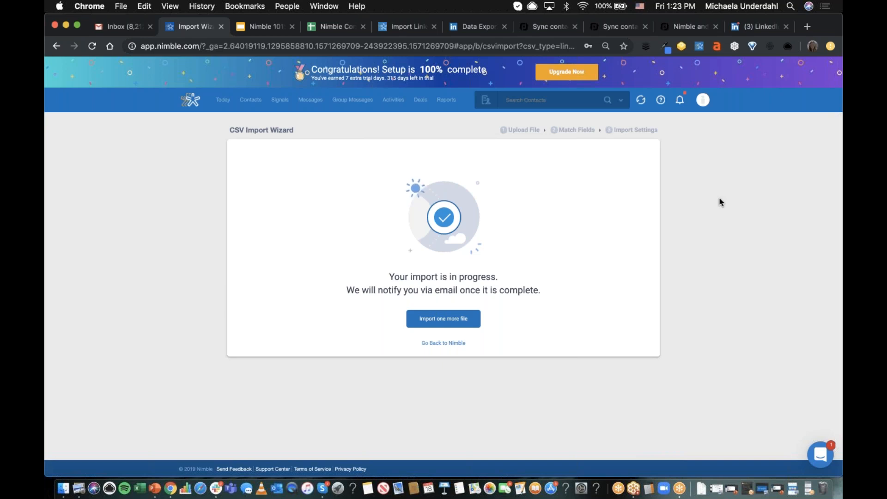
{"action": "left_click", "coordinate": [451, 346]}
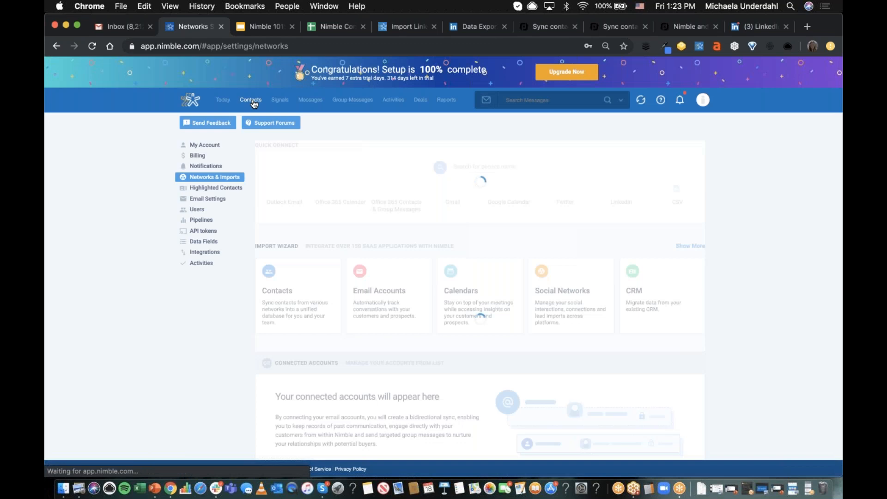
- Search the contacts for the Oct 2019 LinkedIn import tag, look through the matching records and exit the search
{"action": "left_click", "coordinate": [254, 103]}
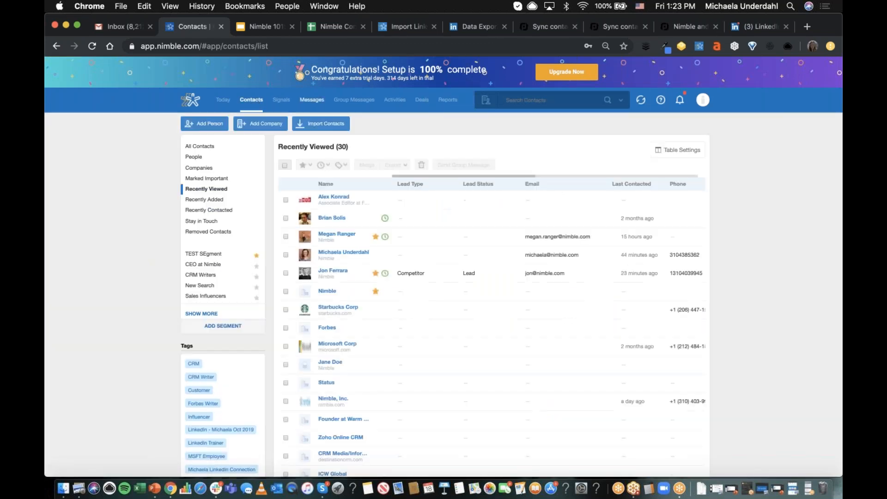
{"action": "left_click", "coordinate": [577, 100]}
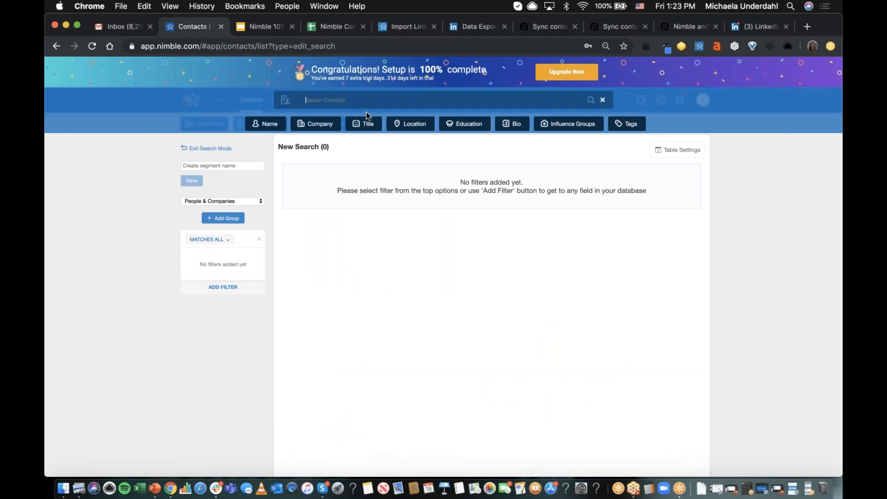
{"action": "left_click", "coordinate": [623, 127]}
{"action": "type", "text": "linkedin"}
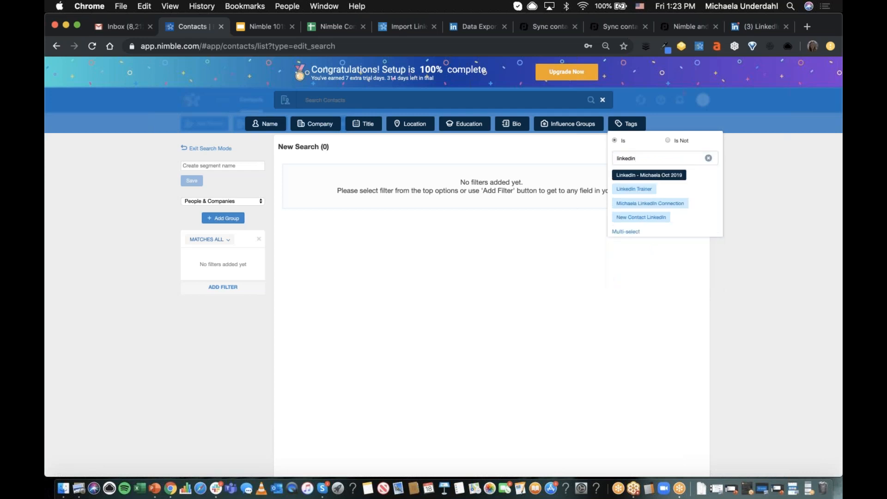
{"action": "left_click", "coordinate": [649, 175]}
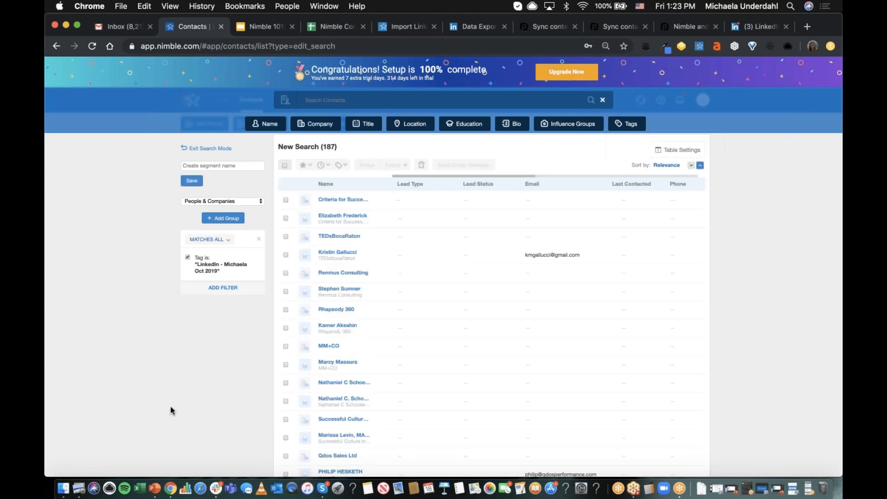
{"action": "scroll", "coordinate": [170, 410], "scroll_direction": "down", "scroll_amount": 5}
{"action": "scroll", "coordinate": [171, 410], "scroll_direction": "up", "scroll_amount": 5}
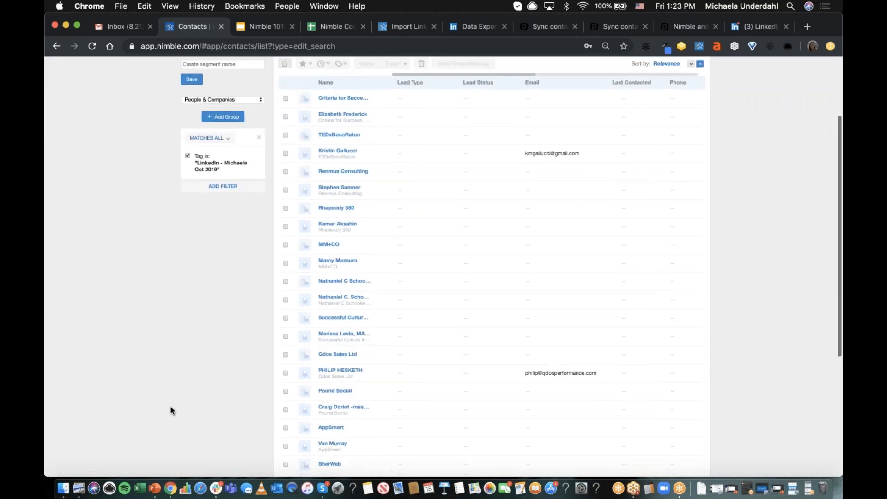
{"action": "left_click", "coordinate": [602, 103]}
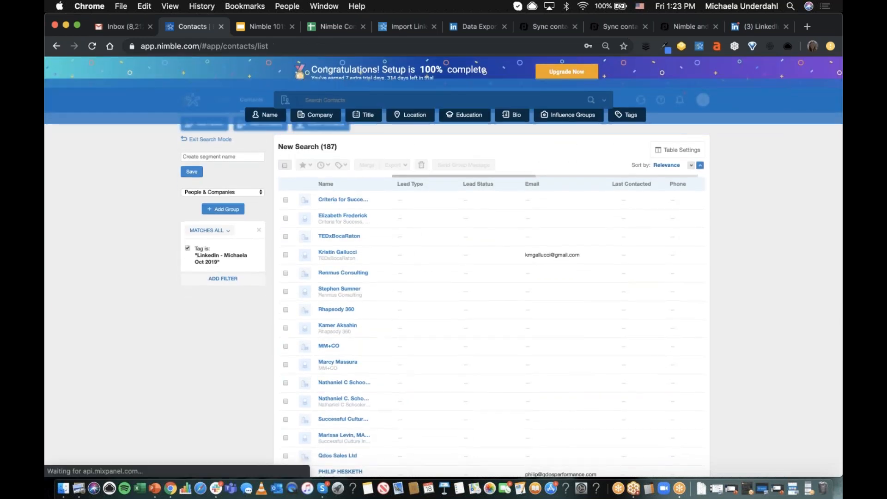
{"action": "left_click", "coordinate": [708, 99]}
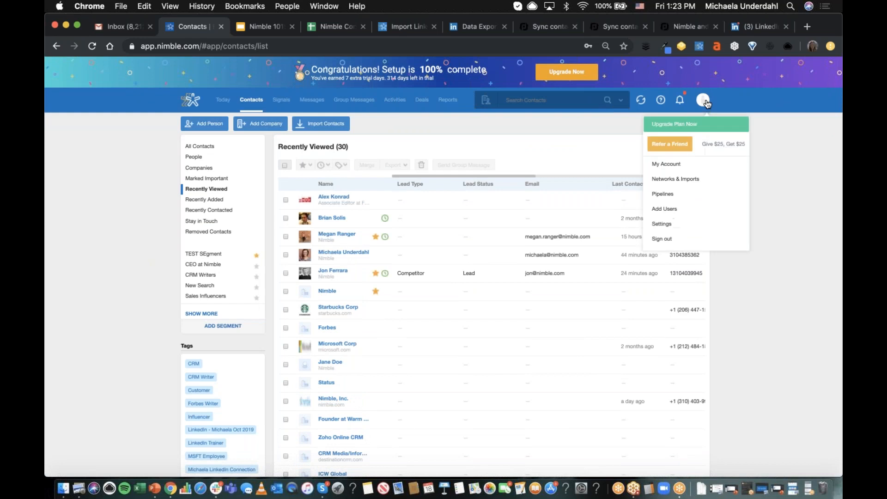
{"action": "left_click", "coordinate": [792, 134]}
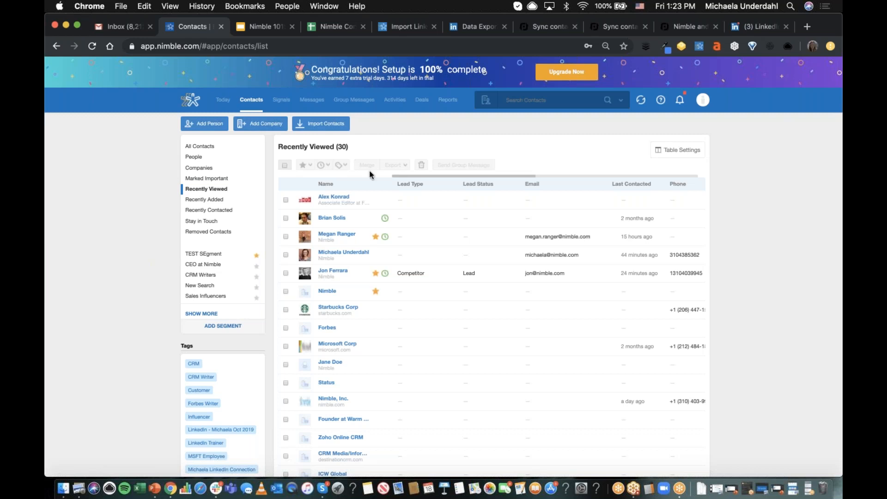
- Open the Nimble CEO's contact record and preview its log activity, schedule, message and add deal options without saving anything
{"action": "left_click", "coordinate": [332, 272]}
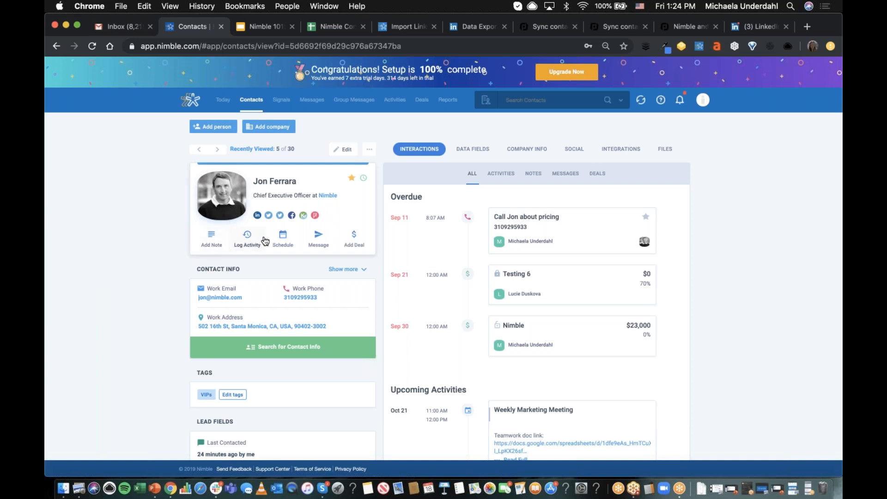
{"action": "left_click", "coordinate": [252, 245]}
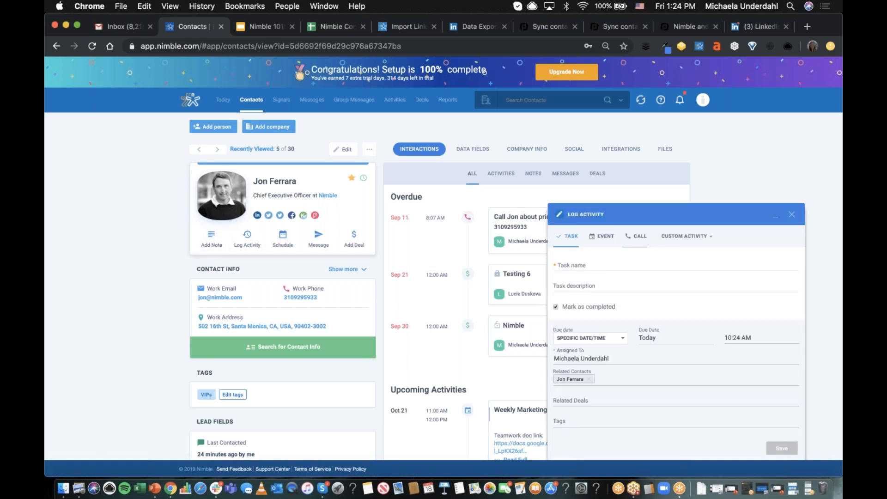
{"action": "left_click", "coordinate": [794, 215]}
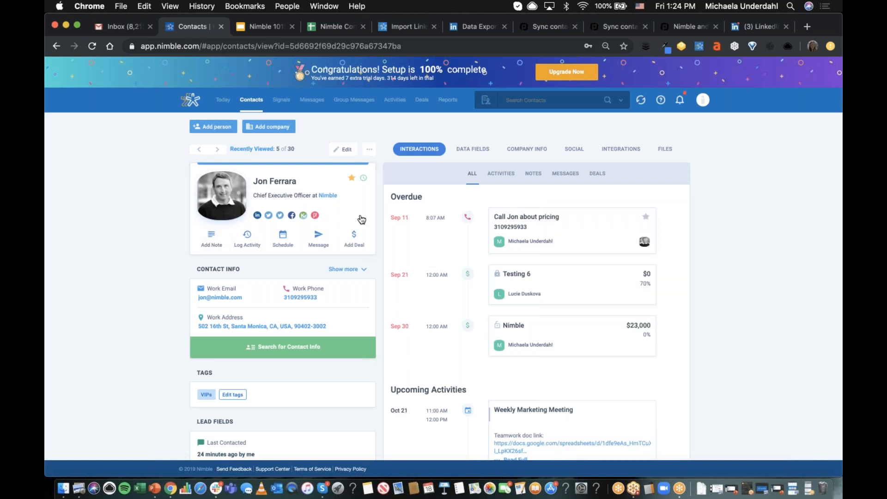
{"action": "left_click", "coordinate": [282, 237]}
{"action": "left_click", "coordinate": [791, 215]}
{"action": "left_click", "coordinate": [324, 245]}
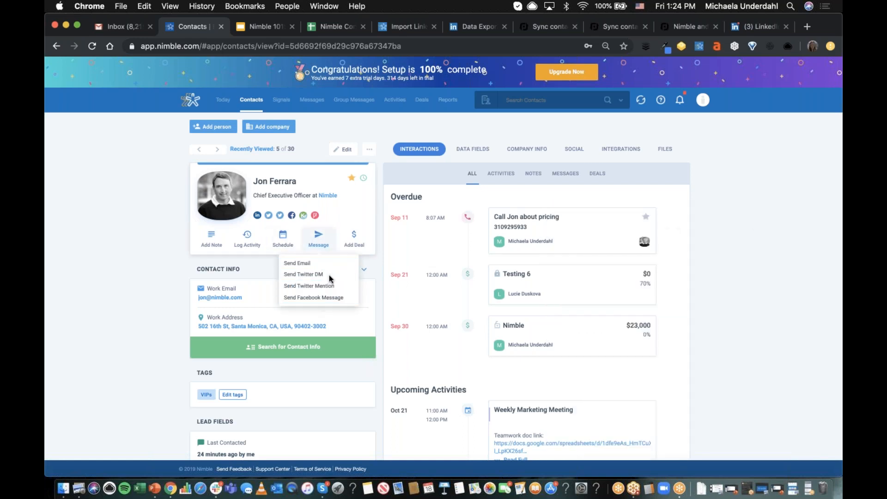
{"action": "left_click", "coordinate": [175, 278]}
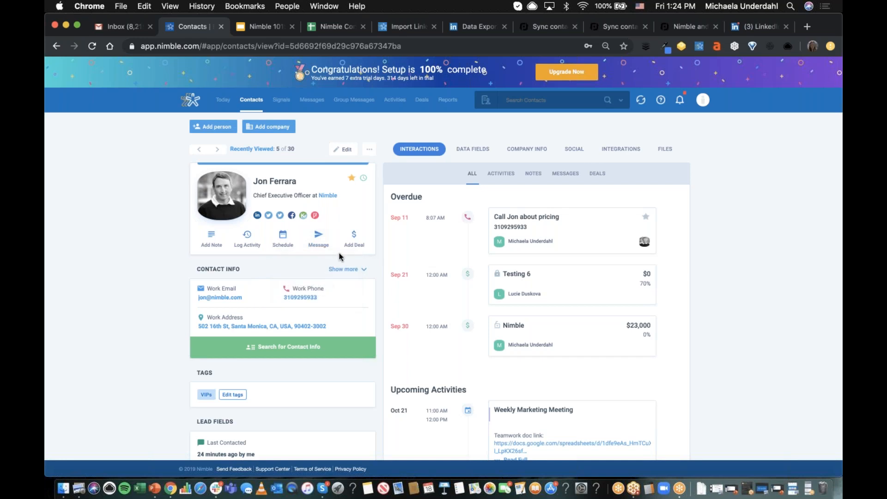
{"action": "left_click", "coordinate": [348, 245]}
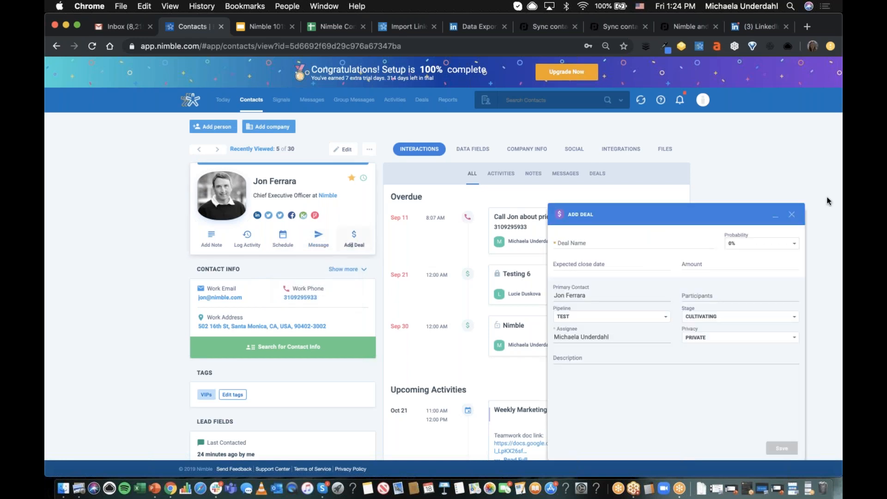
{"action": "left_click", "coordinate": [792, 214]}
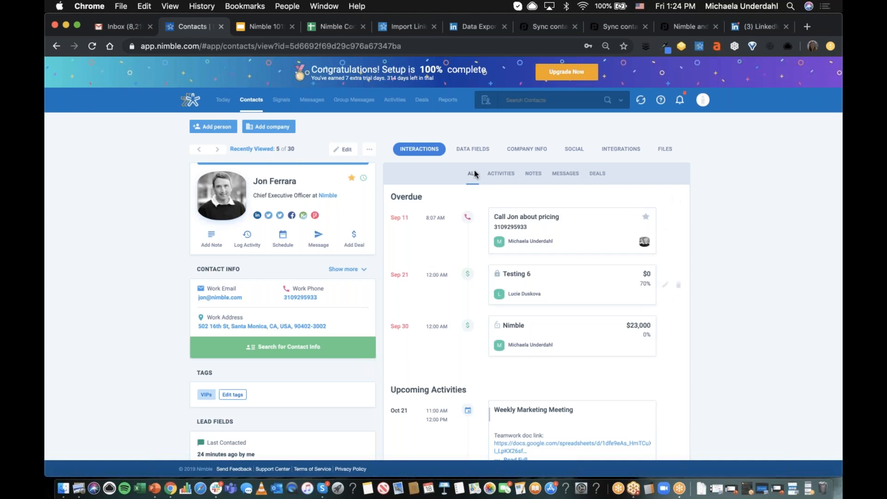
- Review the contact's activities with their type filter options, followed by the notes and messages in the interaction history
{"action": "left_click", "coordinate": [500, 174]}
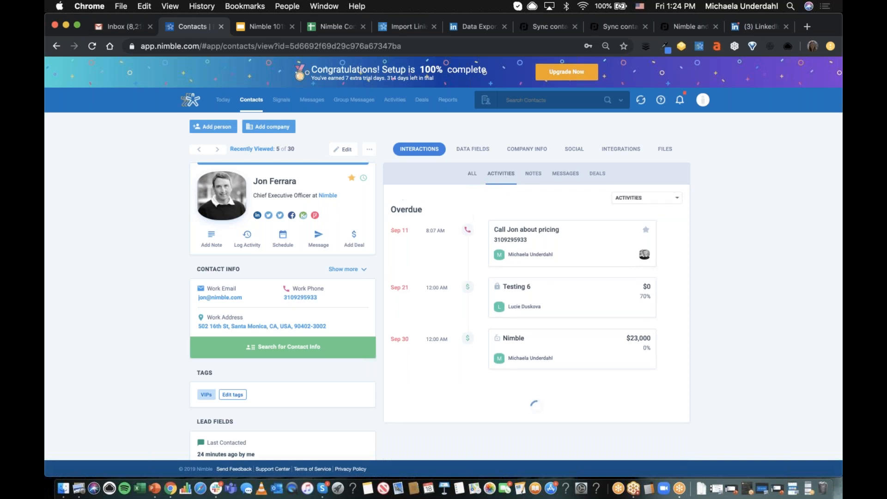
{"action": "left_click", "coordinate": [658, 197]}
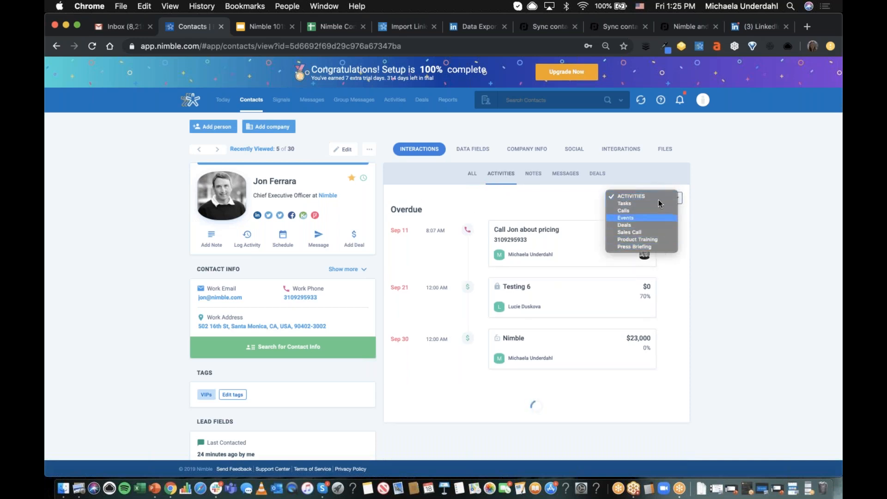
{"action": "left_click", "coordinate": [533, 174]}
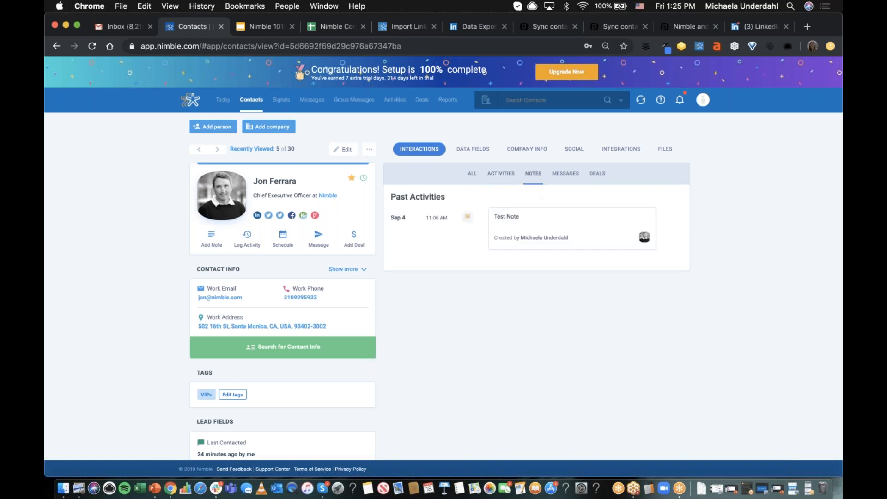
{"action": "left_click", "coordinate": [573, 175]}
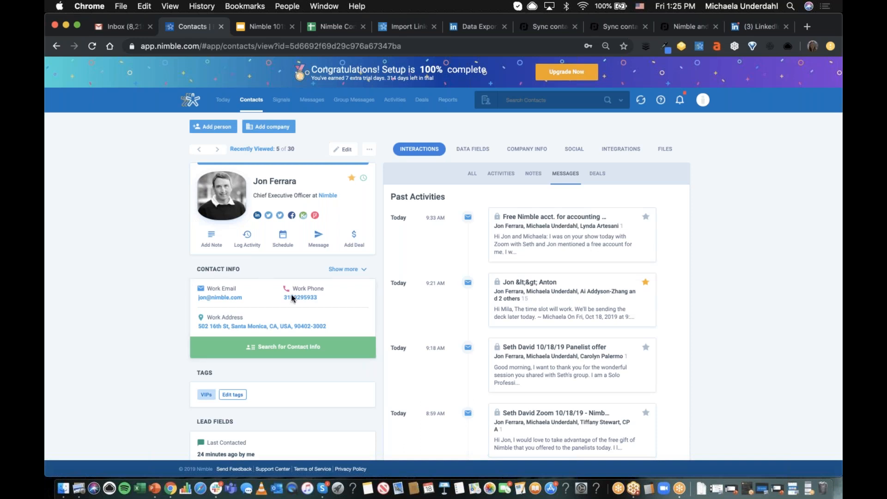
- Look through the contact's tags, lead fields and smart summary
{"action": "scroll", "coordinate": [153, 305], "scroll_direction": "down", "scroll_amount": 4}
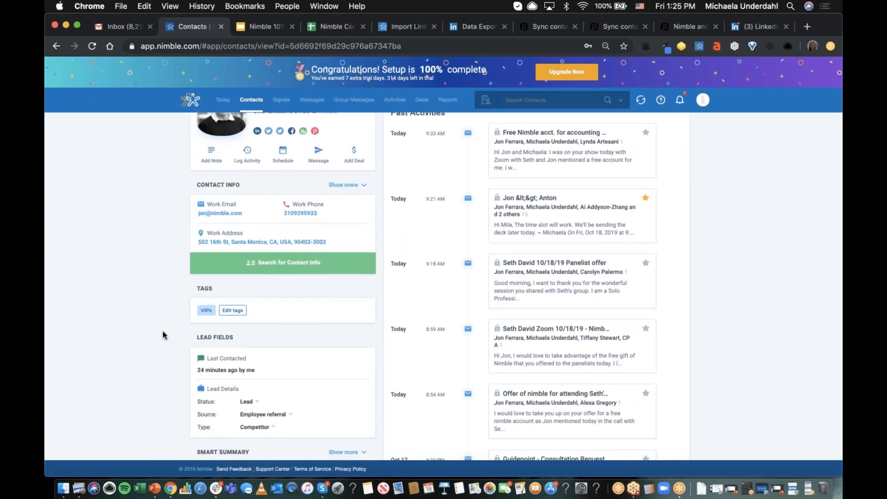
{"action": "scroll", "coordinate": [163, 332], "scroll_direction": "down", "scroll_amount": 6}
{"action": "scroll", "coordinate": [162, 331], "scroll_direction": "down", "scroll_amount": 1}
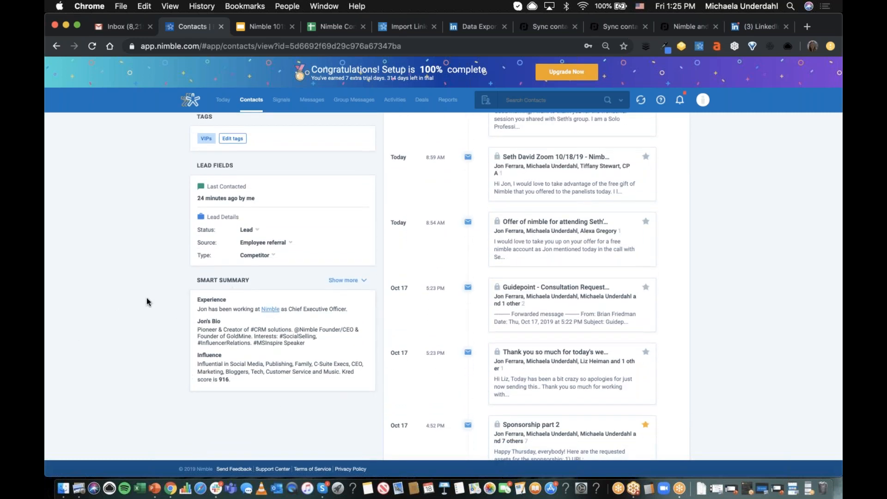
{"action": "scroll", "coordinate": [146, 299], "scroll_direction": "up", "scroll_amount": 1}
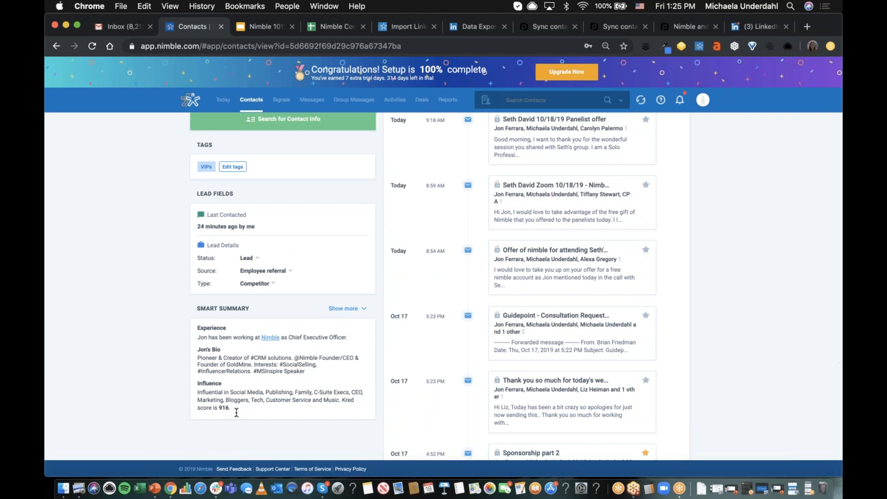
{"action": "scroll", "coordinate": [152, 361], "scroll_direction": "up", "scroll_amount": 4}
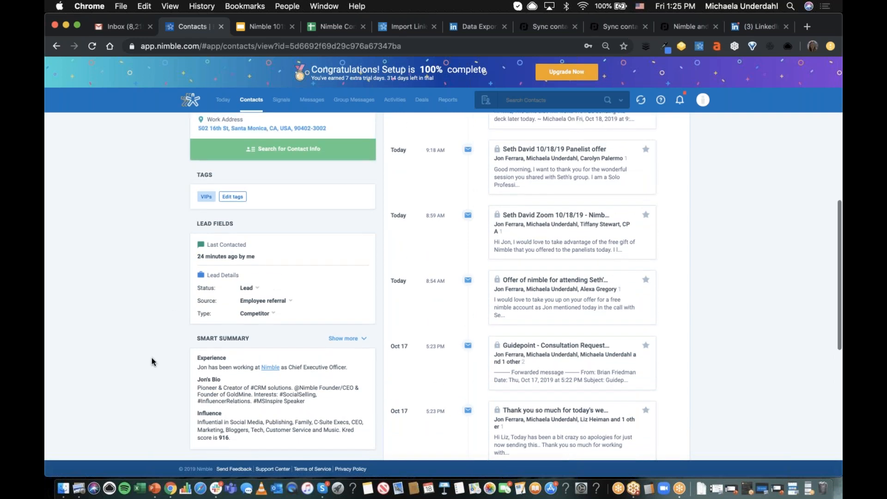
{"action": "scroll", "coordinate": [152, 362], "scroll_direction": "up", "scroll_amount": 5}
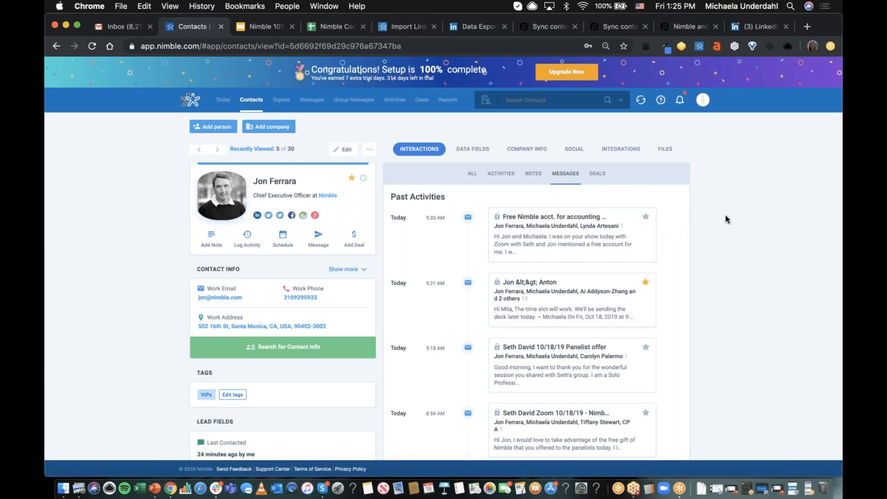
- View the contact's data fields, including the Customer Info and Partner groups
{"action": "left_click", "coordinate": [476, 150]}
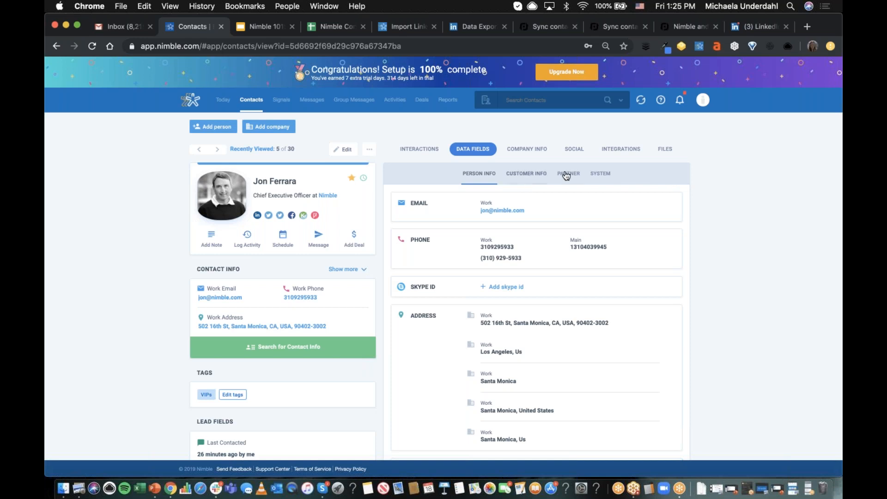
{"action": "left_click", "coordinate": [533, 180]}
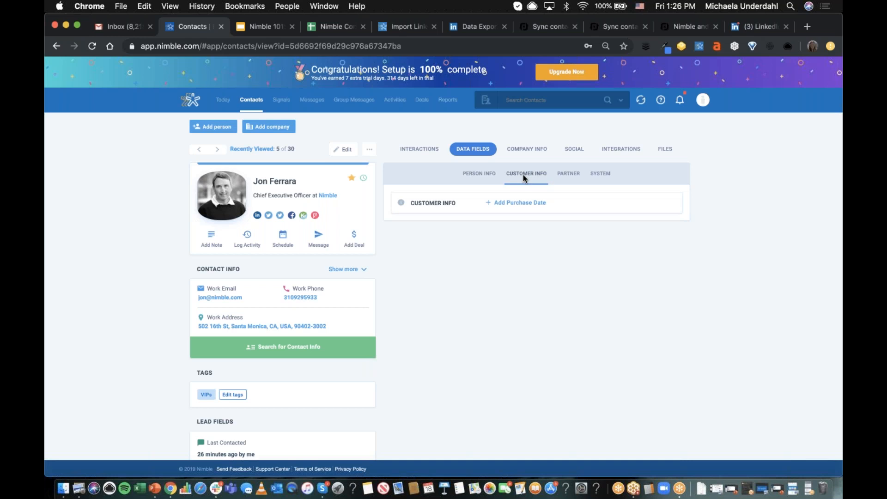
{"action": "left_click", "coordinate": [568, 174]}
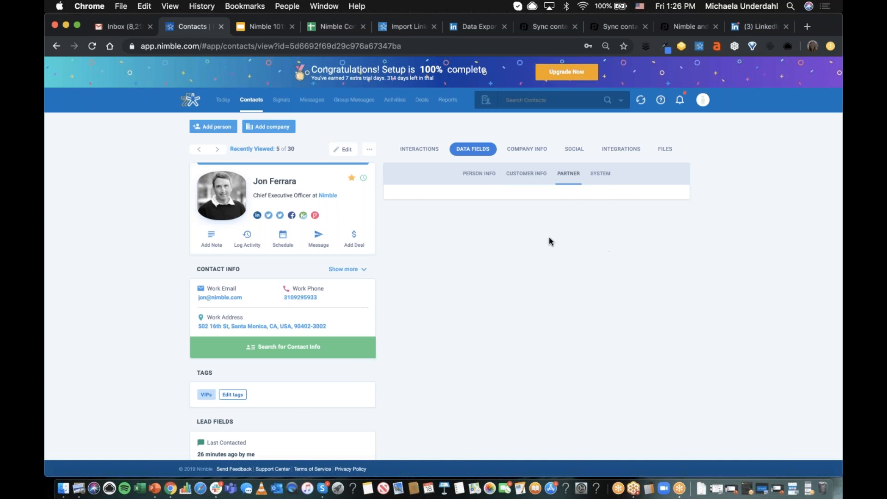
- Open the account's Data Fields settings and display the custom Partner tab
{"action": "left_click", "coordinate": [702, 101]}
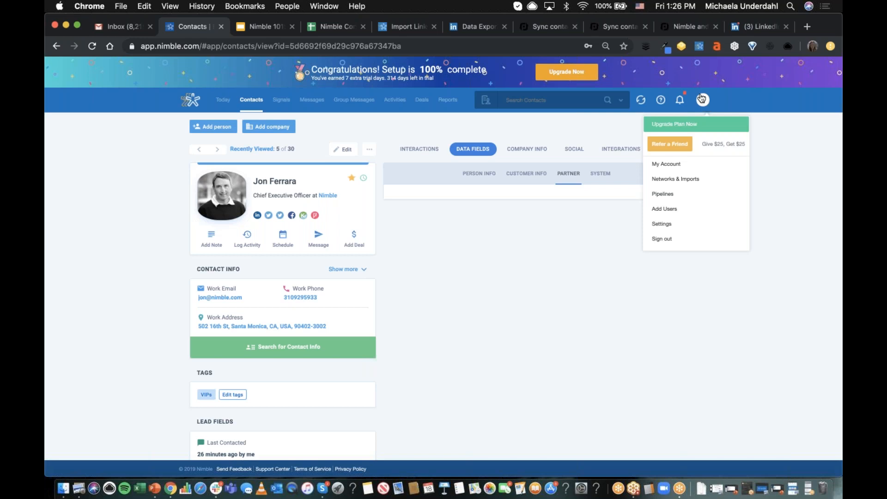
{"action": "left_click", "coordinate": [703, 102]}
{"action": "left_click", "coordinate": [702, 101]}
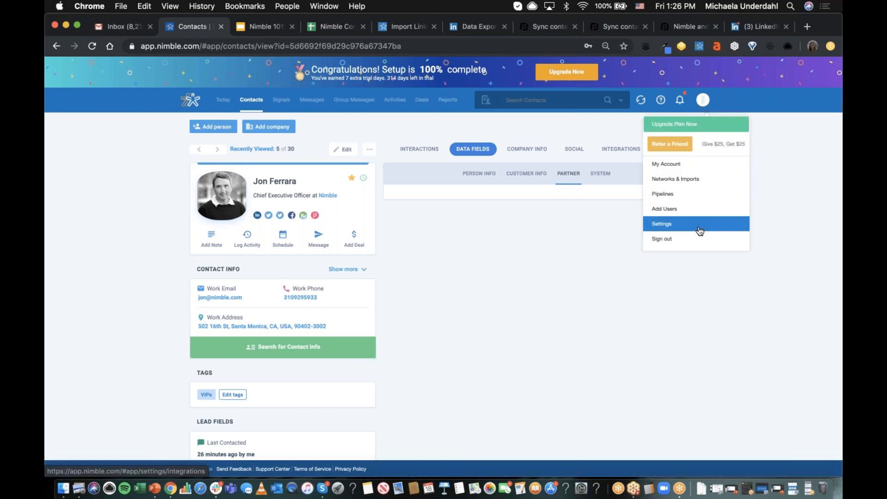
{"action": "left_click", "coordinate": [665, 224]}
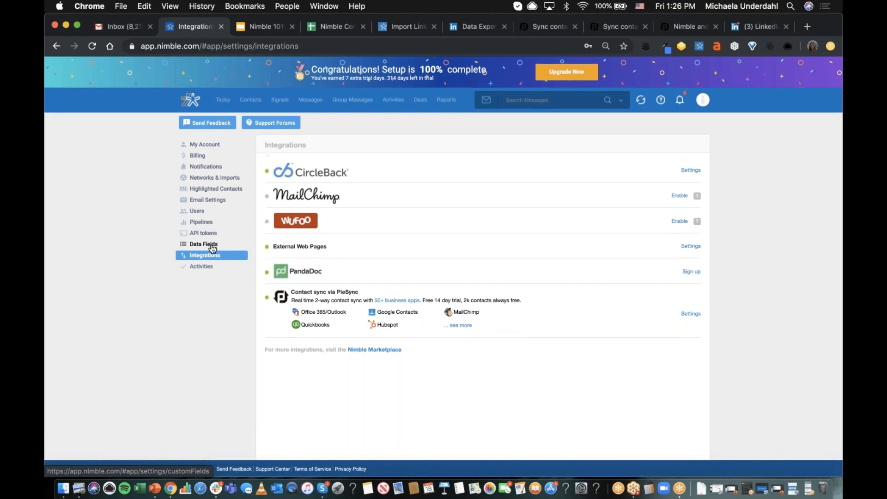
{"action": "left_click", "coordinate": [211, 245]}
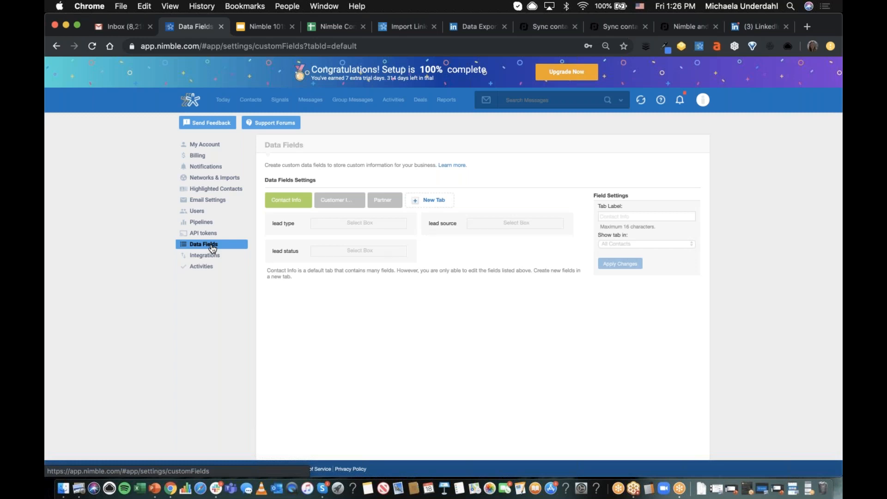
{"action": "left_click", "coordinate": [380, 206]}
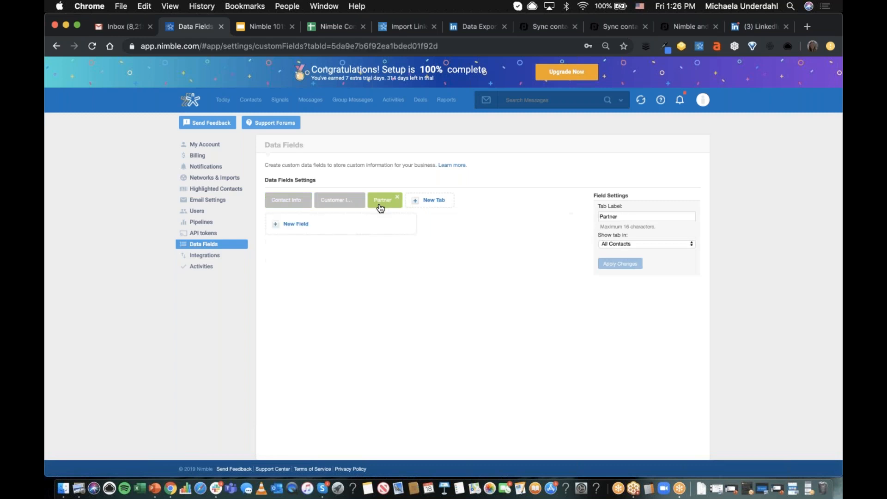
- Add a new custom data fields tab and delete the existing Partner tab
{"action": "left_click", "coordinate": [432, 206]}
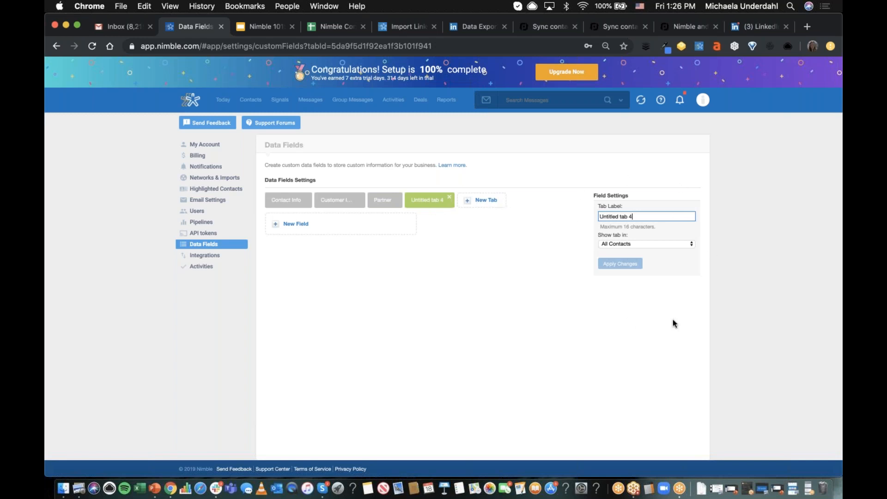
{"action": "triple_click", "coordinate": [643, 217]}
{"action": "key", "text": "BackSpace"}
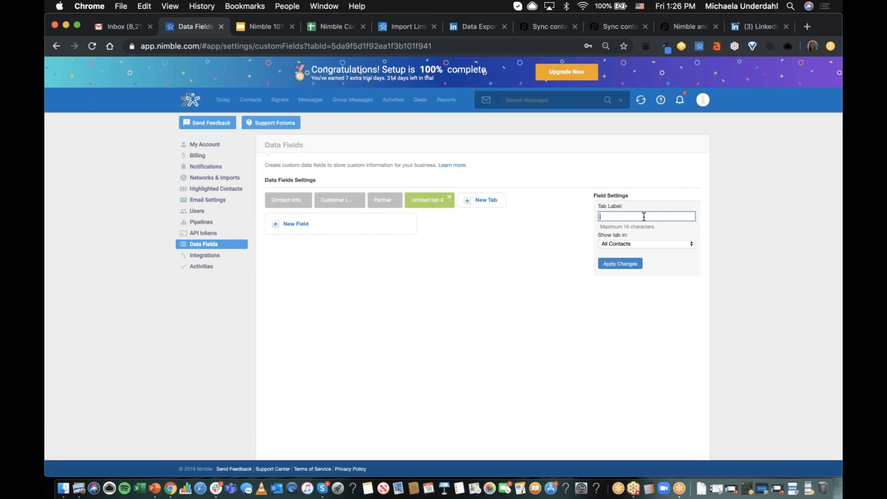
{"action": "left_click", "coordinate": [397, 197]}
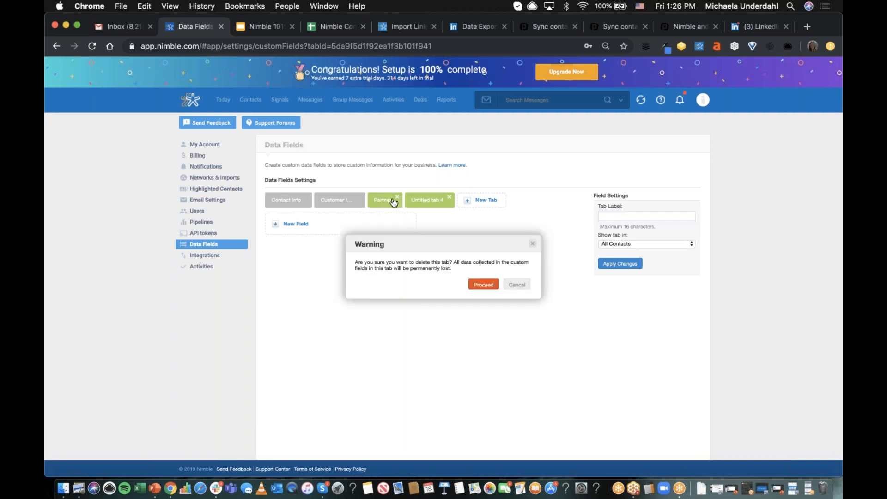
{"action": "left_click", "coordinate": [483, 285]}
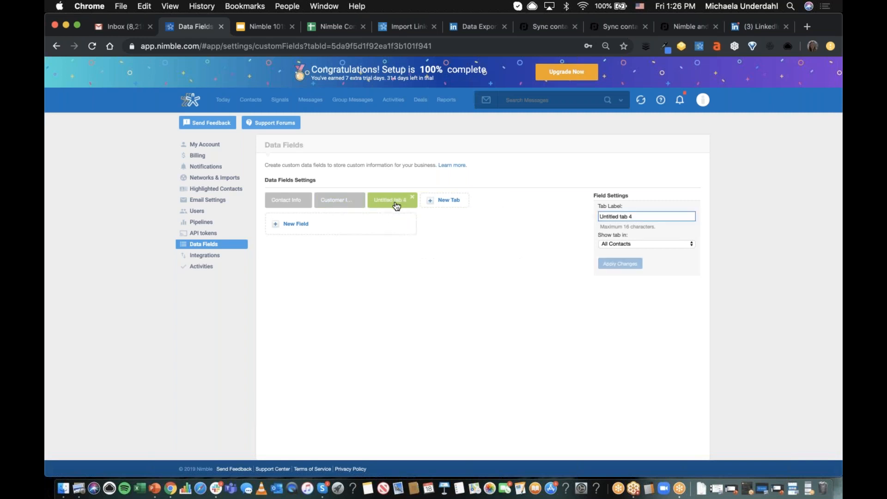
- Label the new data fields tab "Partner" and apply the change
{"action": "triple_click", "coordinate": [627, 217]}
{"action": "type", "text": "Partner"}
{"action": "left_click", "coordinate": [619, 264]}
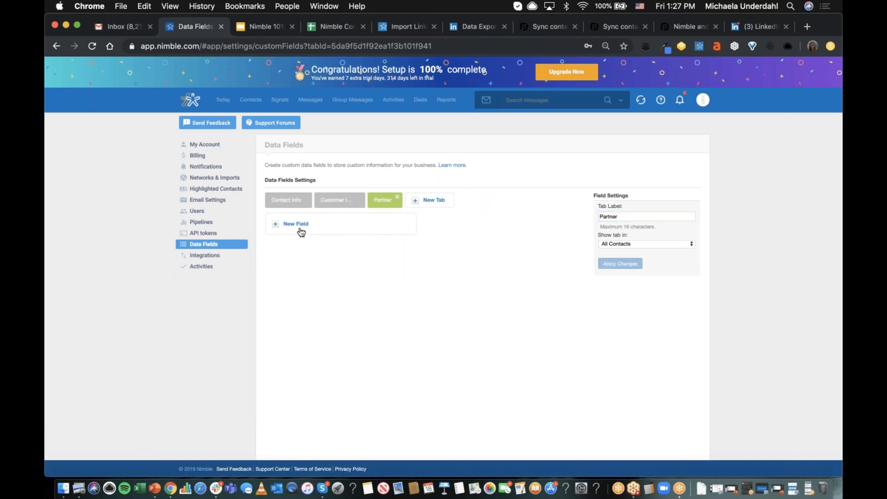
- Add a new field to the Partner tab, labelled "Owner" with the Select Box field type
{"action": "left_click", "coordinate": [343, 231]}
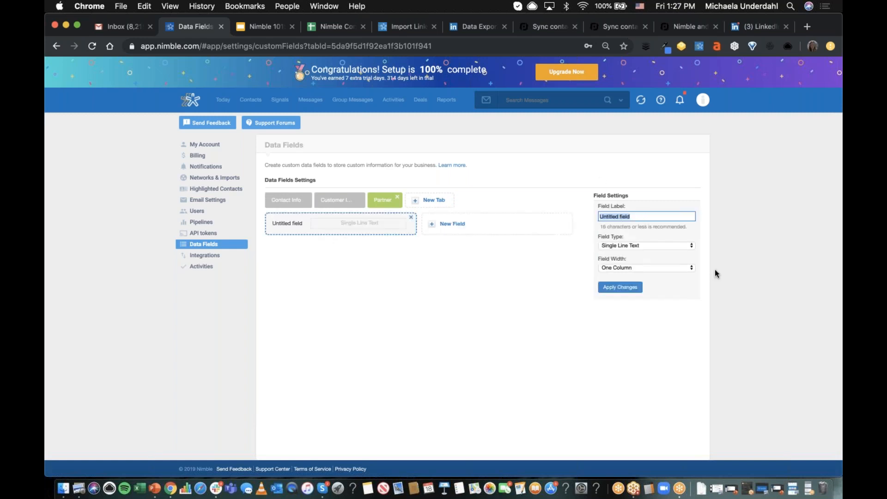
{"action": "key", "text": "BackSpace"}
{"action": "type", "text": "Owner"}
{"action": "left_click", "coordinate": [636, 245]}
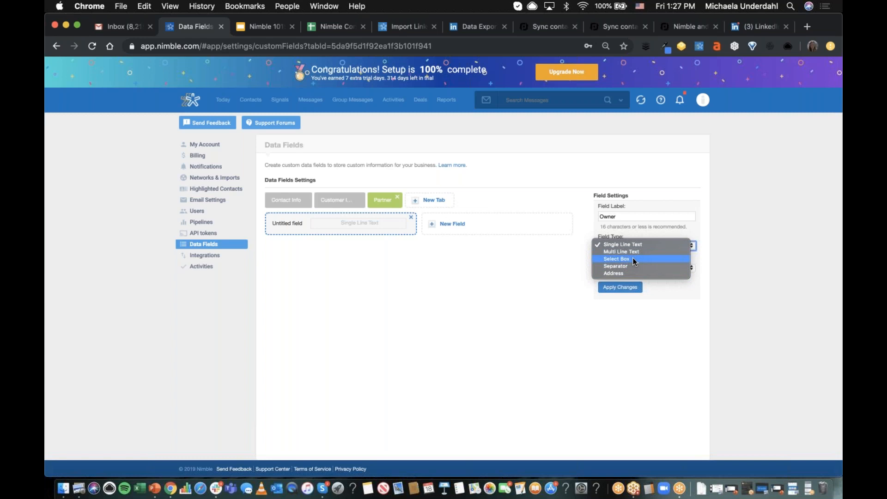
{"action": "left_click", "coordinate": [633, 260]}
- Enter the first names of three team members as separate select box values for the Owner field
{"action": "left_click", "coordinate": [628, 267]}
{"action": "type", "text": "Michaela"}
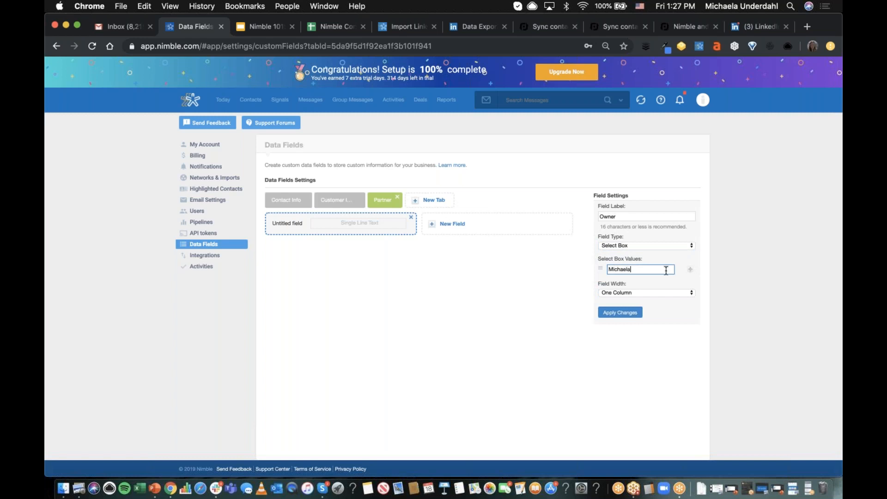
{"action": "left_click", "coordinate": [690, 269]}
{"action": "left_click", "coordinate": [627, 280]}
{"action": "type", "text": "Megan"}
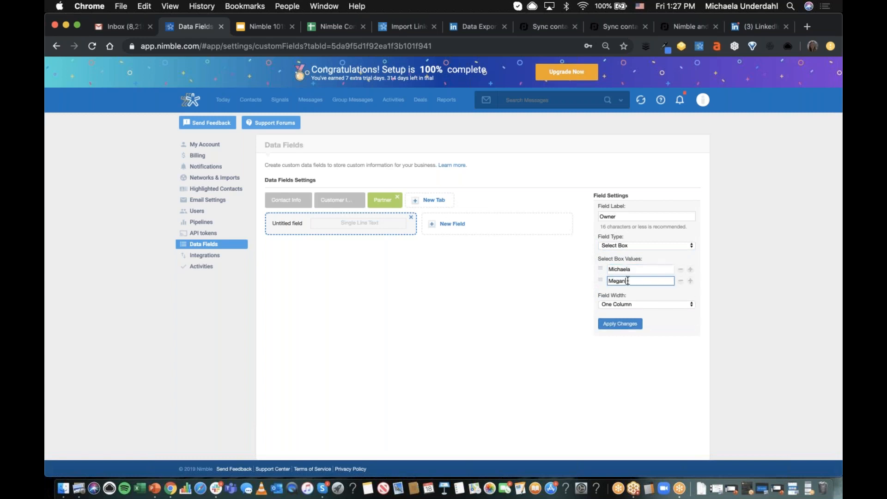
{"action": "left_click", "coordinate": [690, 281]}
{"action": "type", "text": "Jon"}
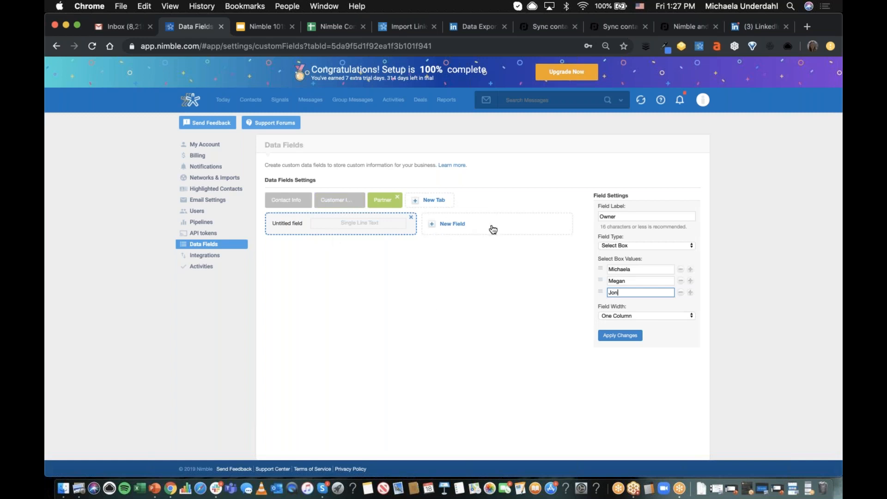
- Set the Owner field's width to Two Columns and apply the changes
{"action": "left_click", "coordinate": [637, 315]}
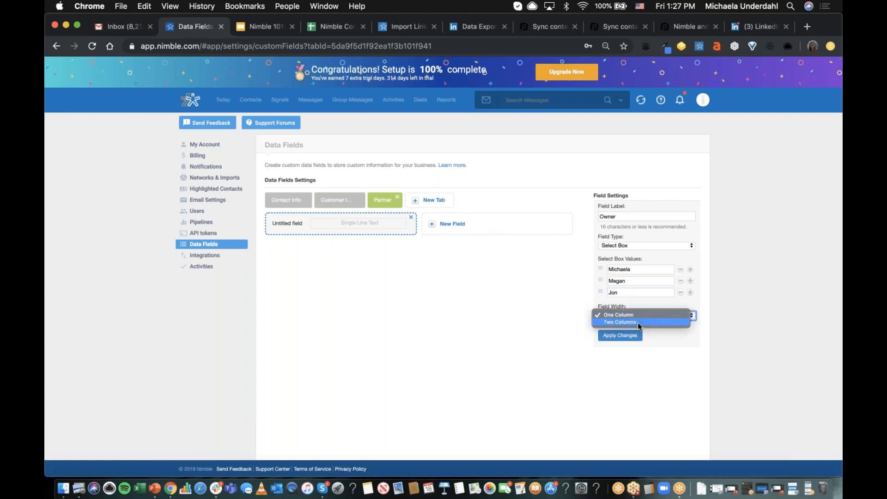
{"action": "left_click", "coordinate": [638, 322]}
{"action": "left_click", "coordinate": [629, 341]}
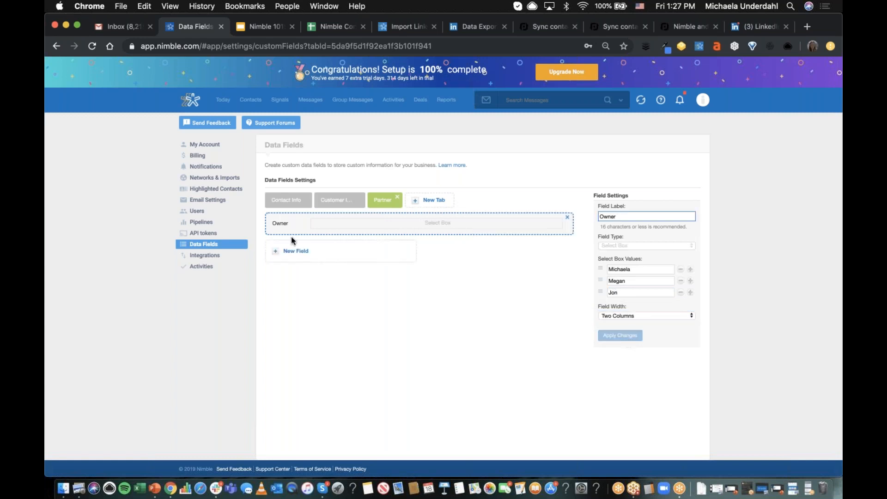
- Set the Owner field's width back to One Column and apply the changes
{"action": "left_click", "coordinate": [635, 313]}
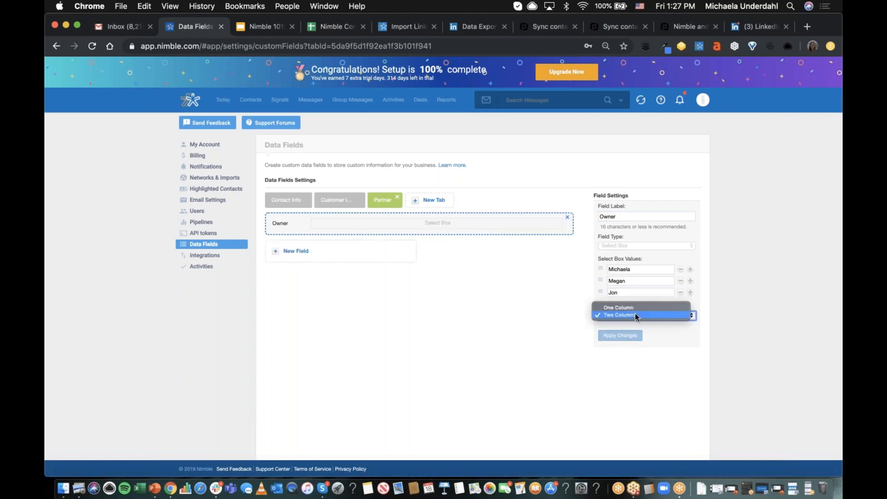
{"action": "left_click", "coordinate": [633, 307]}
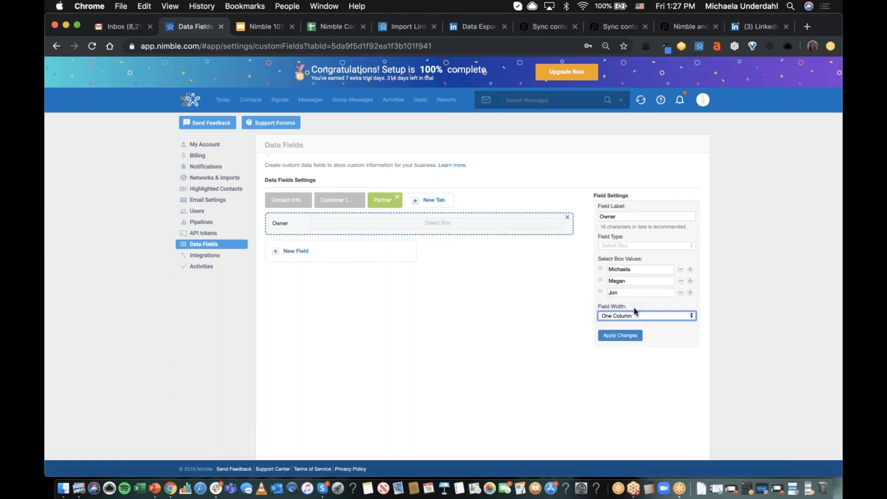
{"action": "left_click", "coordinate": [620, 336]}
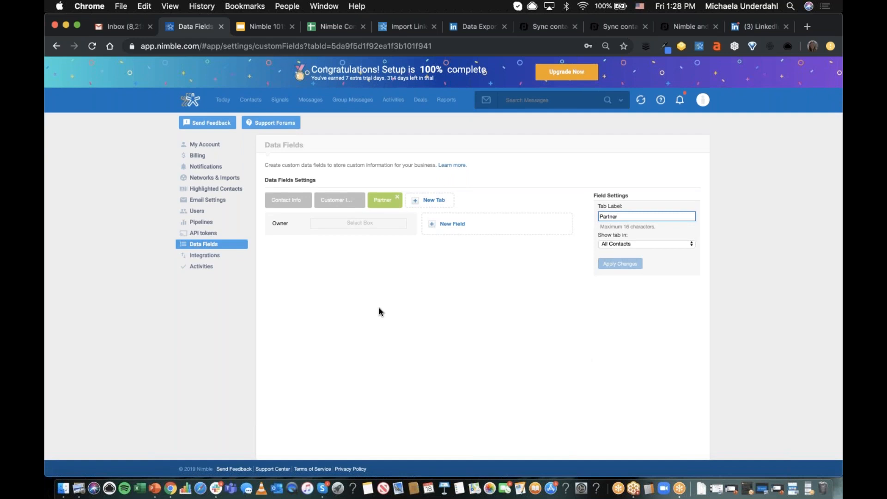
- Add a new field to the Partner tab, labelled "Relationship Stage" with the Select Box field type
{"action": "left_click", "coordinate": [485, 224]}
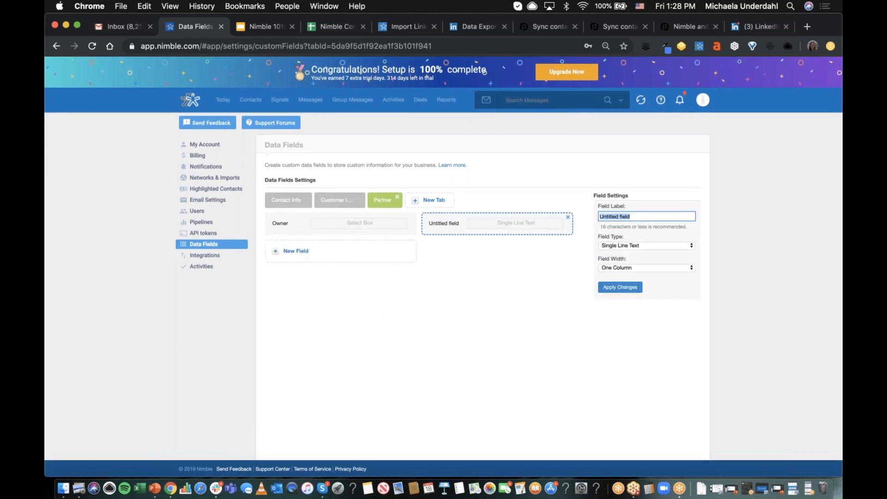
{"action": "key", "text": "BackSpace"}
{"action": "type", "text": "Relationship Stage"}
{"action": "left_click", "coordinate": [635, 245]}
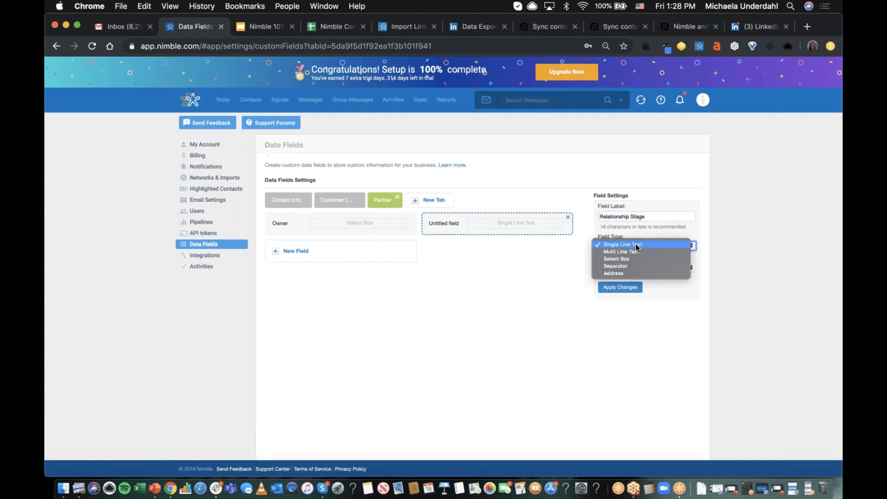
{"action": "left_click", "coordinate": [644, 262]}
{"action": "left_click", "coordinate": [632, 244]}
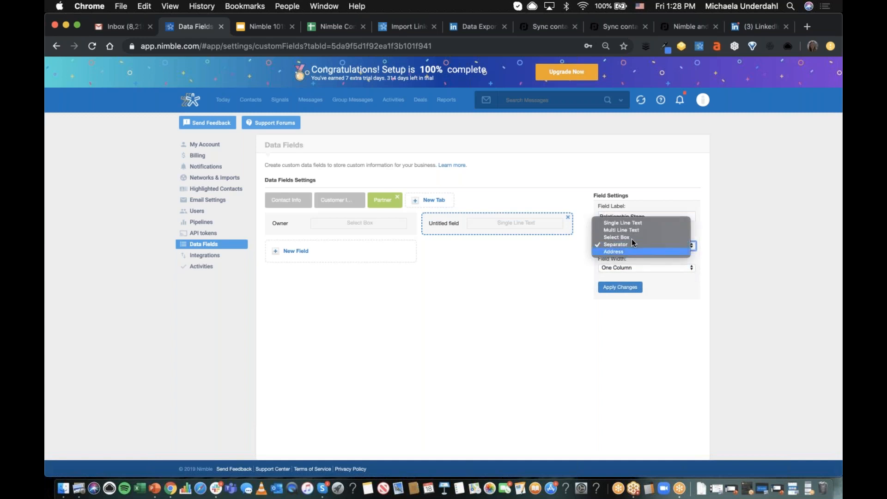
{"action": "left_click", "coordinate": [630, 237]}
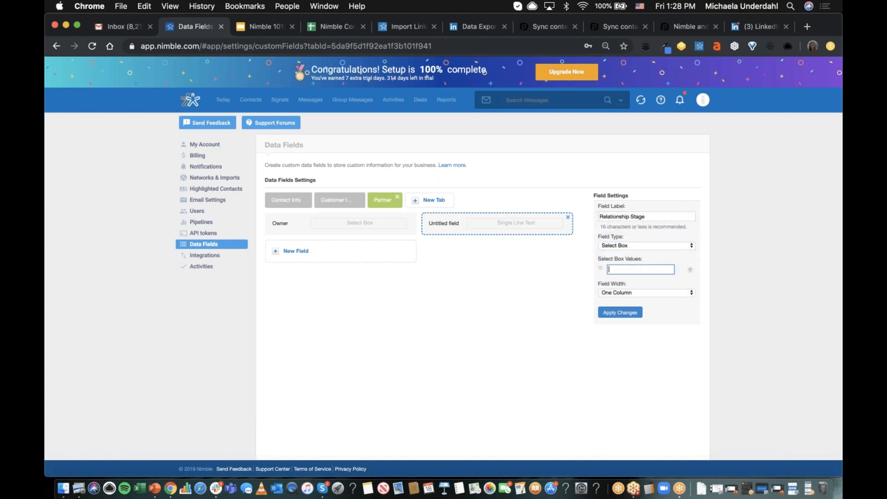
- Enter "Net New" and "Evangelist" as the Relationship Stage select box values and apply the changes
{"action": "type", "text": "Net New"}
{"action": "left_click", "coordinate": [690, 271]}
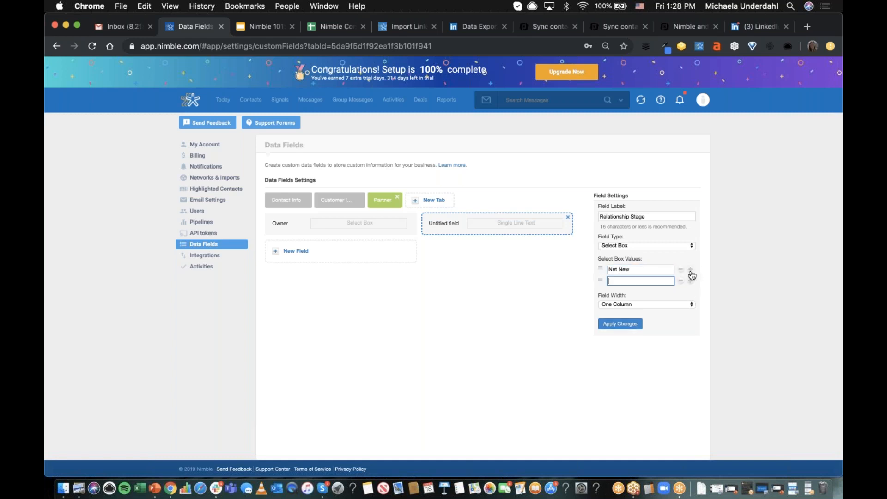
{"action": "type", "text": "Evangelist"}
{"action": "left_click", "coordinate": [631, 328]}
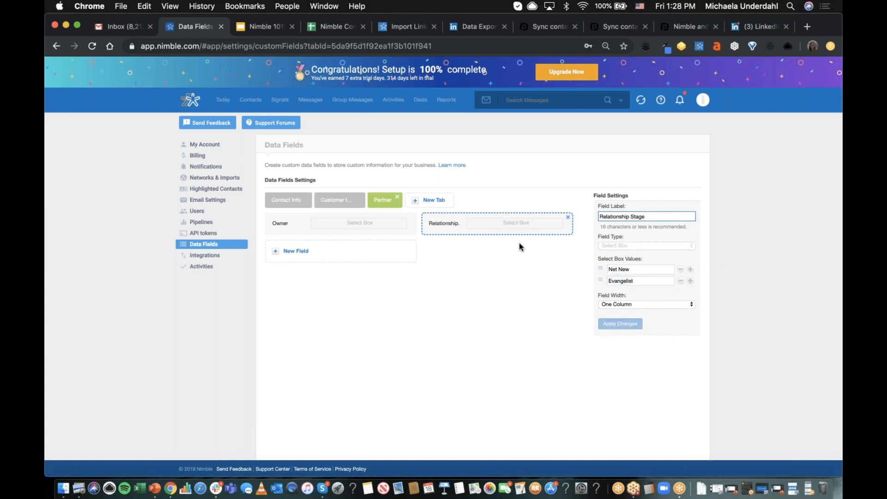
- Add a new field to the Partner tab, labelled "Level of Expertise" with the Select Box field type
{"action": "left_click", "coordinate": [369, 252]}
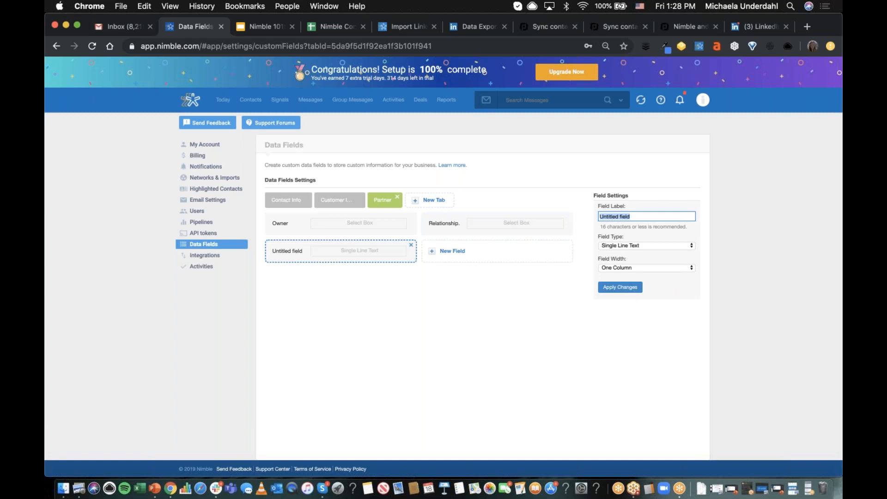
{"action": "key", "text": "BackSpace"}
{"action": "type", "text": "Level oF  Expertise"}
{"action": "left_click", "coordinate": [645, 246]}
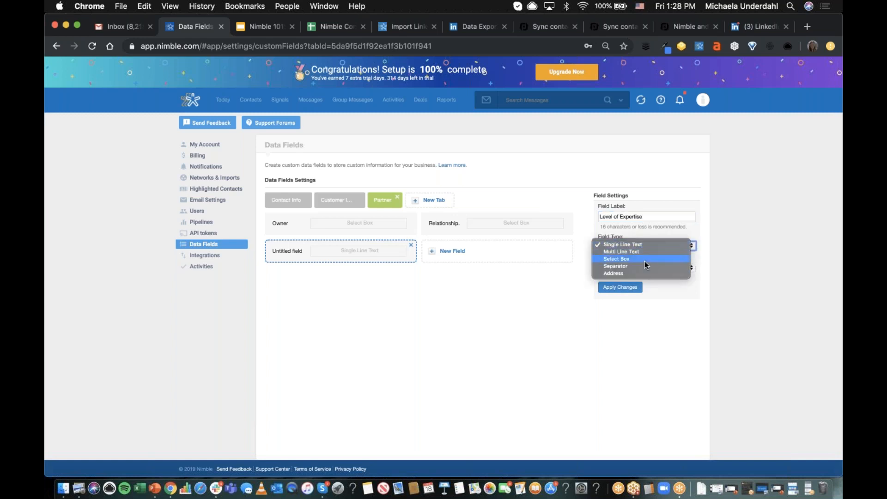
{"action": "key", "text": "Escape"}
{"action": "left_click", "coordinate": [624, 269]}
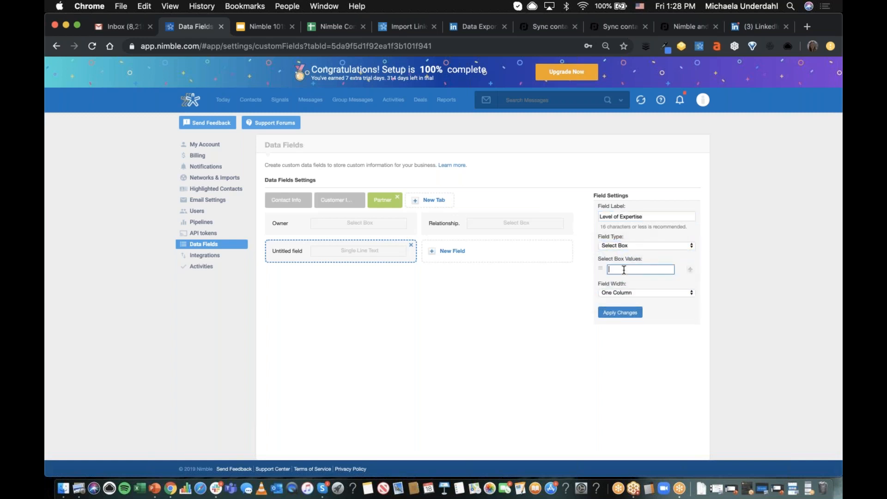
- Enter "Low" and "Medium" as the Level of Expertise select box values and apply the changes
{"action": "type", "text": "Low"}
{"action": "left_click", "coordinate": [691, 272]}
{"action": "type", "text": "Medi"}
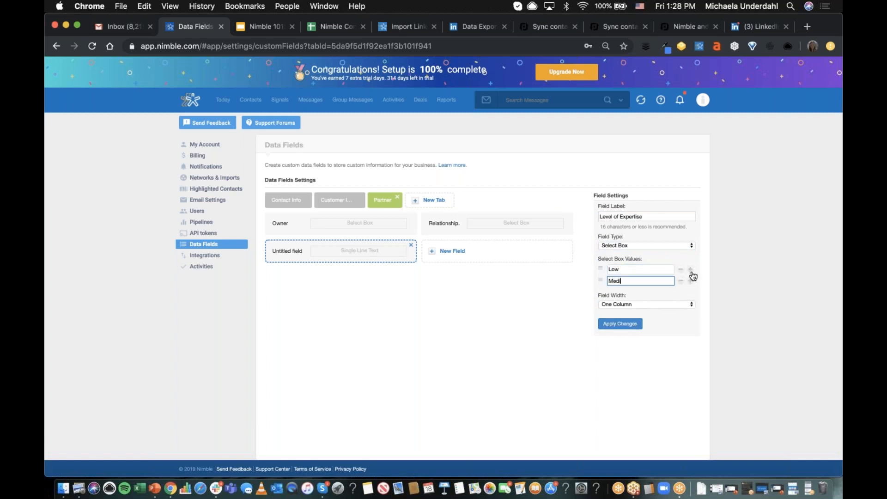
{"action": "type", "text": "um"}
{"action": "left_click", "coordinate": [620, 323]}
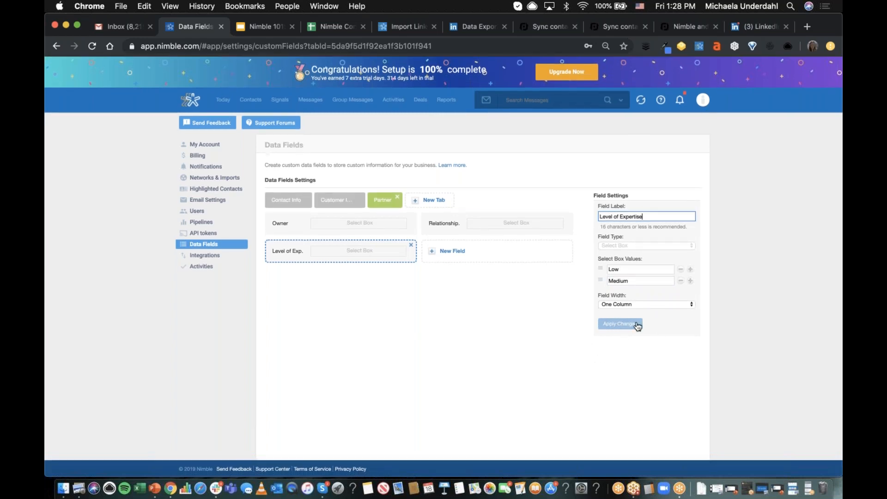
- Return to the Nimble CEO's contact record, show its Partner data fields and assign the first listed team member as Owner
{"action": "left_click", "coordinate": [252, 102]}
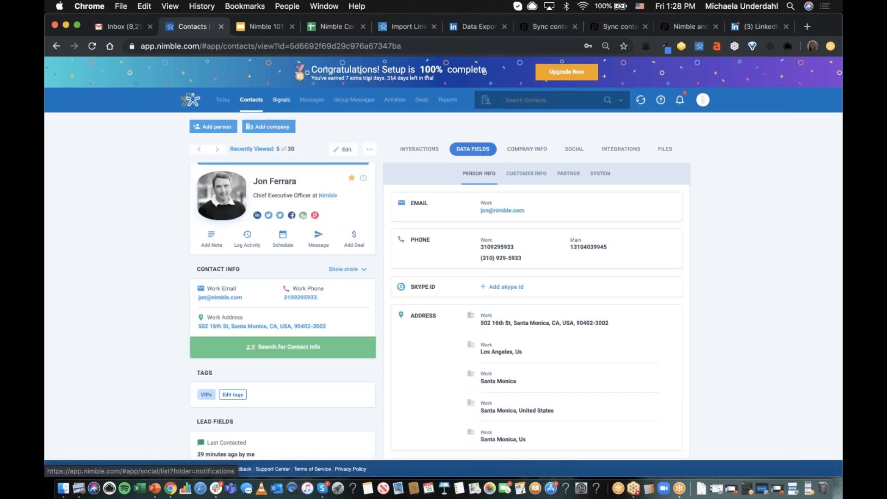
{"action": "left_click", "coordinate": [568, 178]}
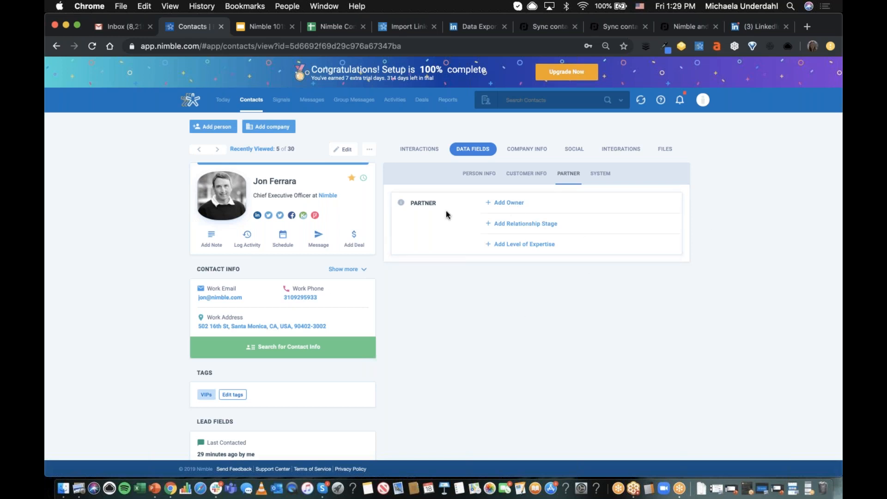
{"action": "left_click", "coordinate": [509, 203]}
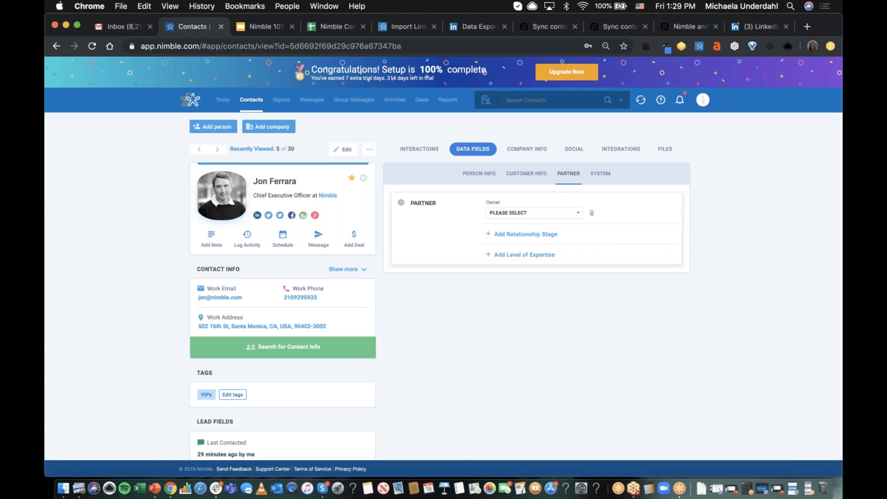
{"action": "left_click", "coordinate": [539, 213]}
{"action": "left_click", "coordinate": [651, 214]}
{"action": "left_click", "coordinate": [522, 213]}
{"action": "left_click", "coordinate": [519, 218]}
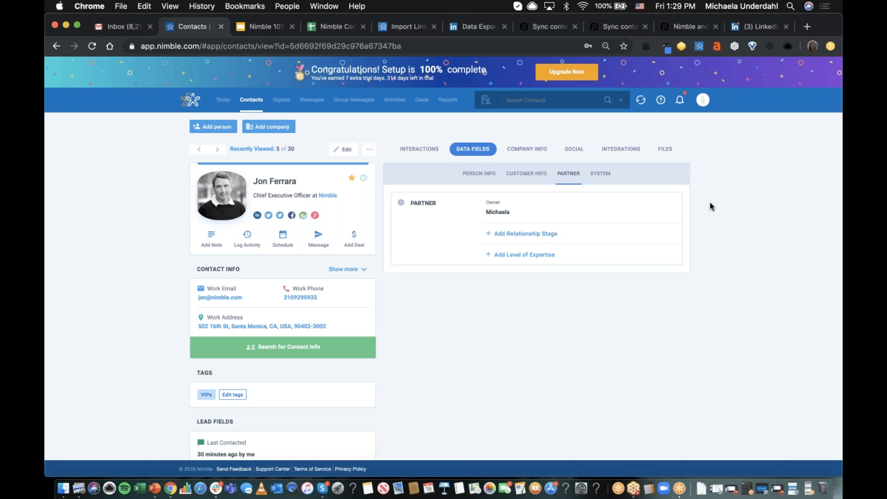
- Switch to the Nimble Contacts Import spreadsheet and examine its contact columns
{"action": "left_click", "coordinate": [325, 26]}
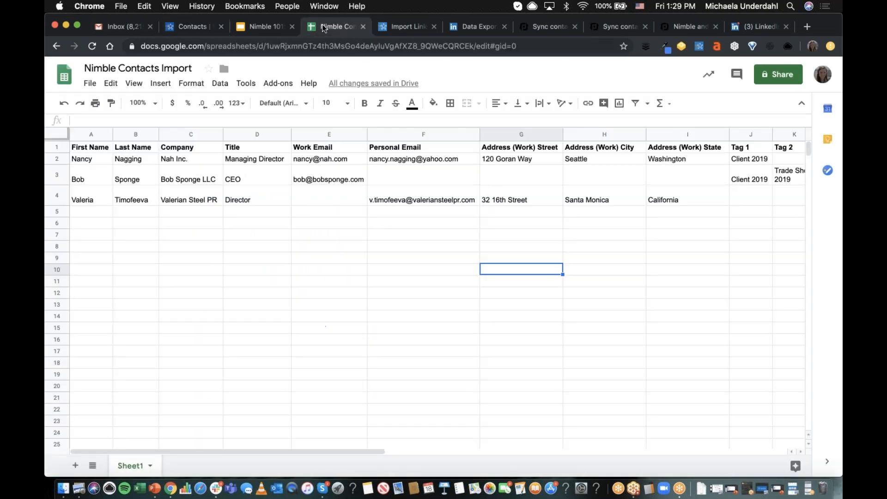
{"action": "left_click", "coordinate": [382, 261]}
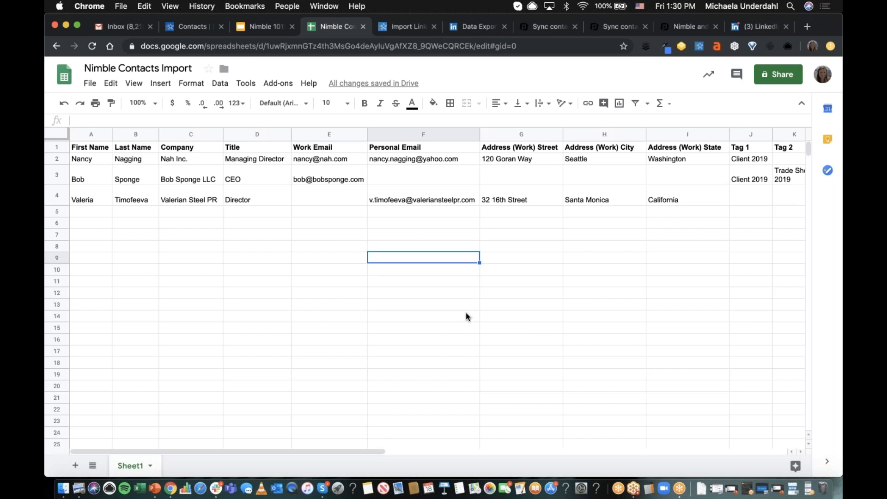
- Switch to the Nimble support article on importing LinkedIn connections and search the help center for "csv"
{"action": "left_click", "coordinate": [409, 27]}
{"action": "scroll", "coordinate": [375, 110], "scroll_direction": "up", "scroll_amount": 2}
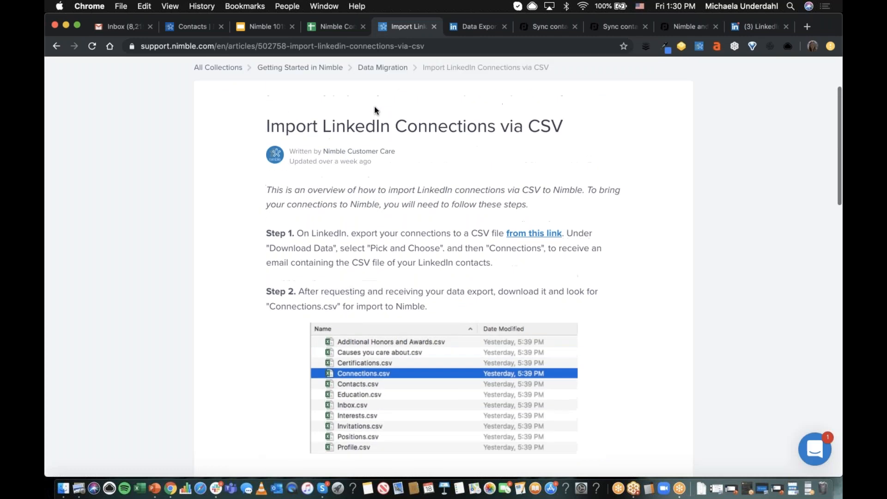
{"action": "scroll", "coordinate": [374, 110], "scroll_direction": "up", "scroll_amount": 2}
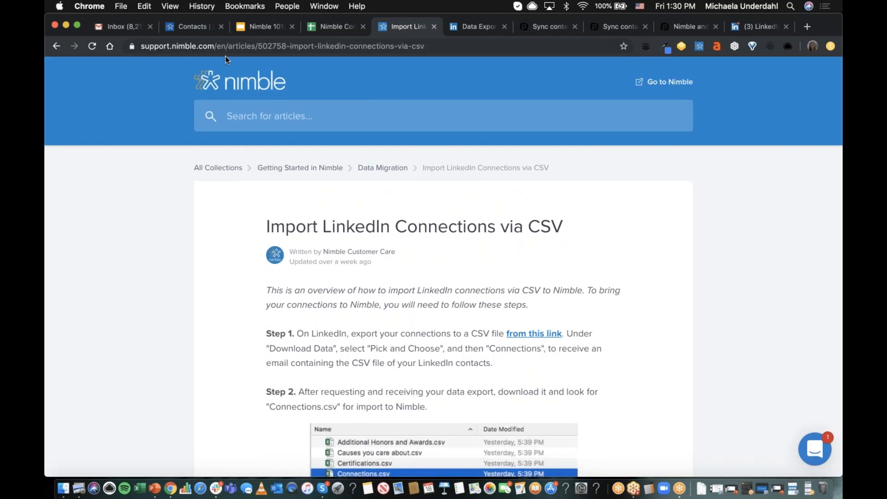
{"action": "left_click", "coordinate": [288, 116]}
{"action": "type", "text": "csv"}
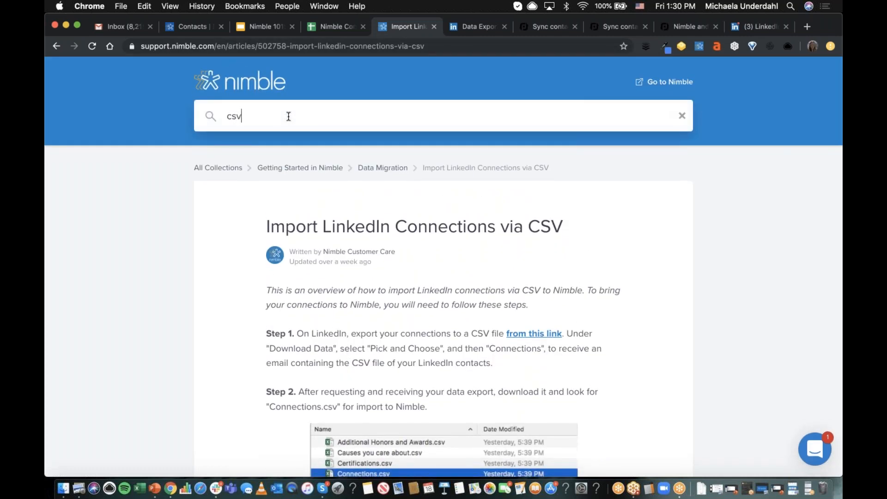
{"action": "key", "text": "Return"}
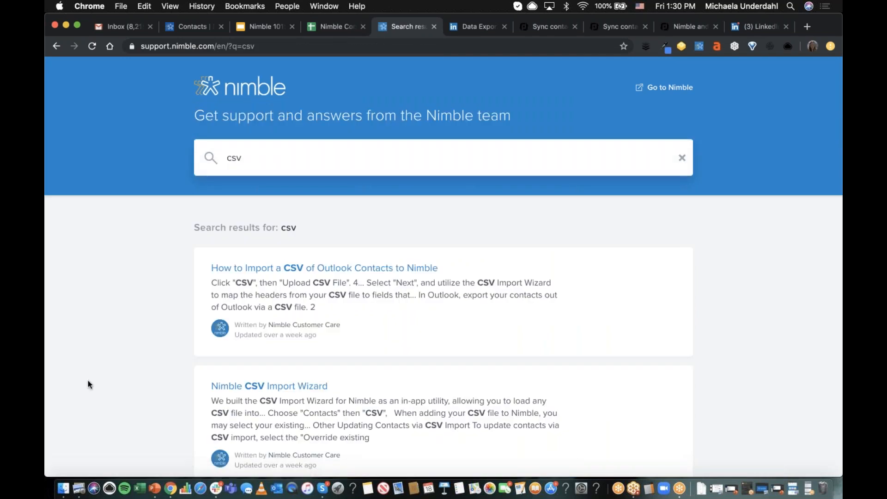
- Open the "Nimble CSV Import Wizard" article and review its section on importing contacts and companies in one file
{"action": "left_click", "coordinate": [238, 390]}
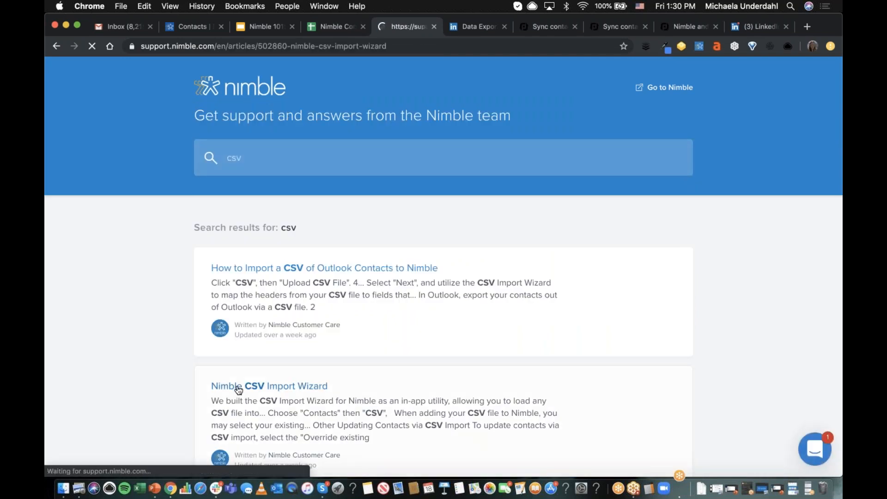
{"action": "scroll", "coordinate": [602, 283], "scroll_direction": "down", "scroll_amount": 2}
{"action": "scroll", "coordinate": [601, 283], "scroll_direction": "down", "scroll_amount": 15}
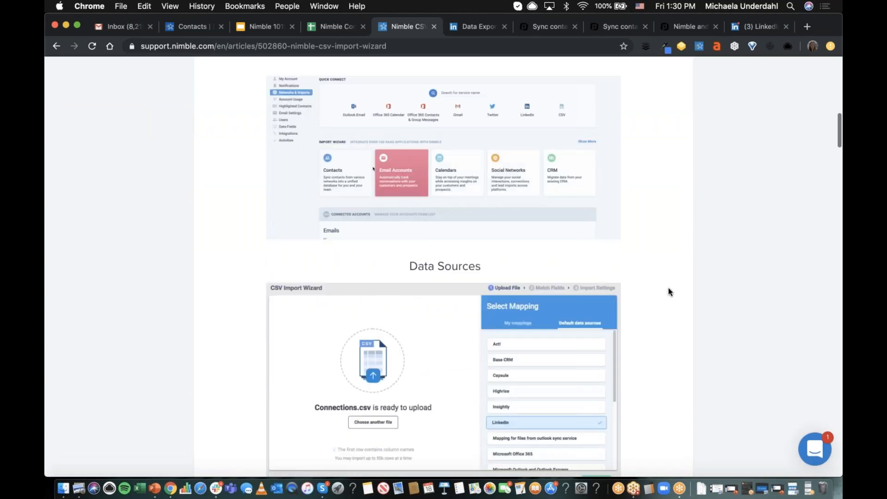
{"action": "scroll", "coordinate": [668, 291], "scroll_direction": "down", "scroll_amount": 14}
{"action": "scroll", "coordinate": [669, 288], "scroll_direction": "down", "scroll_amount": 15}
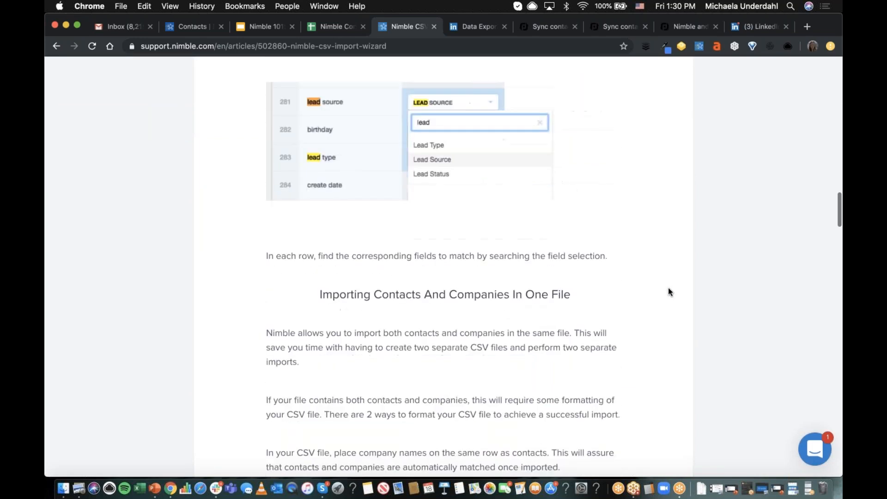
{"action": "scroll", "coordinate": [667, 292], "scroll_direction": "down", "scroll_amount": 2}
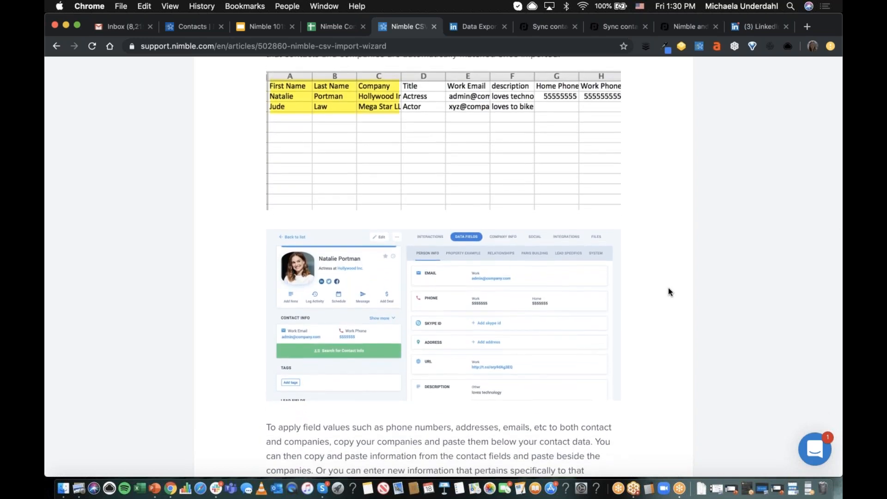
{"action": "scroll", "coordinate": [667, 288], "scroll_direction": "down", "scroll_amount": 1}
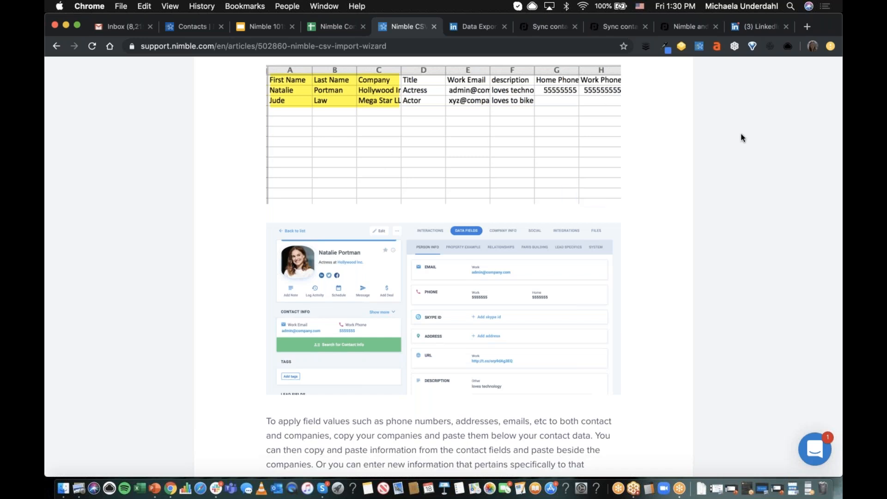
- Switch back to the Nimble Contacts Import spreadsheet
{"action": "left_click", "coordinate": [329, 28]}
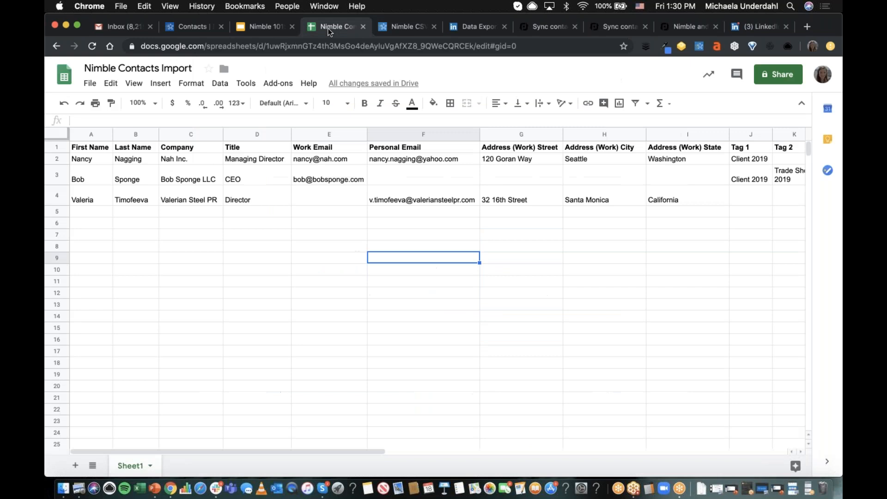
- Examine the name, company, title, email and work address columns of the contacts sheet one by one
{"action": "left_click", "coordinate": [91, 134]}
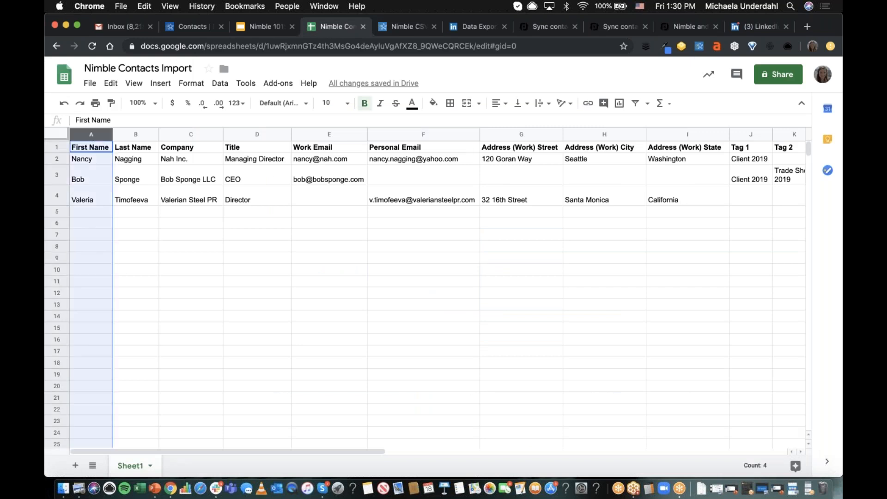
{"action": "left_click", "coordinate": [133, 134]}
{"action": "left_click", "coordinate": [199, 134]}
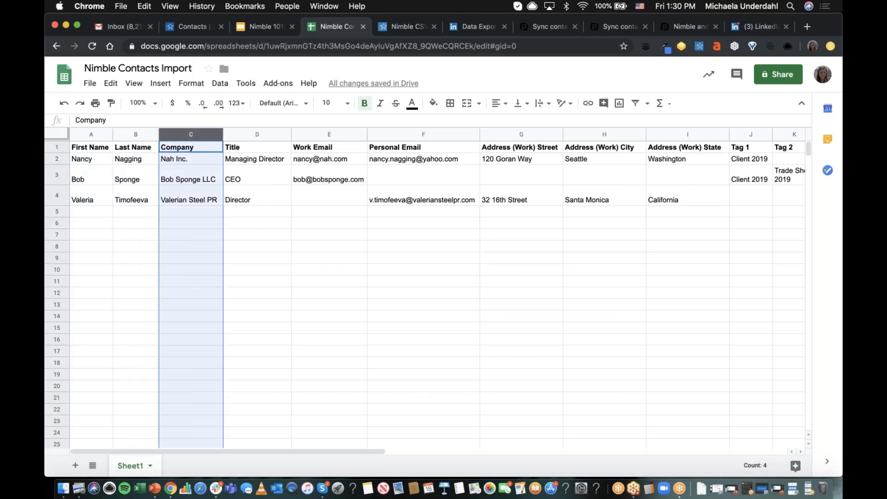
{"action": "left_click", "coordinate": [275, 135]}
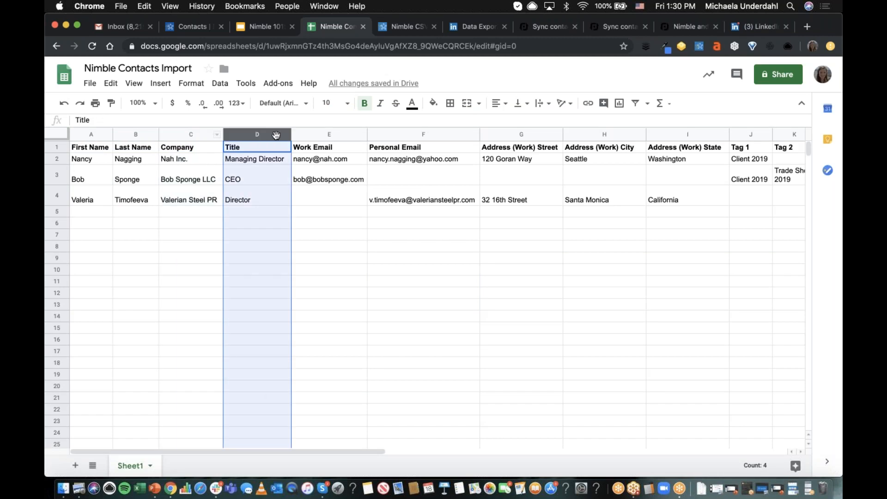
{"action": "left_click", "coordinate": [321, 134]}
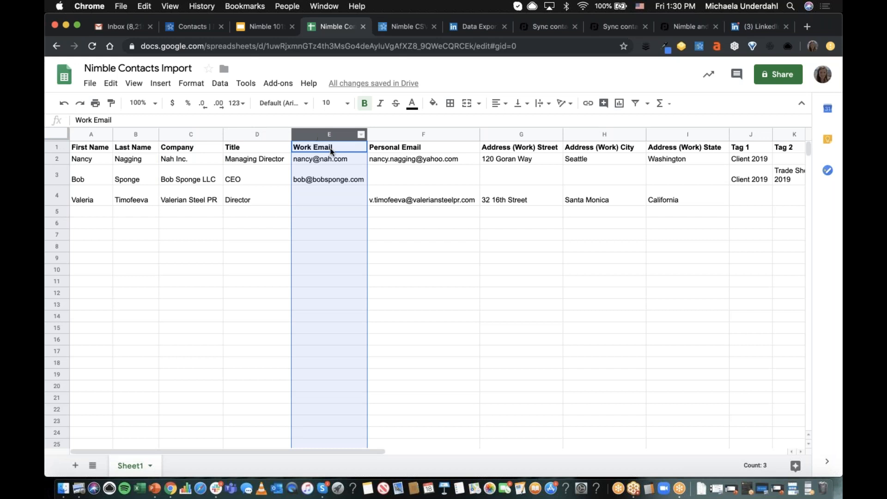
{"action": "left_click", "coordinate": [396, 135]}
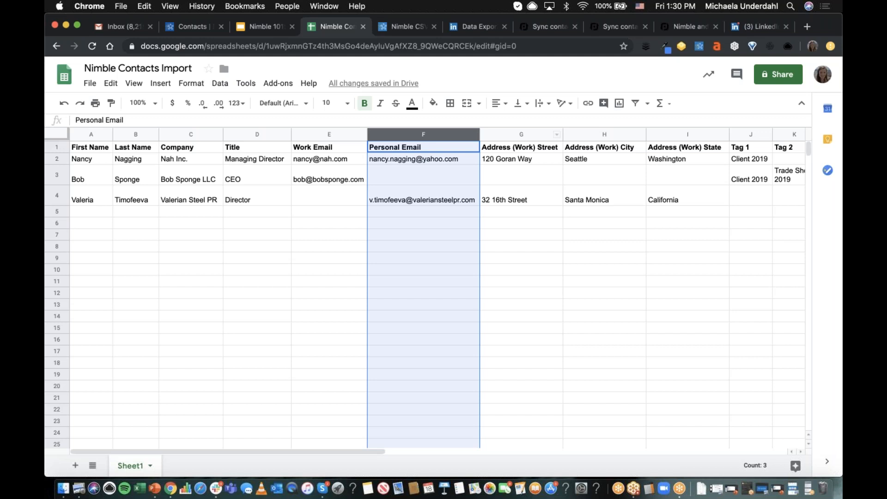
{"action": "left_click", "coordinate": [664, 136]}
{"action": "scroll", "coordinate": [508, 180], "scroll_direction": "right", "scroll_amount": 5}
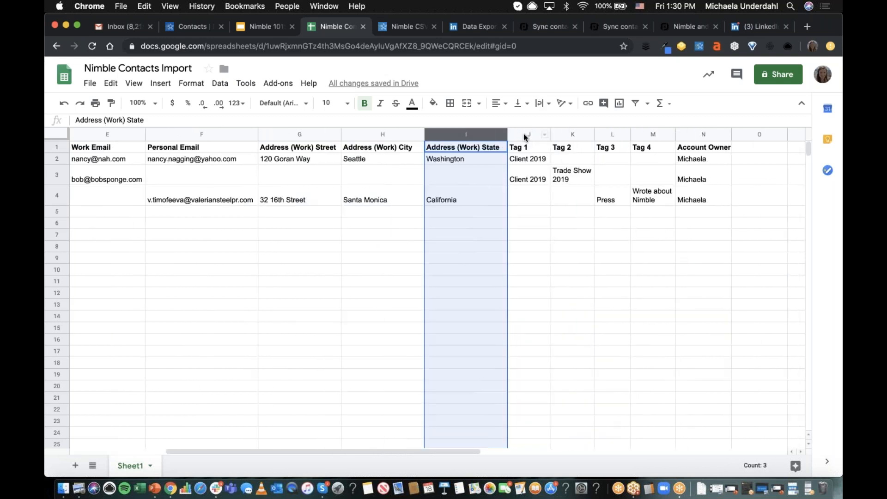
- Examine the Tag 1 column and its entries in the contacts sheet
{"action": "left_click", "coordinate": [525, 135]}
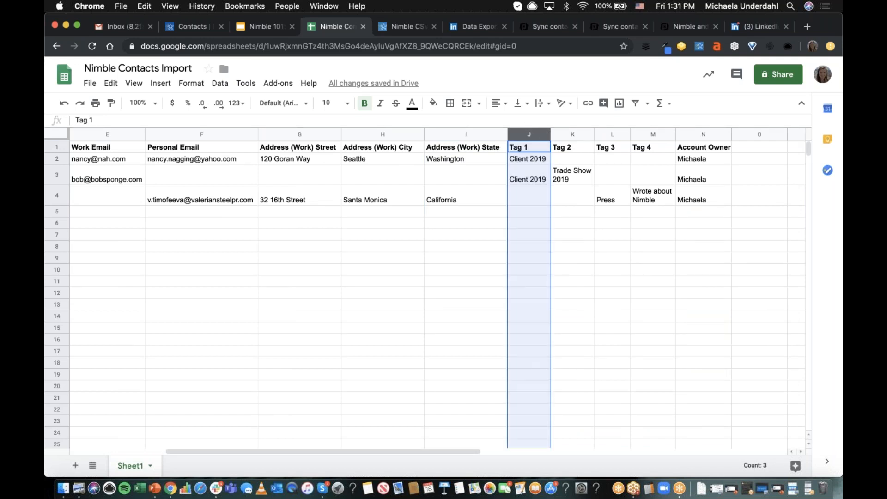
{"action": "left_click", "coordinate": [545, 304]}
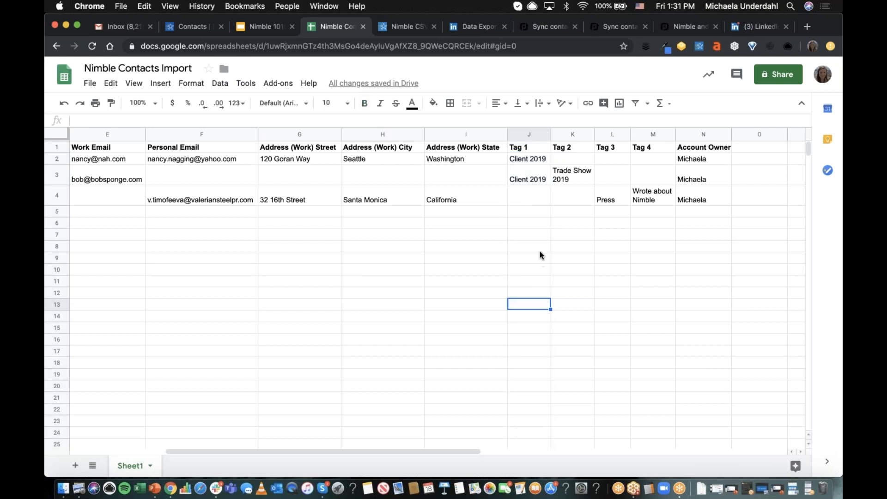
{"action": "left_click", "coordinate": [529, 134]}
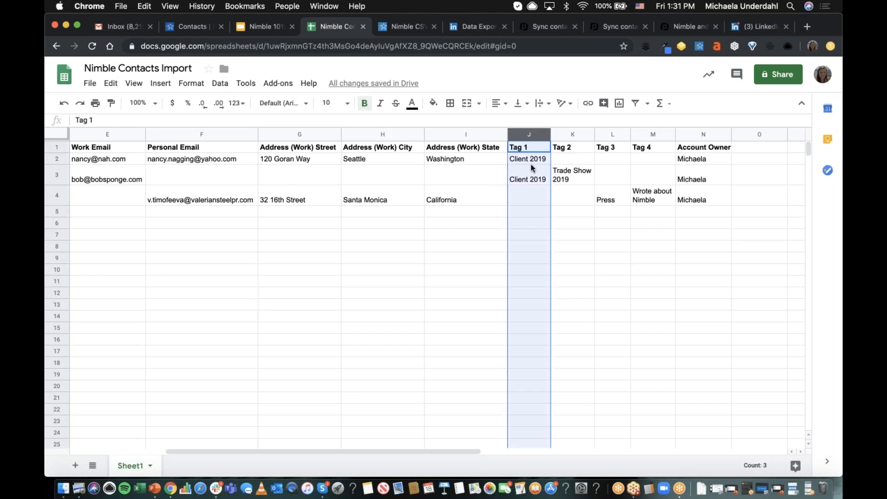
{"action": "left_click", "coordinate": [528, 223]}
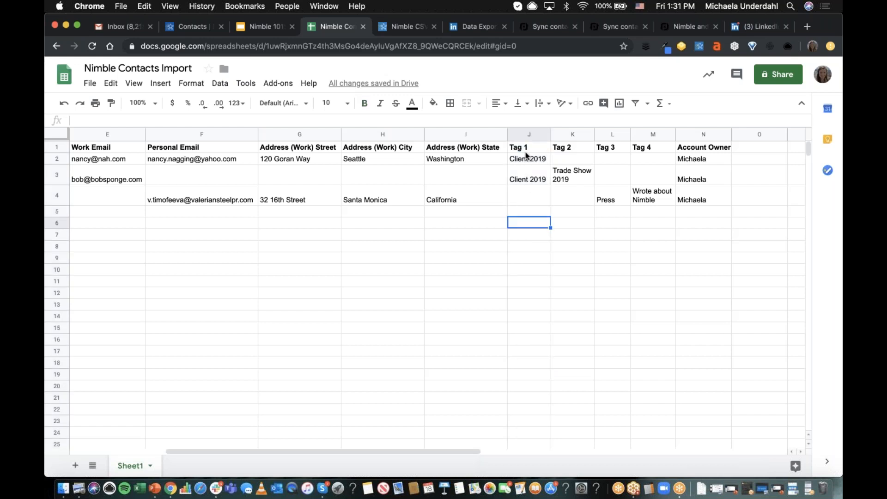
- Copy the Tag 1 value from row 3 down to row 4 so that it reads "Client 2019"
{"action": "left_click", "coordinate": [549, 182]}
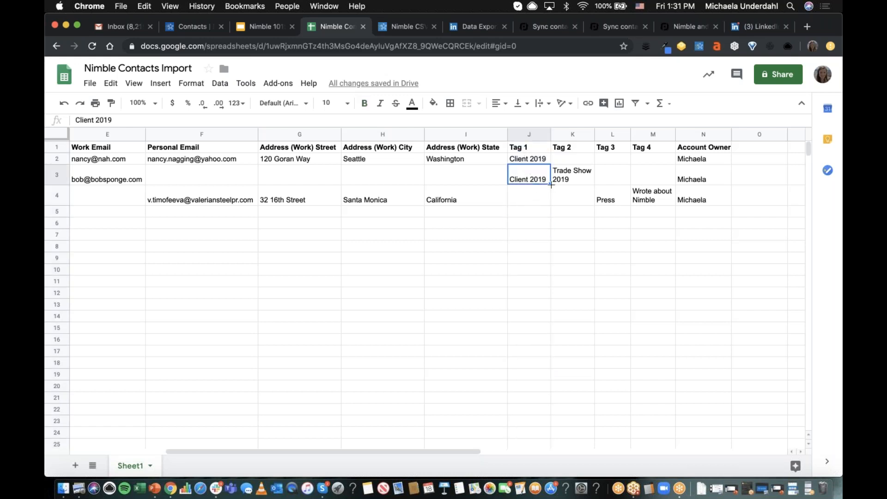
{"action": "left_click_drag", "start_coordinate": [550, 185], "coordinate": [549, 204]}
{"action": "left_click", "coordinate": [536, 204]}
{"action": "double_click", "coordinate": [546, 191]}
{"action": "key", "text": "BackSpace"}
{"action": "key", "text": "BackSpace"}
{"action": "type", "text": "19"}
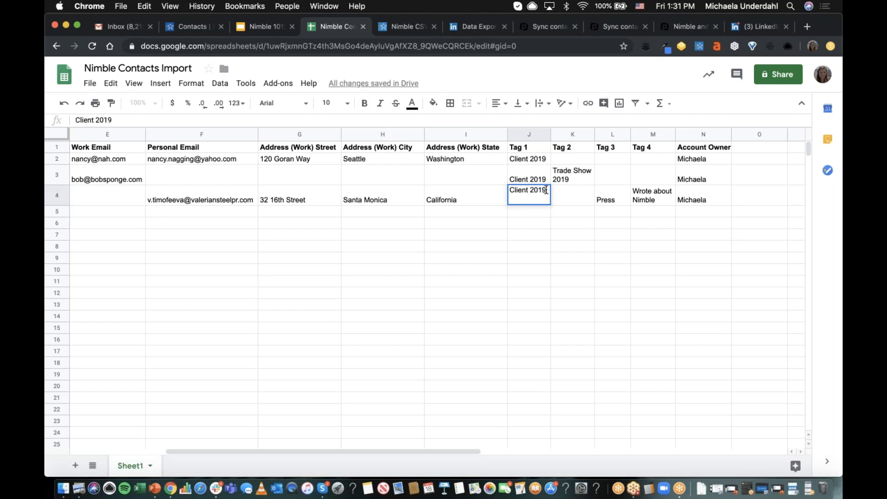
{"action": "left_click", "coordinate": [553, 222]}
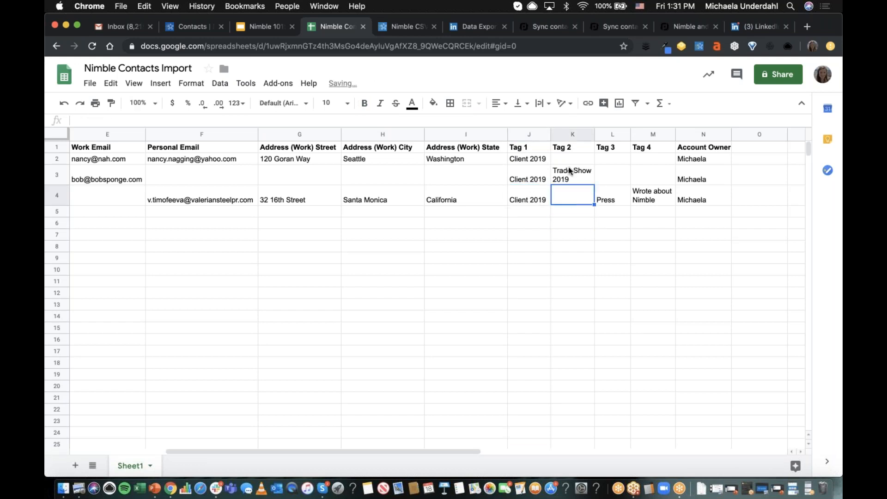
- Examine the Tag 2 column and the "Trade Show 2019" entry in row 3
{"action": "left_click", "coordinate": [572, 134]}
{"action": "left_click", "coordinate": [579, 184]}
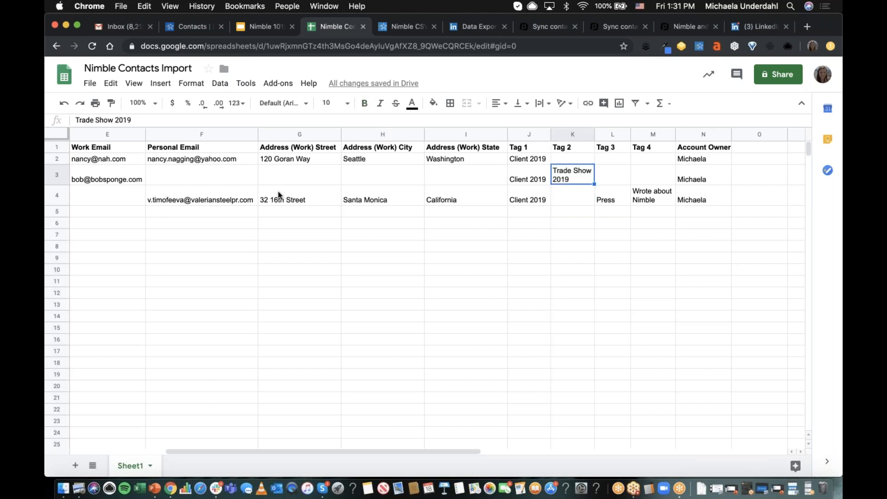
{"action": "left_click", "coordinate": [216, 185]}
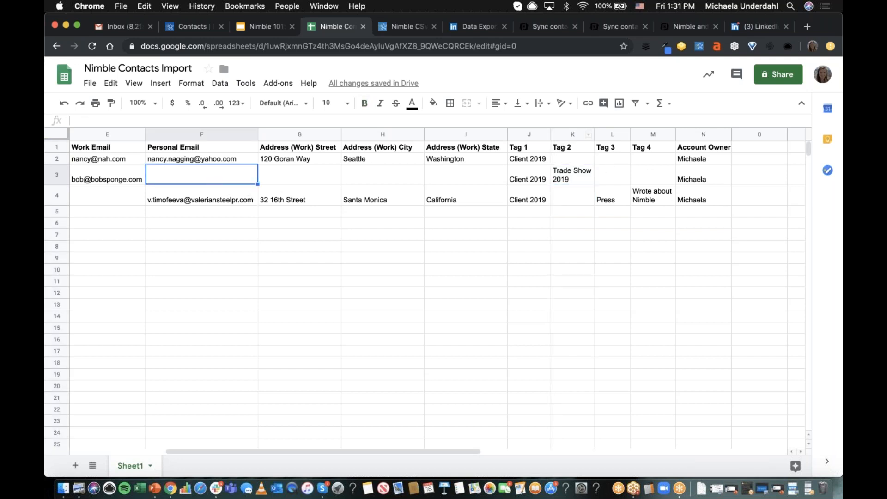
{"action": "left_click", "coordinate": [577, 134]}
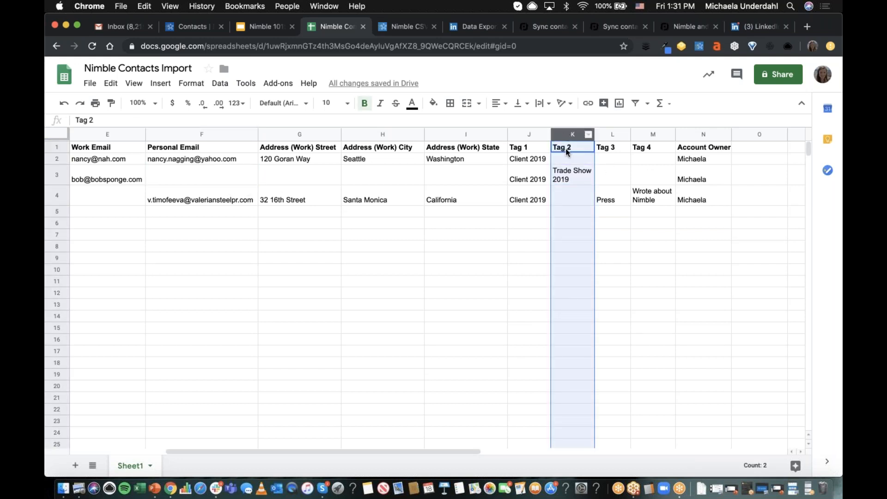
{"action": "left_click", "coordinate": [573, 181]}
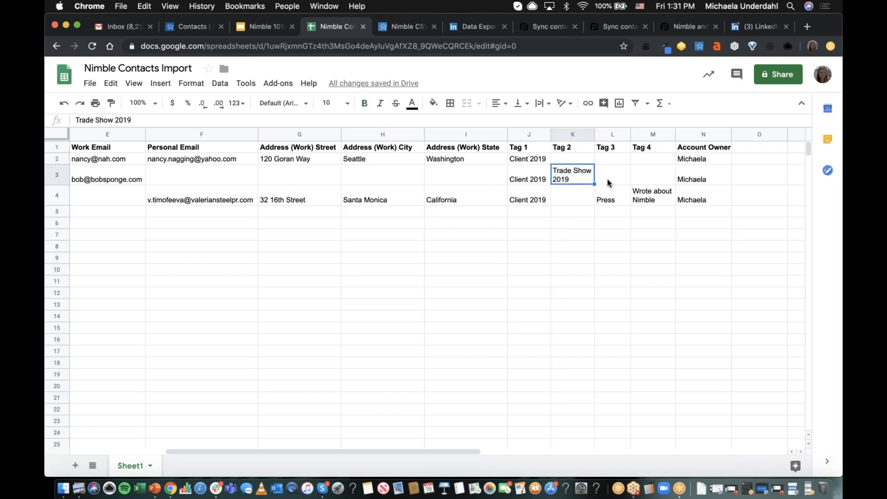
- Rename the Account Owner column header in column N to "Owner"
{"action": "left_click", "coordinate": [709, 134]}
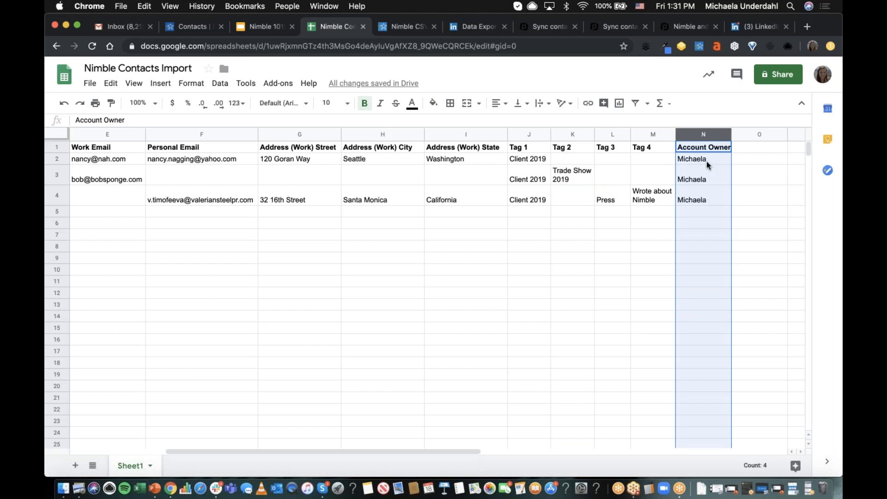
{"action": "double_click", "coordinate": [707, 147]}
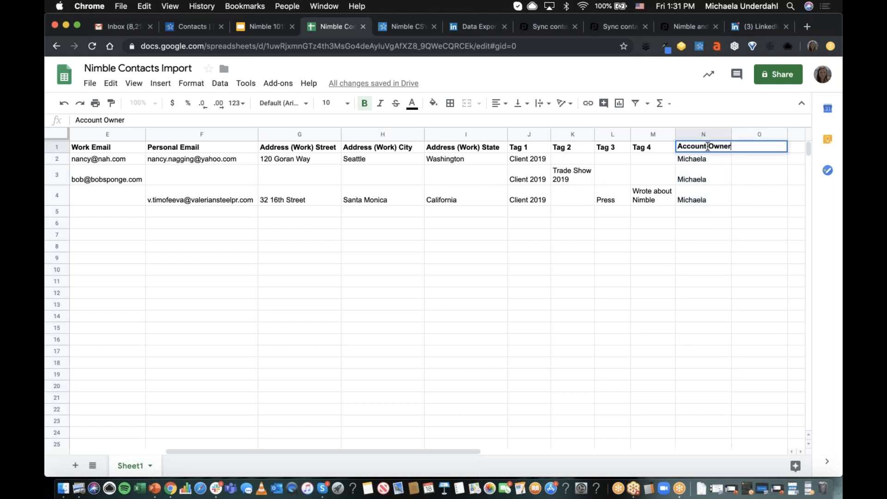
{"action": "left_click", "coordinate": [745, 147], "text": "shift"}
{"action": "key", "text": "BackSpace"}
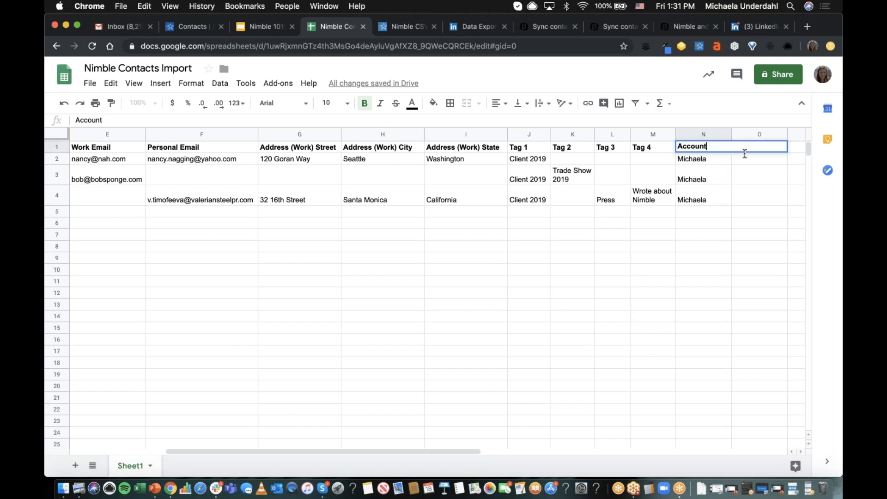
{"action": "left_click", "coordinate": [717, 234]}
{"action": "triple_click", "coordinate": [712, 149]}
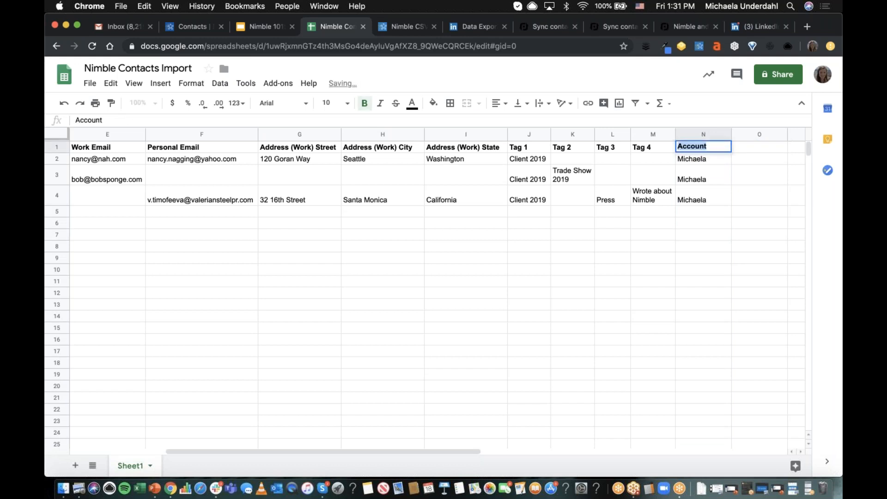
{"action": "type", "text": "Owner"}
{"action": "left_click", "coordinate": [746, 183]}
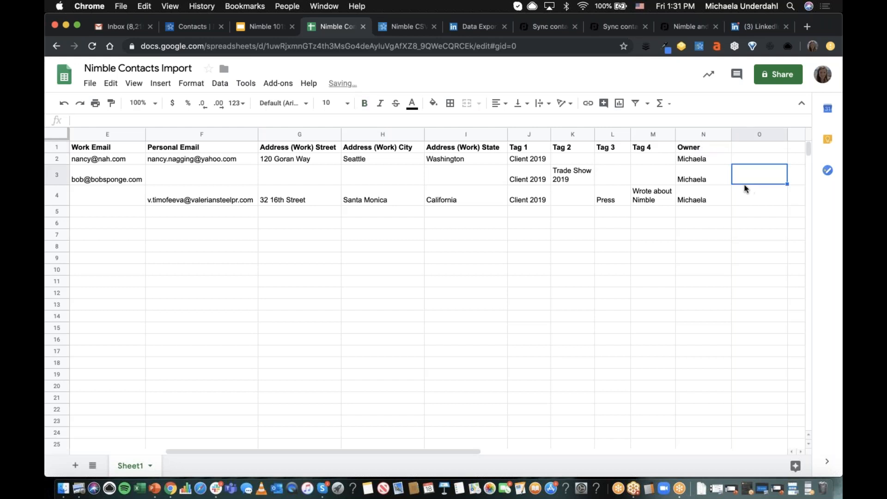
{"action": "left_click", "coordinate": [706, 212]}
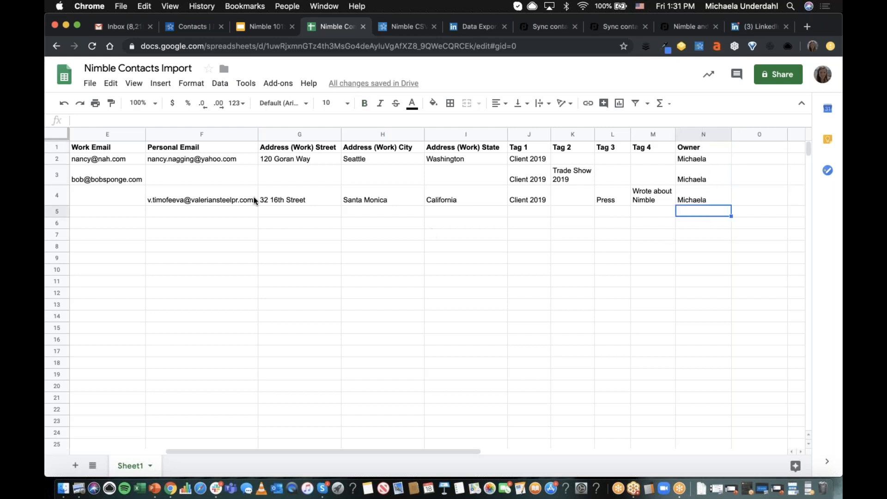
- Download the current sheet as a comma-separated values (.csv) file
{"action": "left_click", "coordinate": [91, 84]}
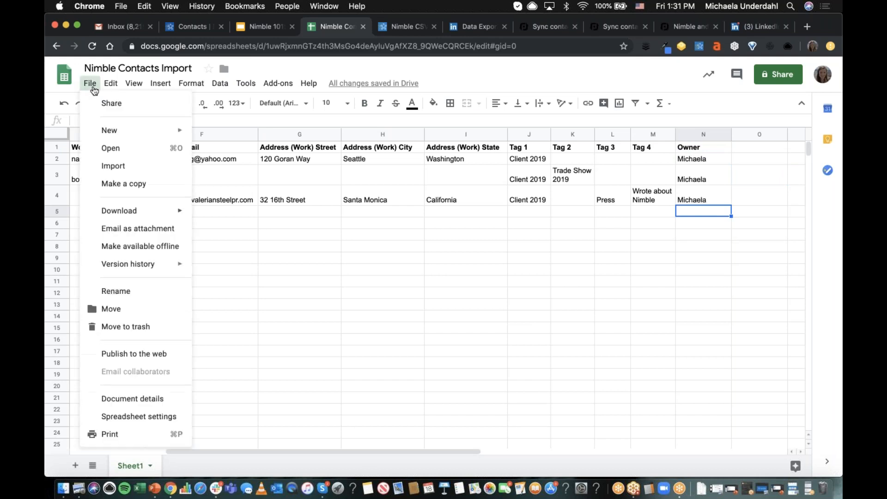
{"action": "mouse_move", "coordinate": [133, 210]}
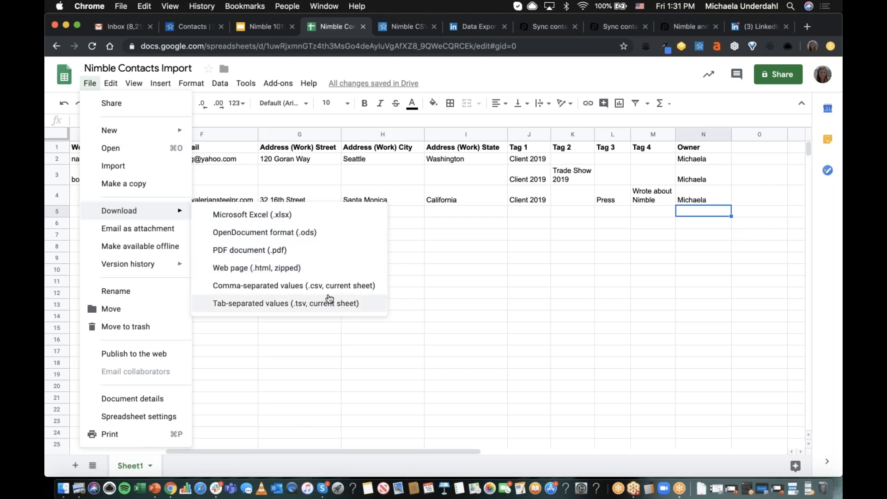
{"action": "left_click", "coordinate": [329, 286]}
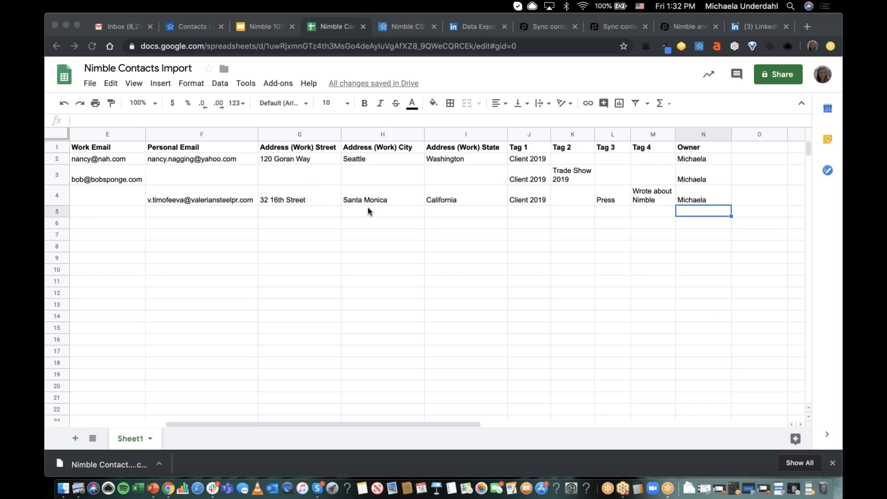
- Switch to Nimble and open the CSV Import Wizard's file upload from Networks & Imports
{"action": "left_click", "coordinate": [198, 31]}
{"action": "left_click", "coordinate": [702, 100]}
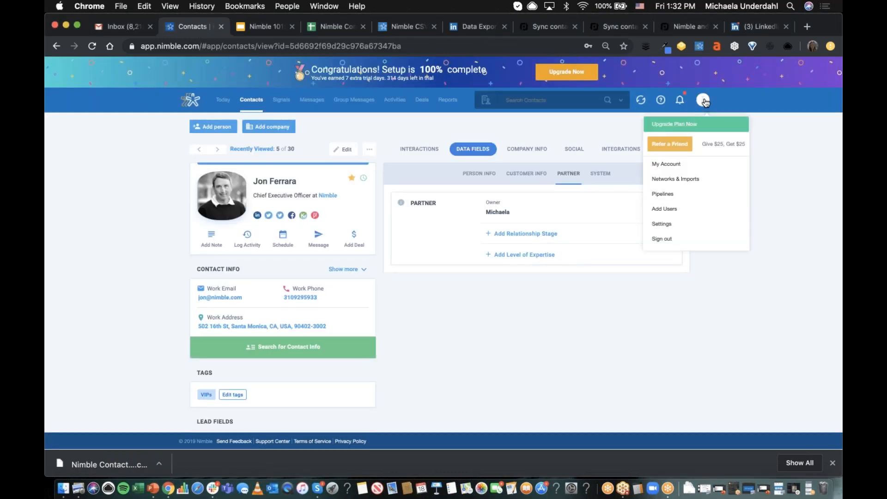
{"action": "left_click", "coordinate": [702, 100]}
{"action": "left_click", "coordinate": [702, 101]}
{"action": "left_click", "coordinate": [689, 179]}
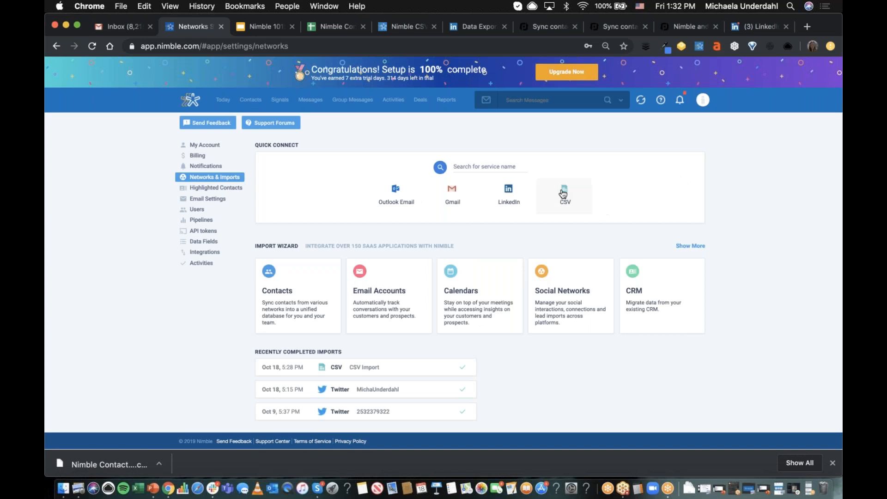
{"action": "left_click", "coordinate": [567, 200]}
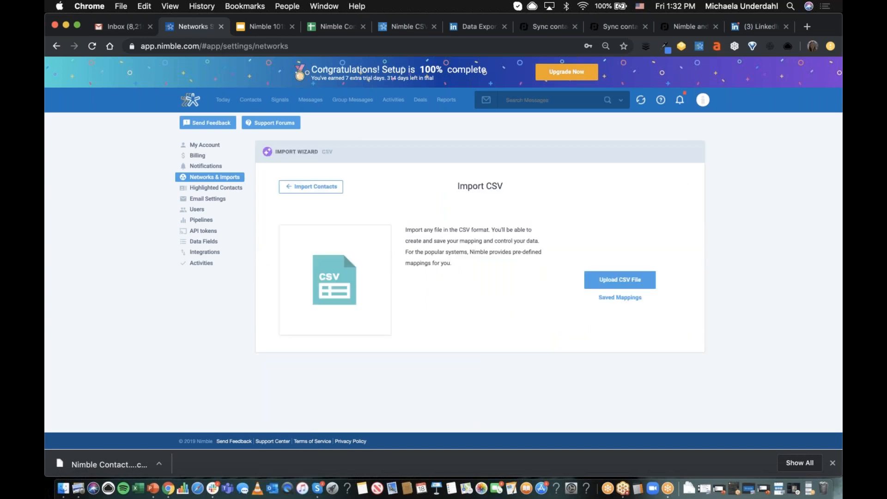
{"action": "left_click", "coordinate": [621, 283]}
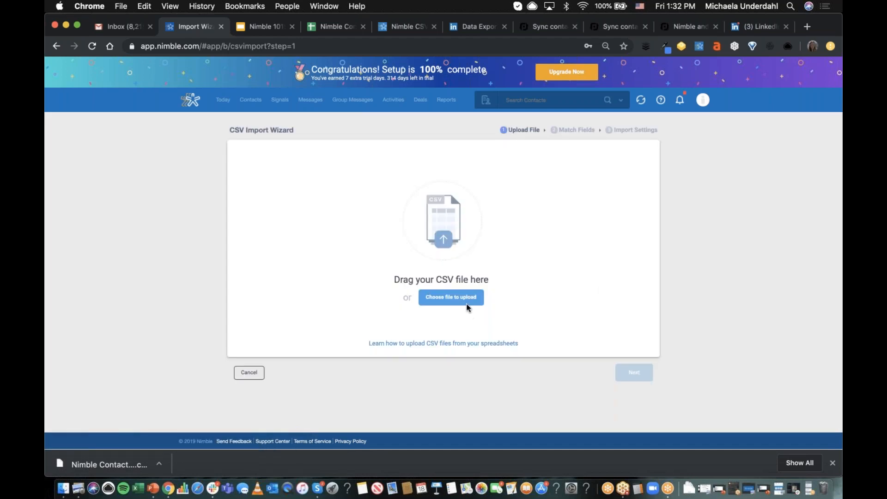
- Choose "Nimble Contacts Import - Sheet1 (1).csv" from Downloads as the file to upload
{"action": "left_click", "coordinate": [466, 302]}
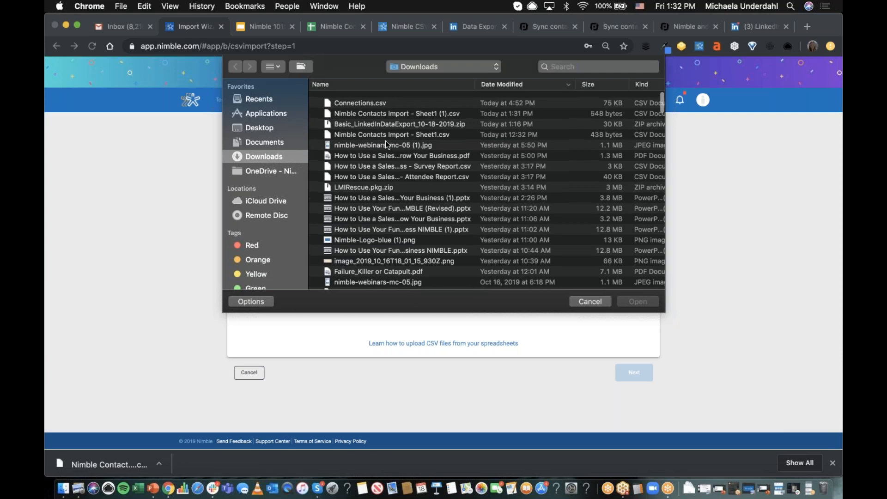
{"action": "left_click", "coordinate": [409, 108]}
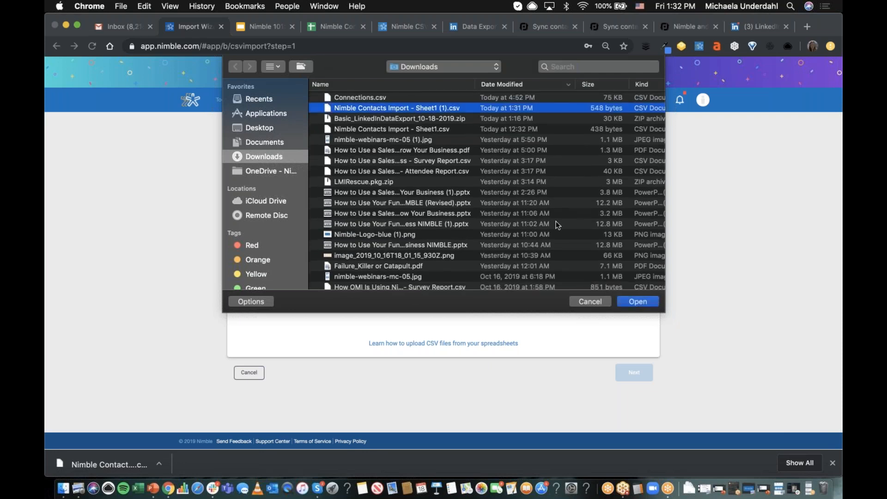
{"action": "left_click", "coordinate": [641, 303]}
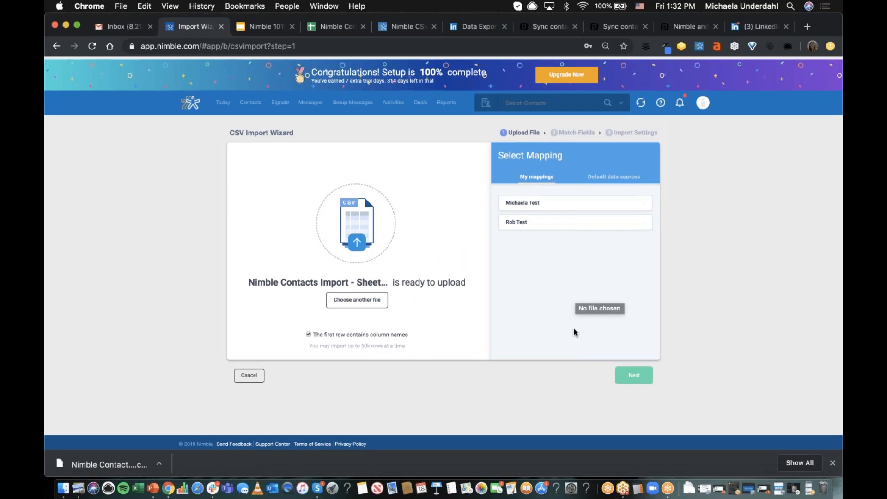
- Browse the default data source mappings and continue to the Match Fields stage without choosing one
{"action": "left_click", "coordinate": [613, 175]}
{"action": "scroll", "coordinate": [600, 254], "scroll_direction": "down", "scroll_amount": 5}
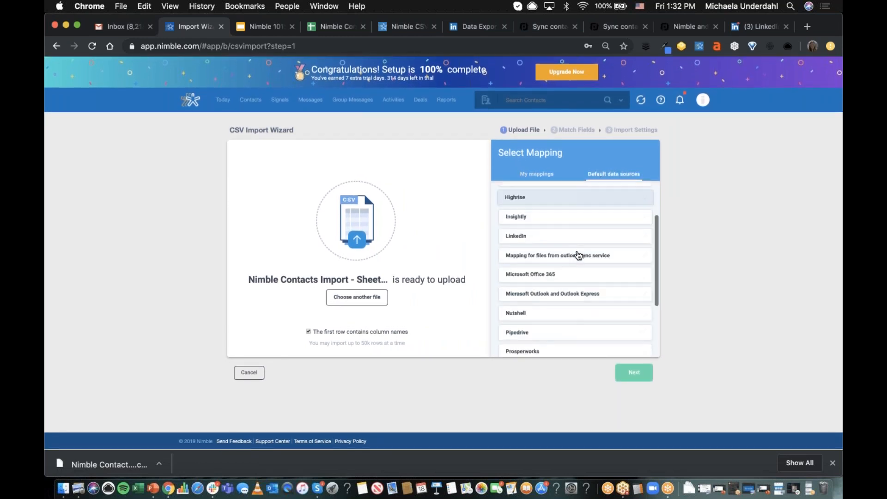
{"action": "left_click", "coordinate": [630, 374]}
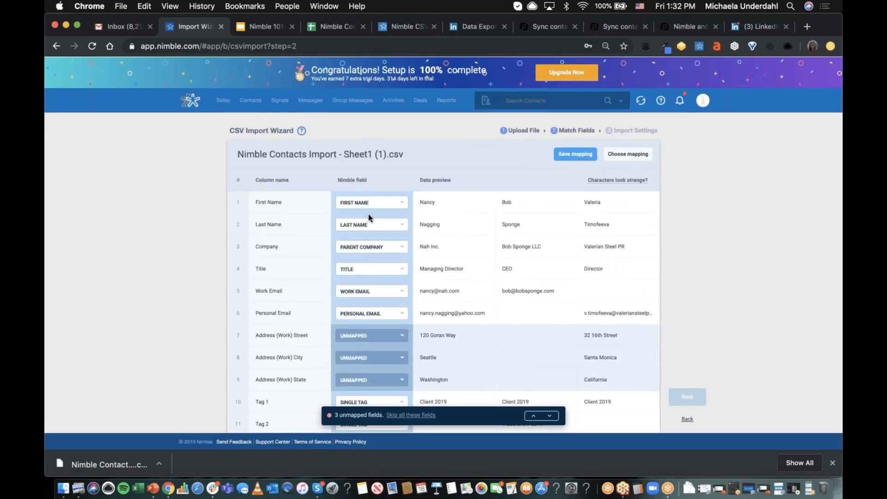
- Map the Address (Work) Street column to the Nimble field Address (Work) – Street 1
{"action": "scroll", "coordinate": [356, 212], "scroll_direction": "down", "scroll_amount": 2}
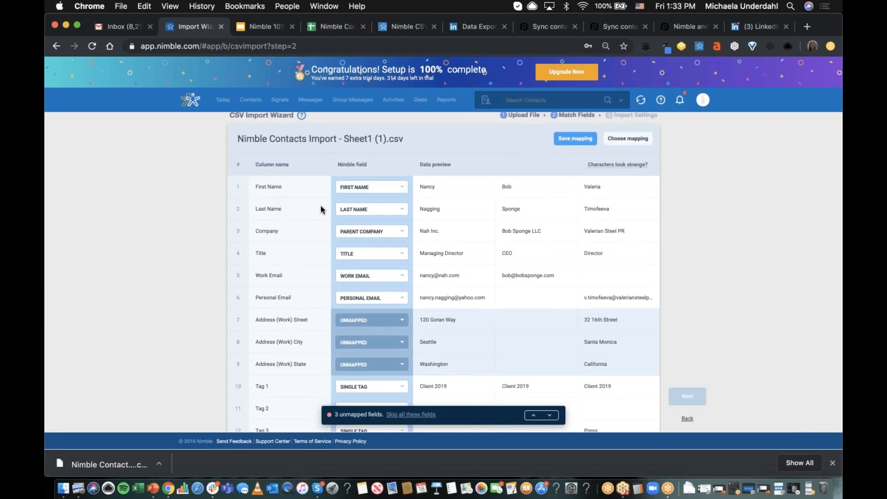
{"action": "scroll", "coordinate": [284, 213], "scroll_direction": "down", "scroll_amount": 2}
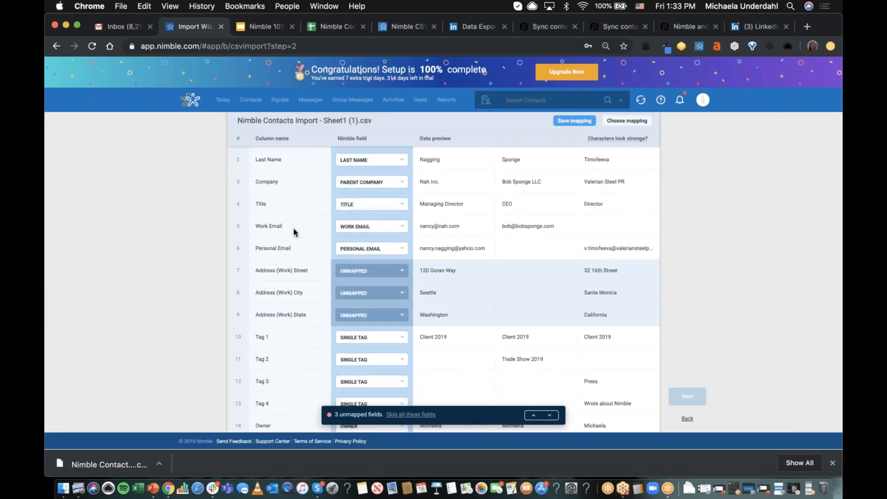
{"action": "scroll", "coordinate": [365, 253], "scroll_direction": "down", "scroll_amount": 2}
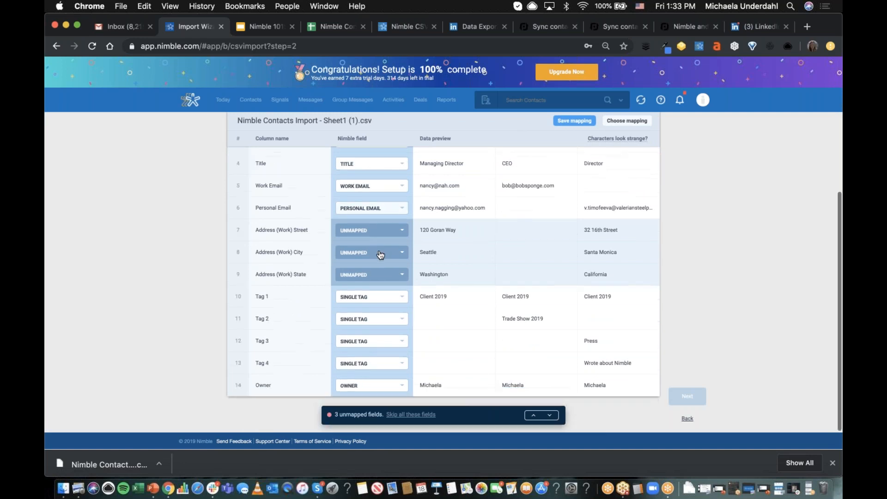
{"action": "left_click", "coordinate": [404, 236]}
{"action": "type", "text": "address"}
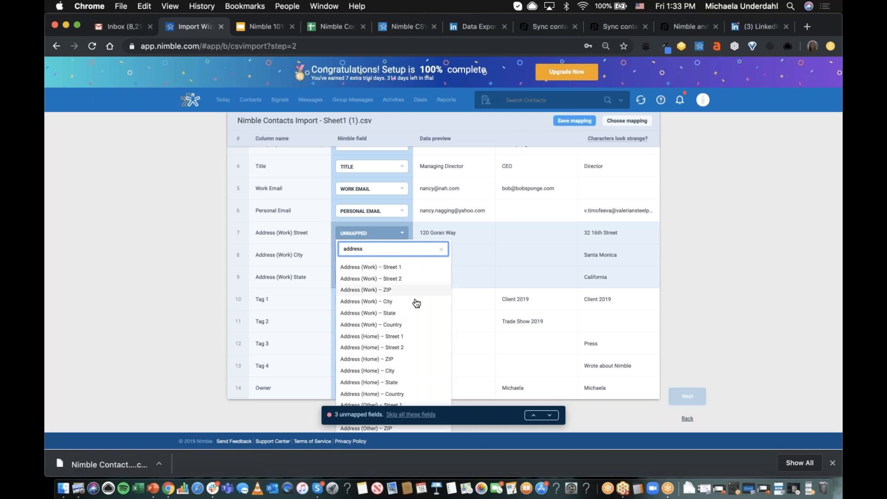
{"action": "scroll", "coordinate": [413, 273], "scroll_direction": "up", "scroll_amount": 1}
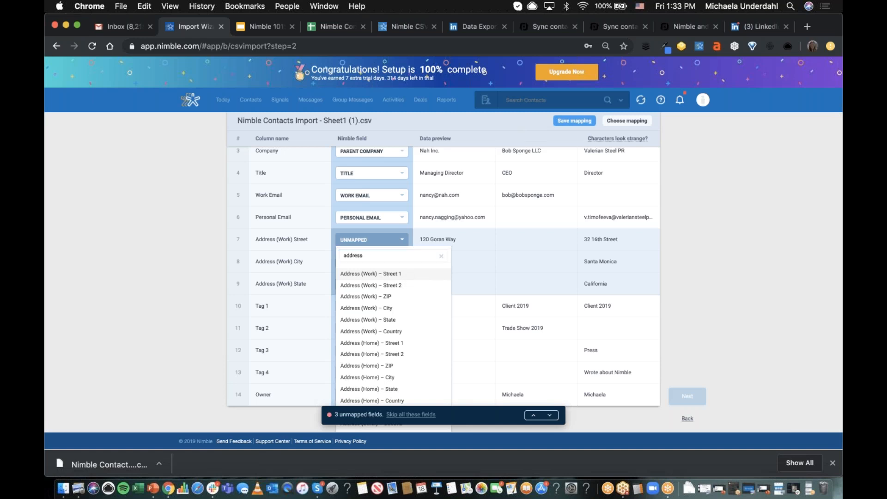
{"action": "left_click", "coordinate": [388, 278]}
- Map the Address (Work) City column to the Nimble field Address (Work) – City
{"action": "left_click", "coordinate": [365, 262]}
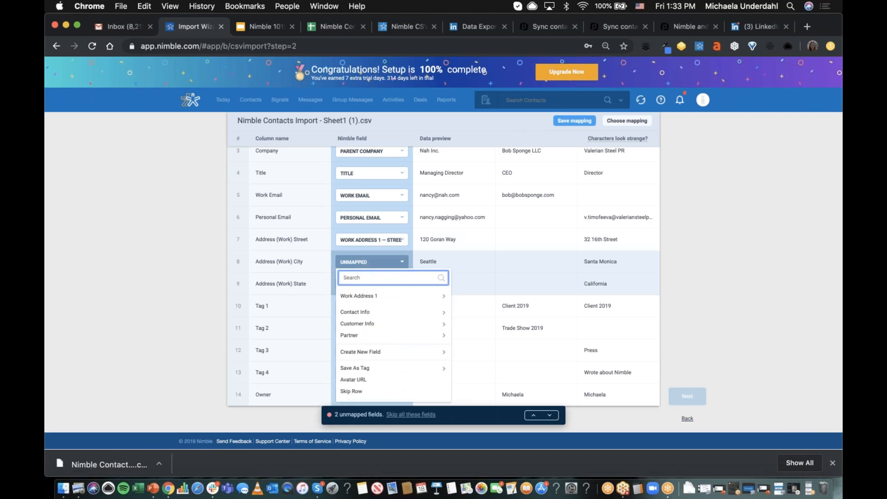
{"action": "type", "text": "address"}
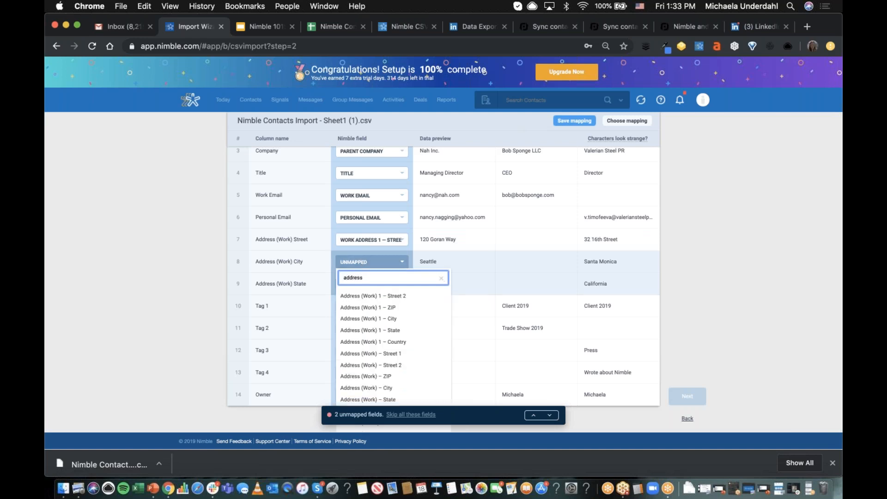
{"action": "scroll", "coordinate": [391, 355], "scroll_direction": "down", "scroll_amount": 2}
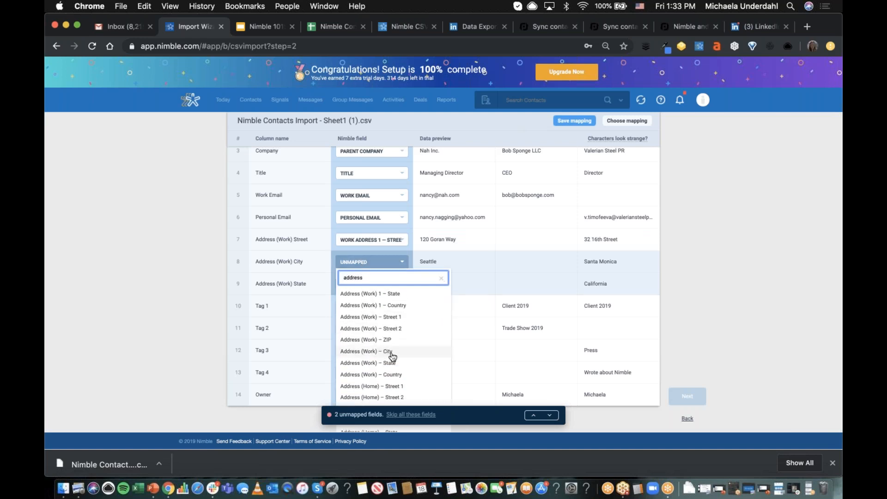
{"action": "left_click", "coordinate": [391, 353]}
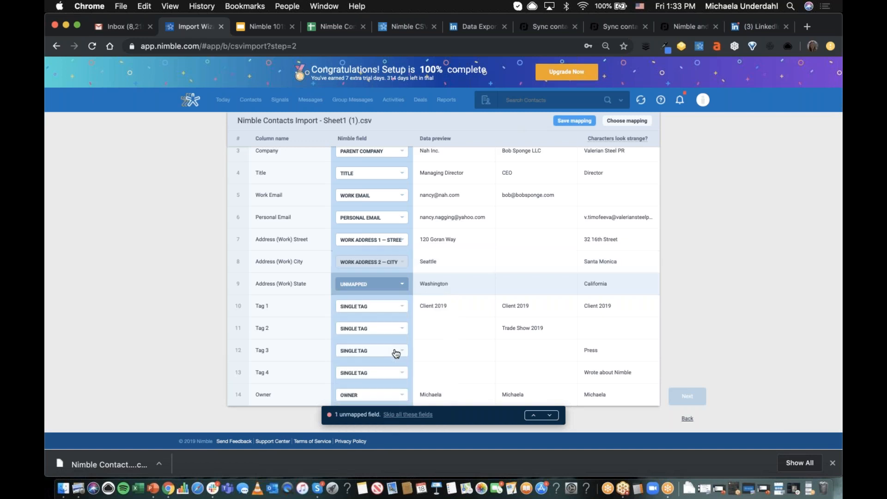
- Map the Address (Work) State column to Address (Work) 1 – State and continue to the Import Settings stage
{"action": "left_click", "coordinate": [355, 286]}
{"action": "type", "text": "state"}
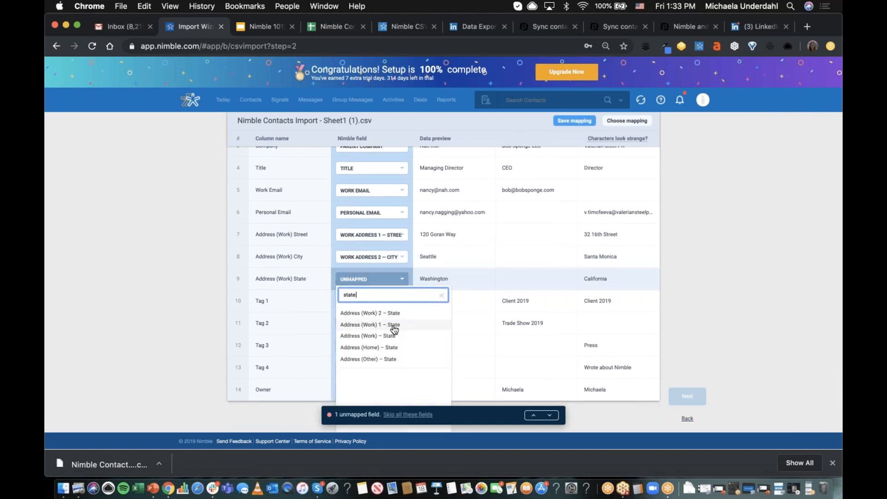
{"action": "left_click", "coordinate": [393, 326]}
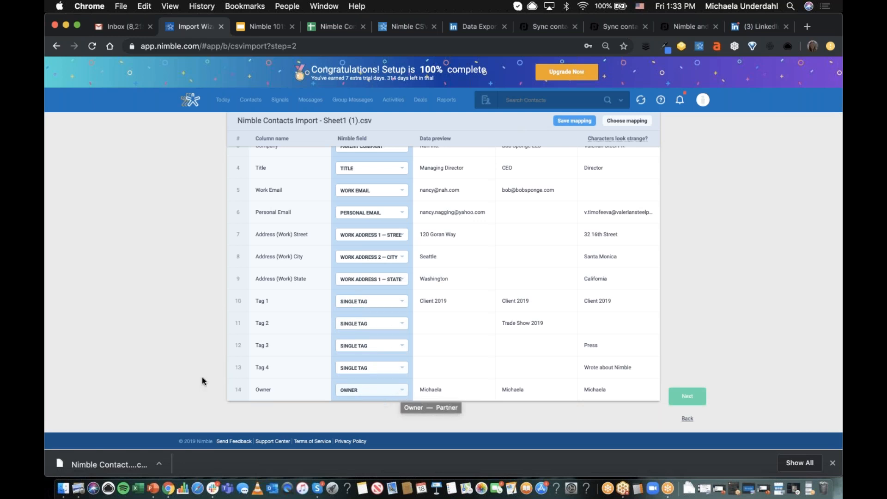
{"action": "scroll", "coordinate": [397, 385], "scroll_direction": "down", "scroll_amount": 1}
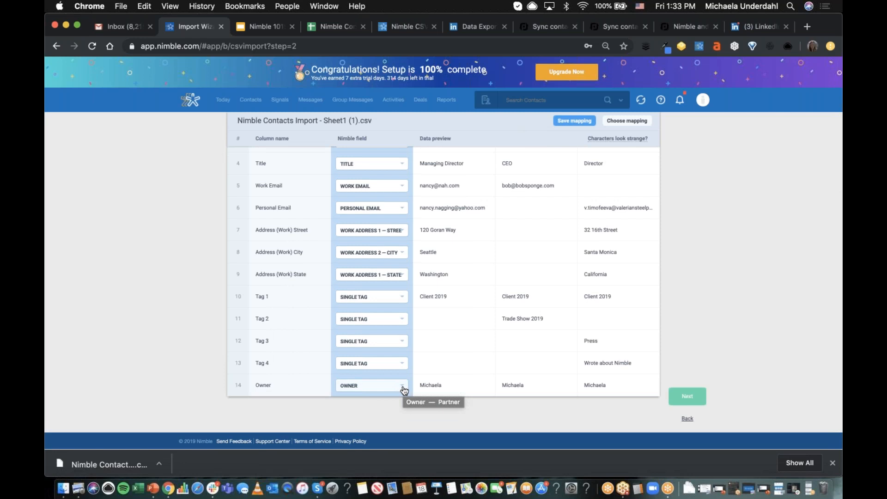
{"action": "left_click", "coordinate": [688, 397]}
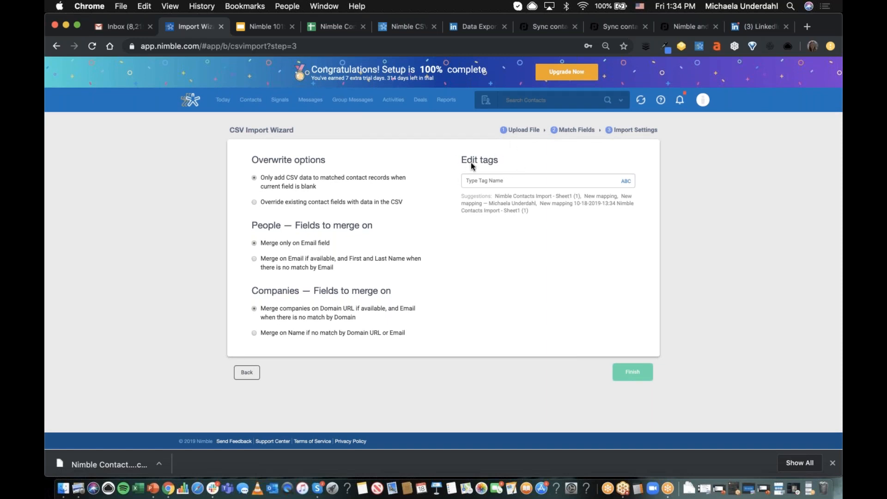
- Tag the imported contacts "Nimble Contacts TEST" and finish the import with the default overwrite and merge options
{"action": "left_click", "coordinate": [517, 180]}
{"action": "type", "text": "Nimble Contacts TEST"}
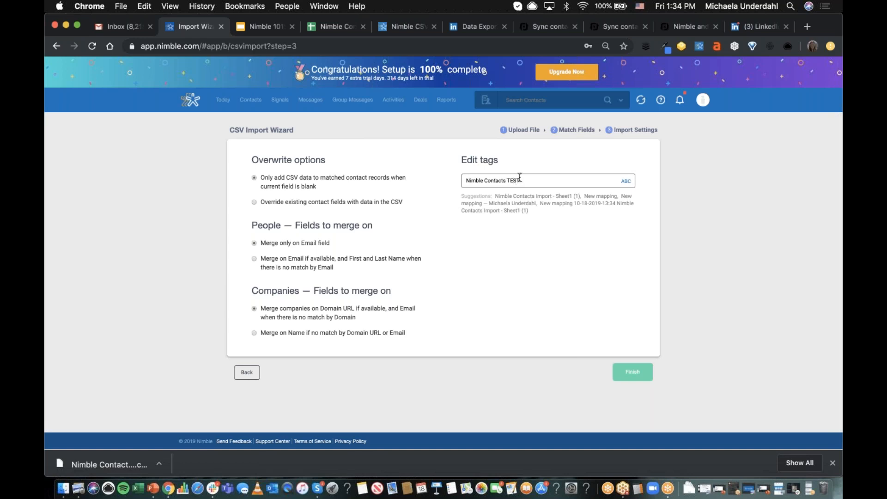
{"action": "left_click", "coordinate": [633, 373]}
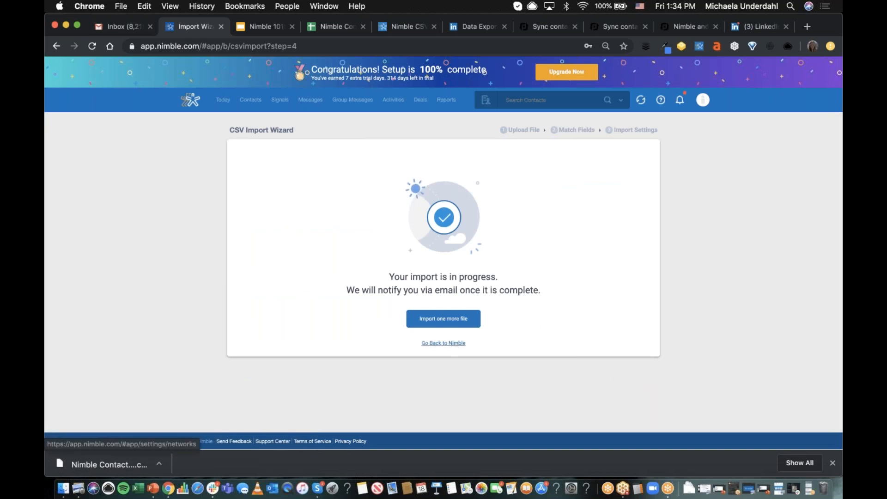
- Leave the import wizard for the contacts list and search for contacts tagged "Nimble Contacts TEST"
{"action": "left_click", "coordinate": [443, 342]}
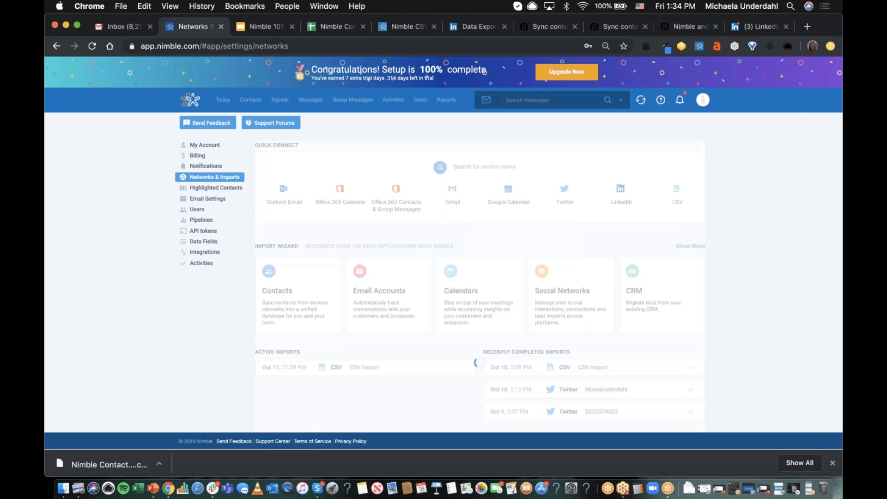
{"action": "left_click", "coordinate": [250, 100]}
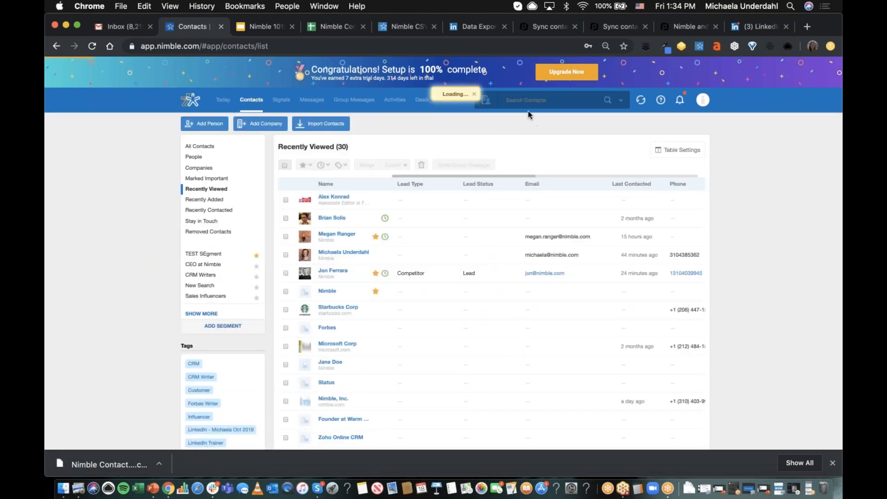
{"action": "left_click", "coordinate": [523, 101]}
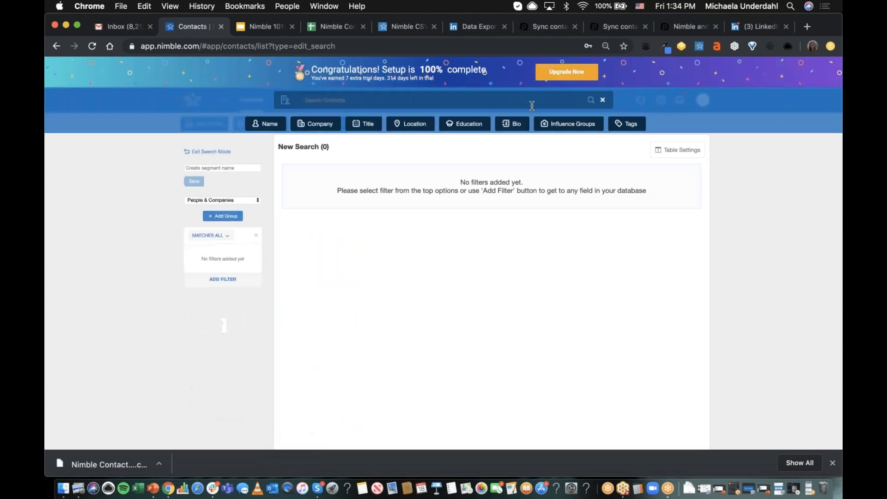
{"action": "left_click", "coordinate": [623, 125]}
{"action": "type", "text": "TEST"}
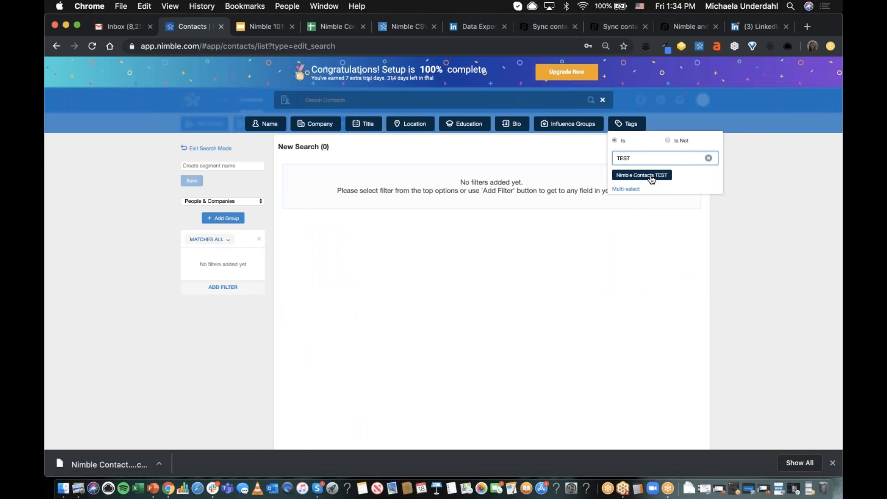
{"action": "left_click", "coordinate": [652, 175]}
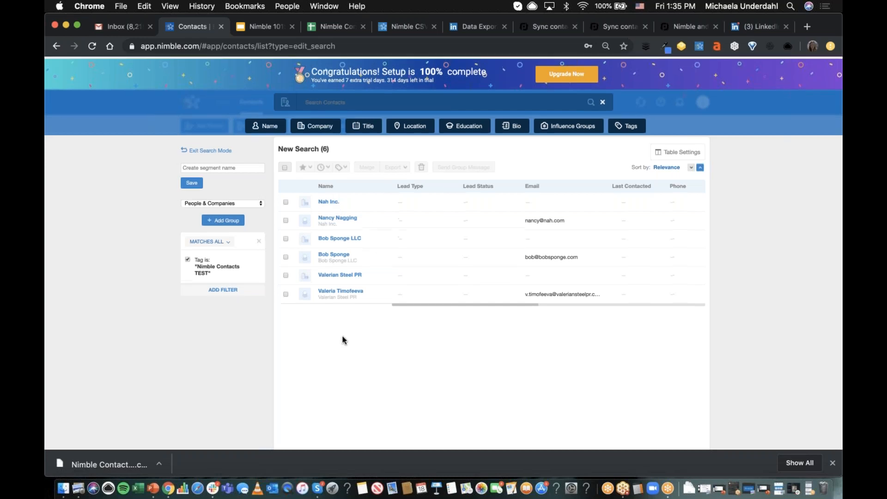
- Look over the imported people and companies in the tag search results
{"action": "scroll", "coordinate": [343, 340], "scroll_direction": "up", "scroll_amount": 1}
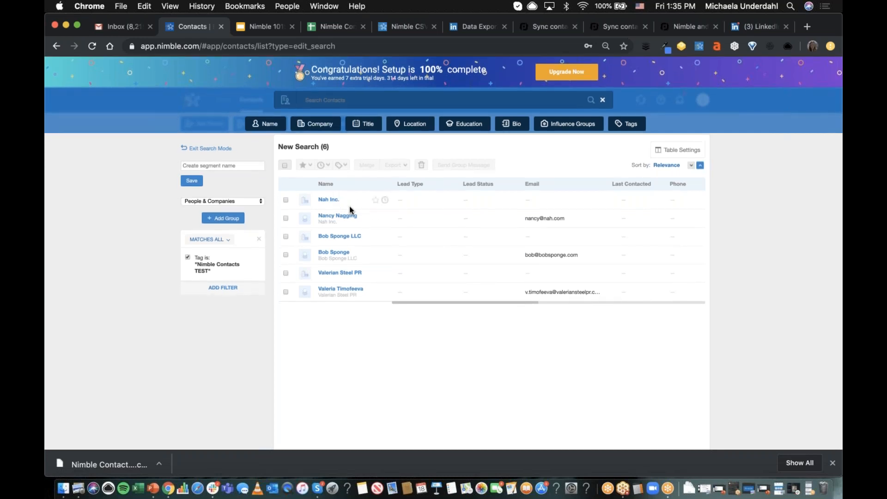
{"action": "scroll", "coordinate": [346, 376], "scroll_direction": "up", "scroll_amount": 2}
{"action": "scroll", "coordinate": [347, 378], "scroll_direction": "up", "scroll_amount": 3}
{"action": "scroll", "coordinate": [333, 305], "scroll_direction": "up", "scroll_amount": 1}
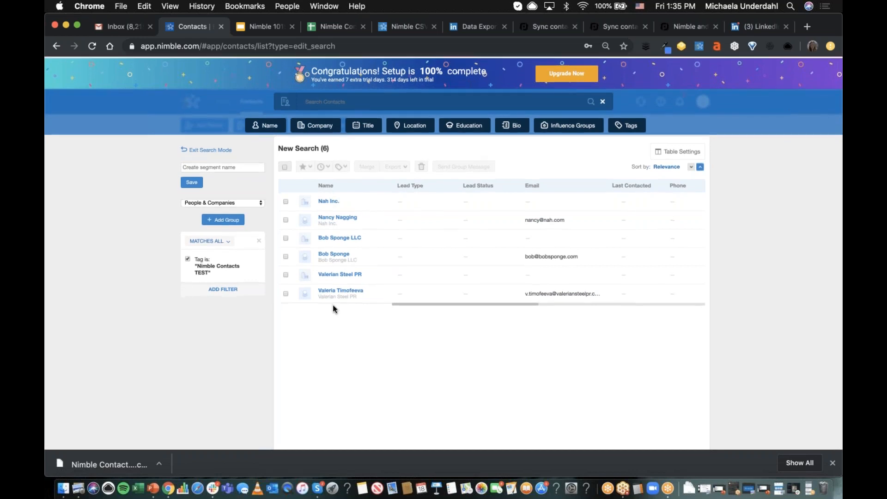
{"action": "scroll", "coordinate": [333, 305], "scroll_direction": "up", "scroll_amount": 1}
{"action": "scroll", "coordinate": [343, 415], "scroll_direction": "up", "scroll_amount": 1}
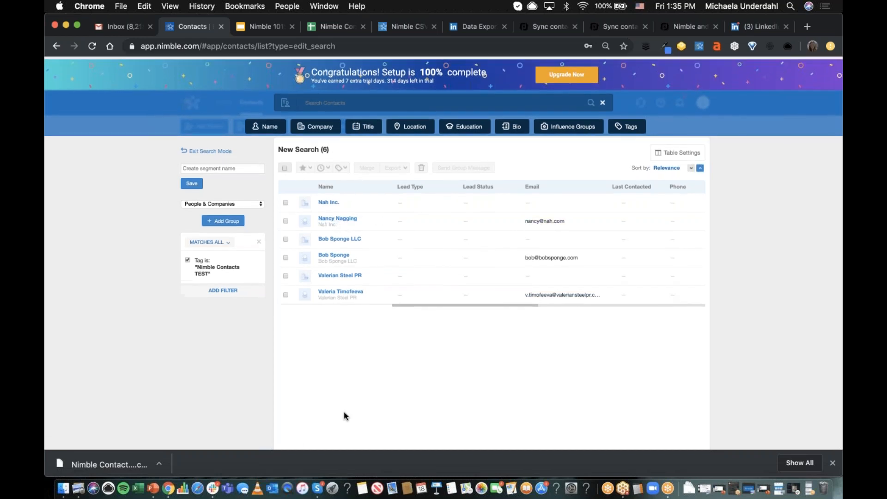
{"action": "scroll", "coordinate": [337, 286], "scroll_direction": "up", "scroll_amount": 1}
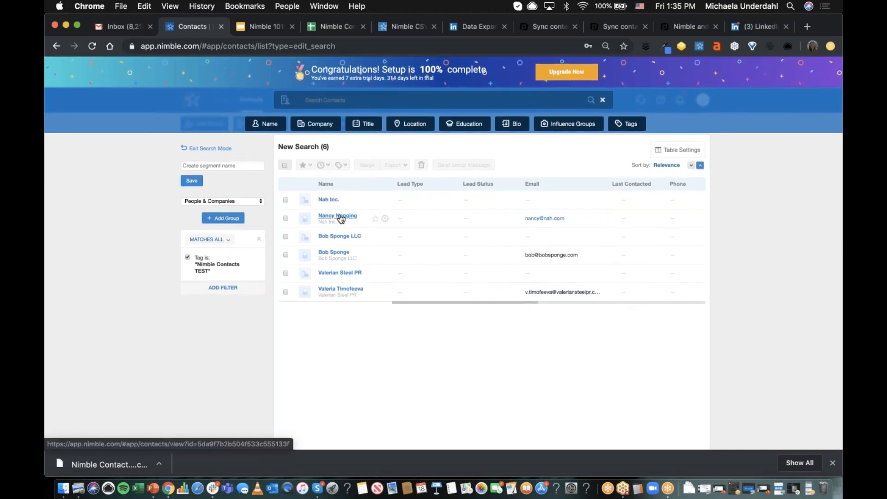
- Open the Nah Inc. managing director's record from the results and follow the company link to its employee list
{"action": "left_click", "coordinate": [338, 218]}
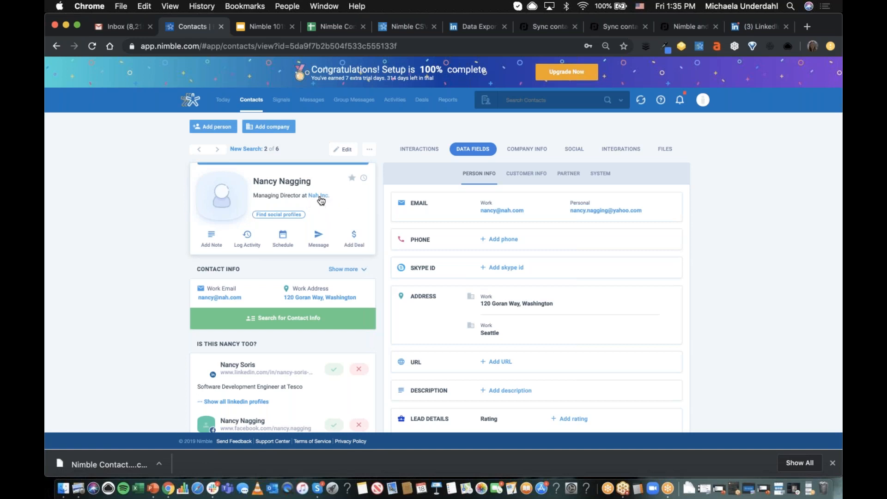
{"action": "left_click", "coordinate": [322, 196]}
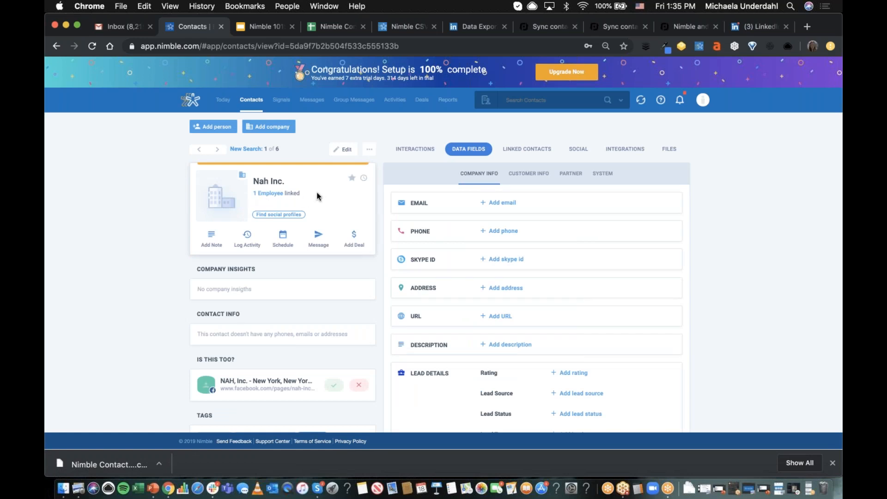
{"action": "left_click", "coordinate": [273, 194]}
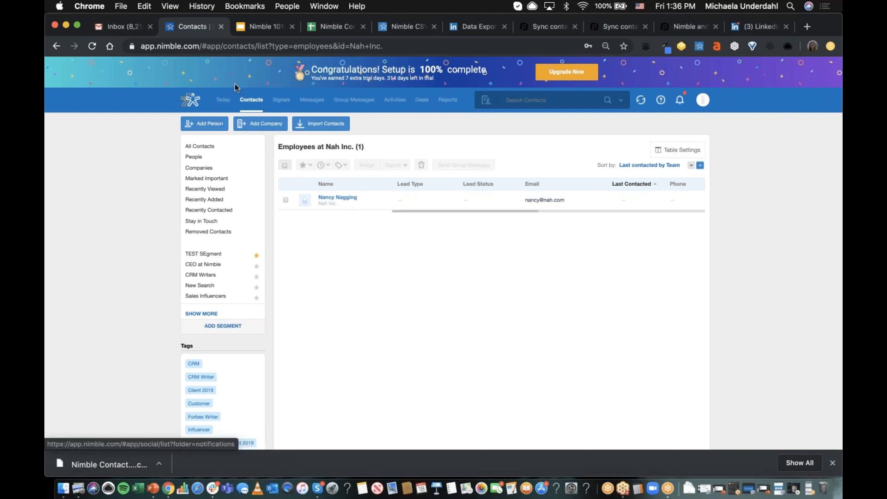
- Start a new contact search filtered by the tag "Nimble Contacts TEST" and open the record of the person at Nah Inc
{"action": "left_click", "coordinate": [261, 100]}
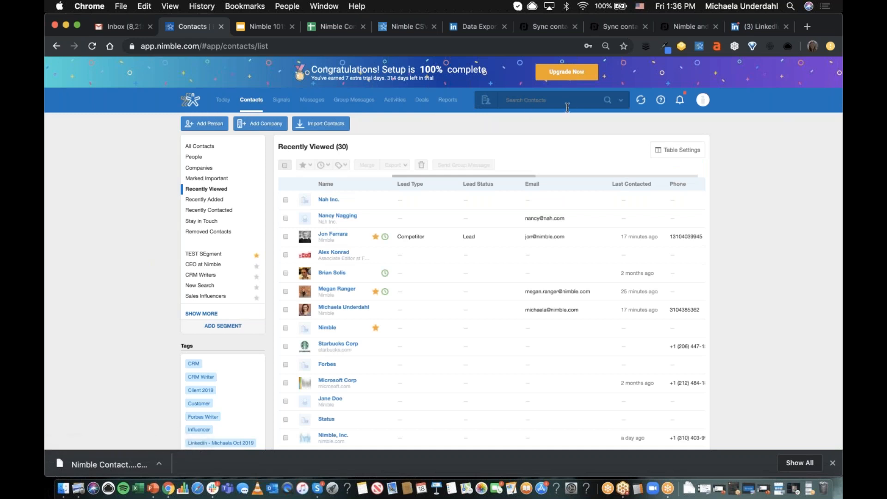
{"action": "left_click", "coordinate": [540, 103]}
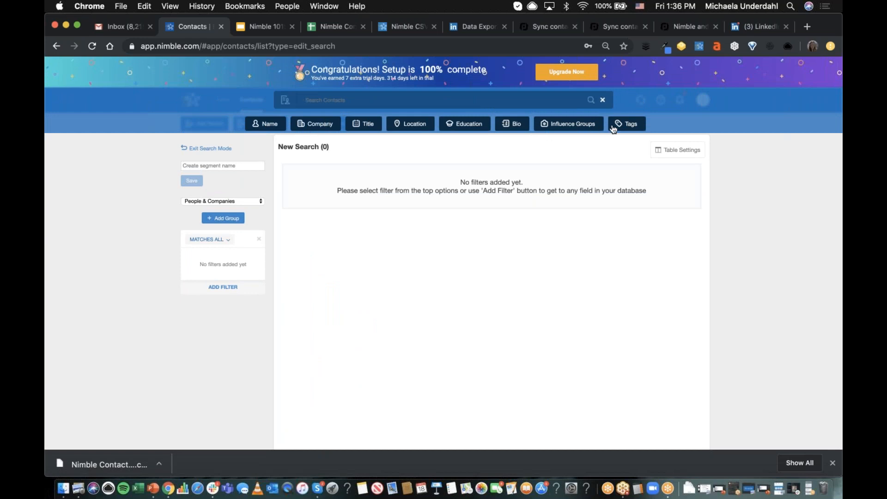
{"action": "left_click", "coordinate": [217, 291]}
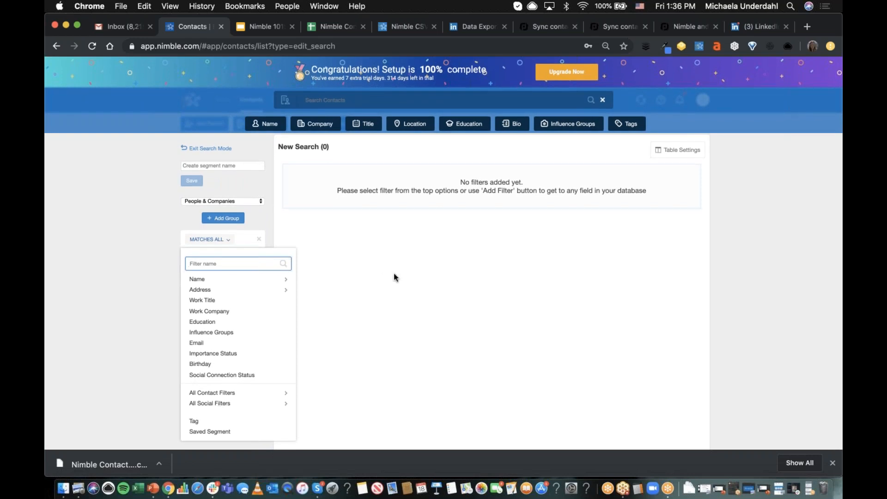
{"action": "left_click", "coordinate": [437, 265]}
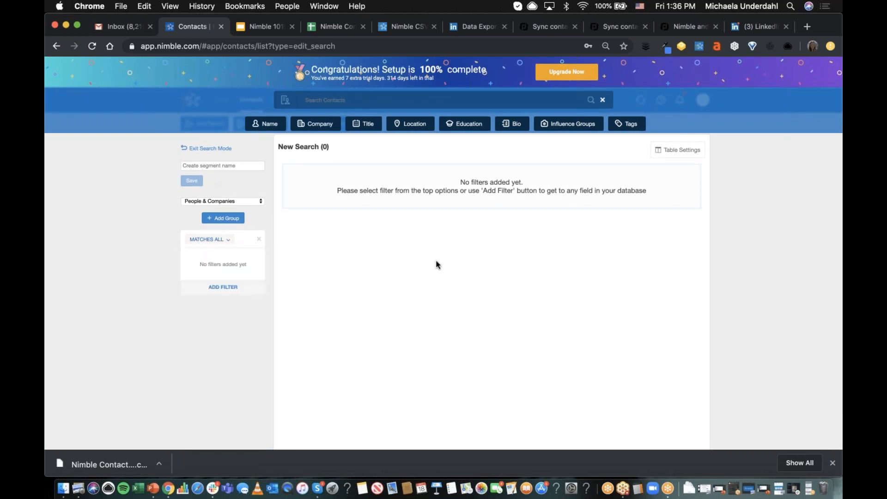
{"action": "left_click", "coordinate": [631, 125]}
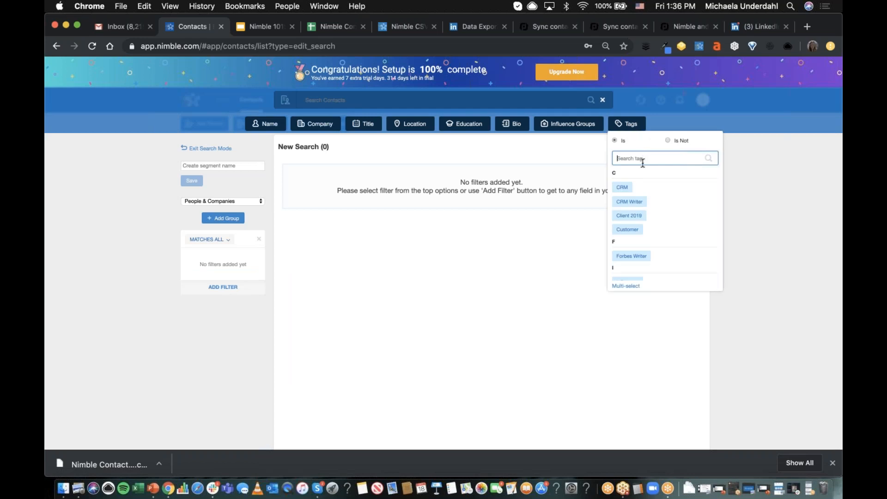
{"action": "scroll", "coordinate": [650, 237], "scroll_direction": "down", "scroll_amount": 4}
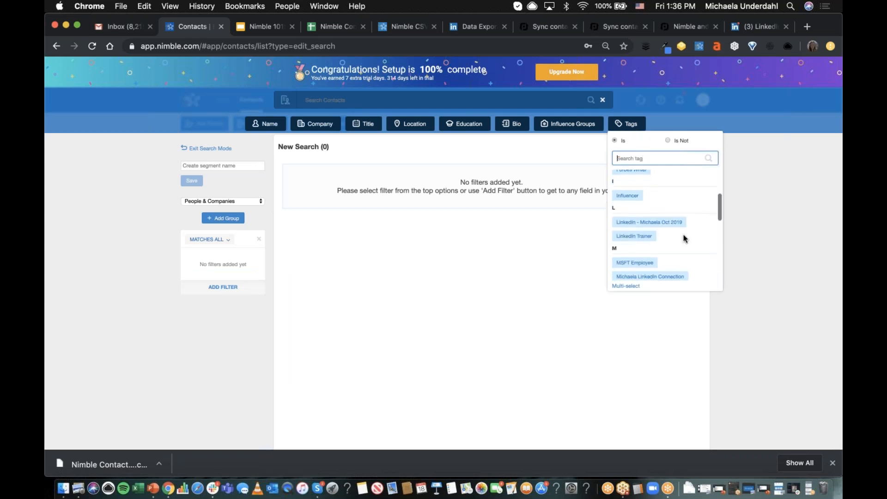
{"action": "scroll", "coordinate": [684, 238], "scroll_direction": "down", "scroll_amount": 2}
{"action": "left_click", "coordinate": [658, 272]}
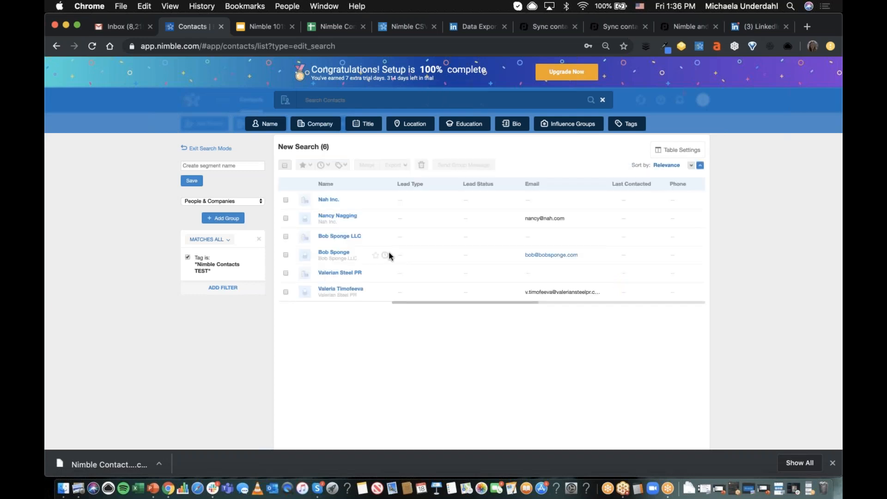
{"action": "left_click", "coordinate": [337, 215]}
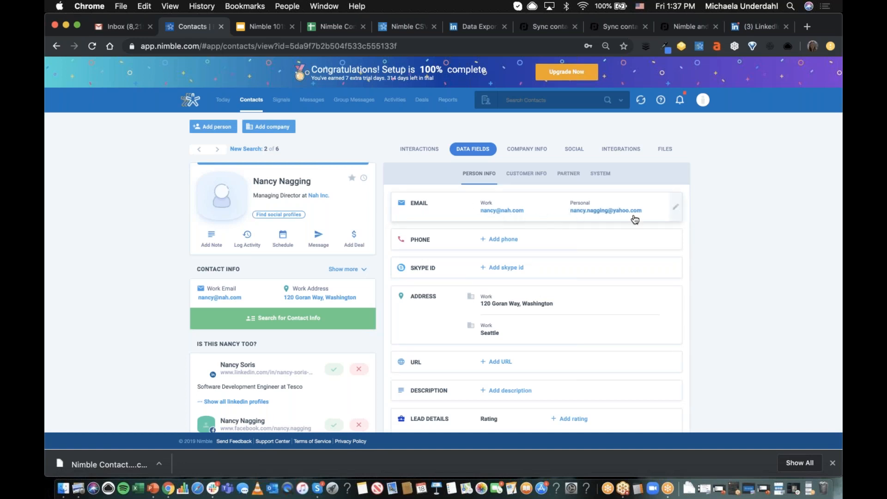
- Review the Nah Inc. managing director's personal data fields and tags, then show the Partner fields
{"action": "scroll", "coordinate": [726, 245], "scroll_direction": "down", "scroll_amount": 2}
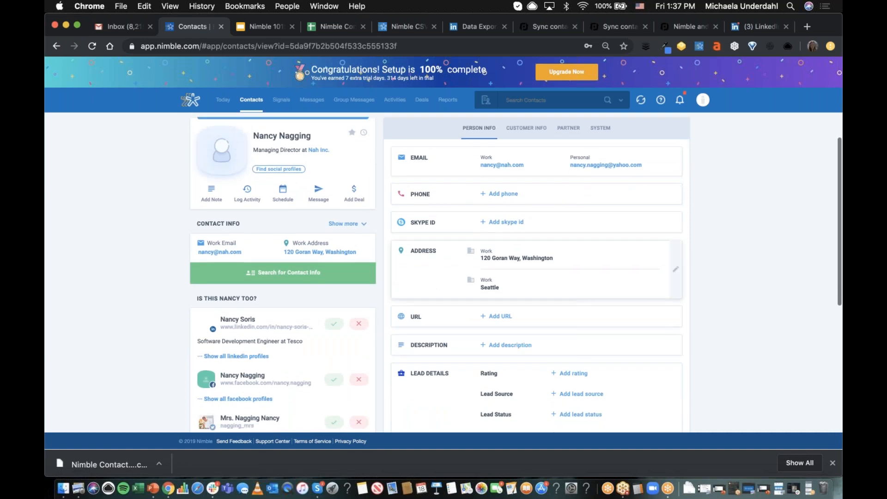
{"action": "scroll", "coordinate": [551, 281], "scroll_direction": "down", "scroll_amount": 4}
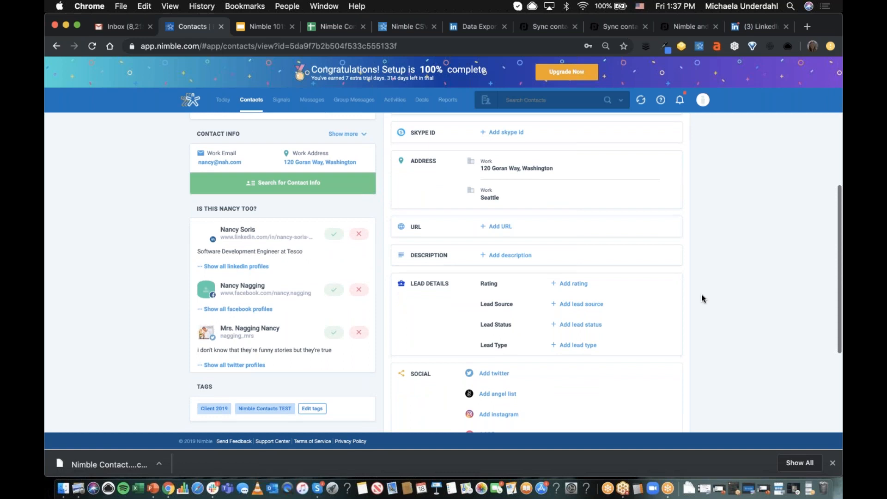
{"action": "scroll", "coordinate": [701, 294], "scroll_direction": "down", "scroll_amount": 6}
{"action": "scroll", "coordinate": [701, 294], "scroll_direction": "up", "scroll_amount": 1}
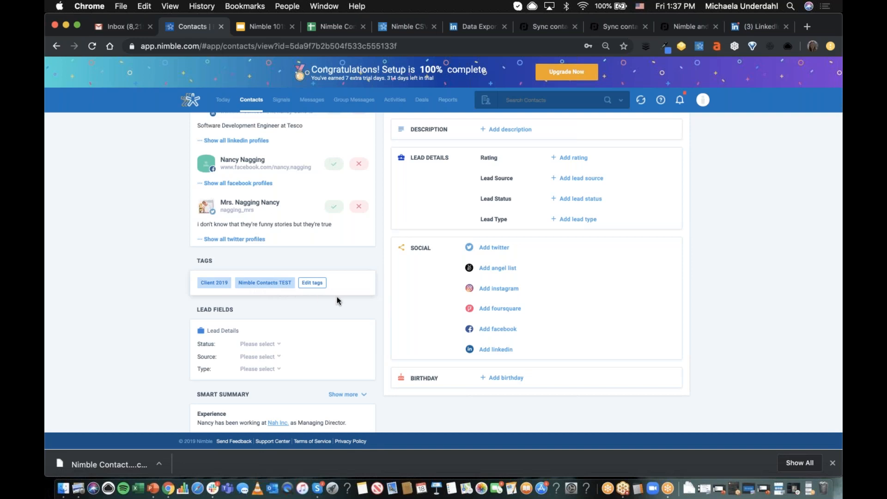
{"action": "scroll", "coordinate": [340, 298], "scroll_direction": "up", "scroll_amount": 10}
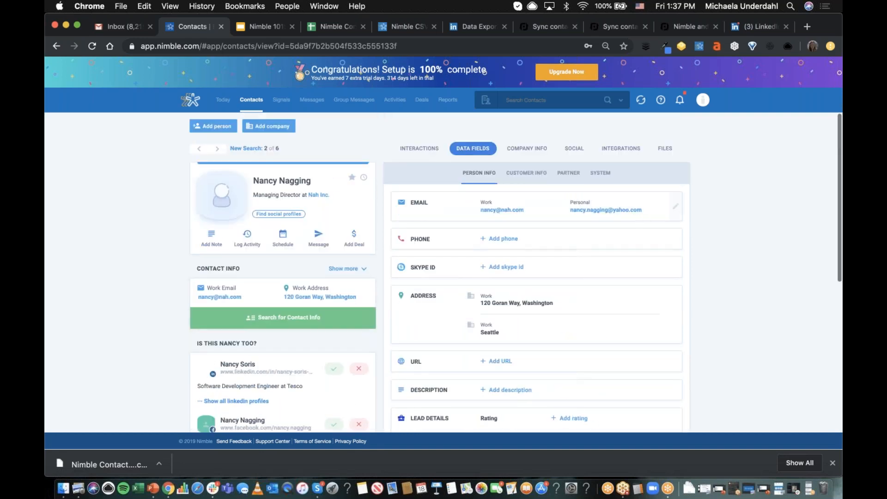
{"action": "left_click", "coordinate": [569, 173]}
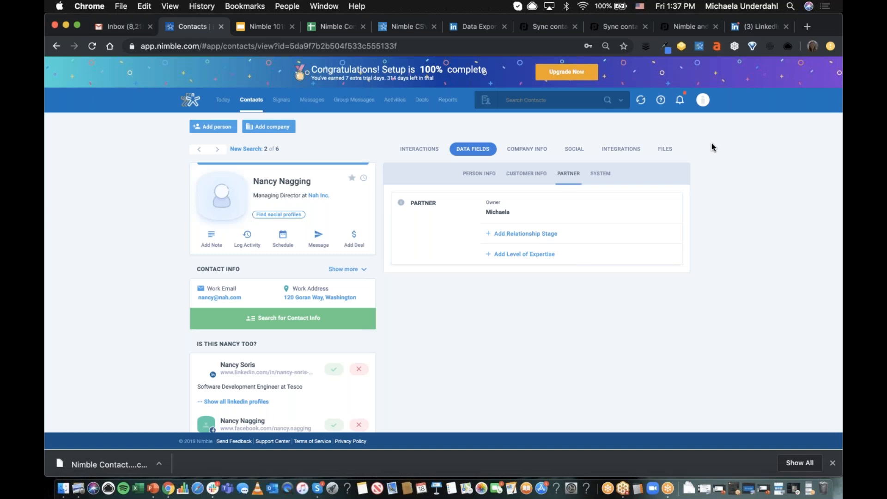
- Go to Networks & Imports and find the default Google account among the connected email accounts
{"action": "left_click", "coordinate": [702, 99]}
{"action": "left_click", "coordinate": [703, 178]}
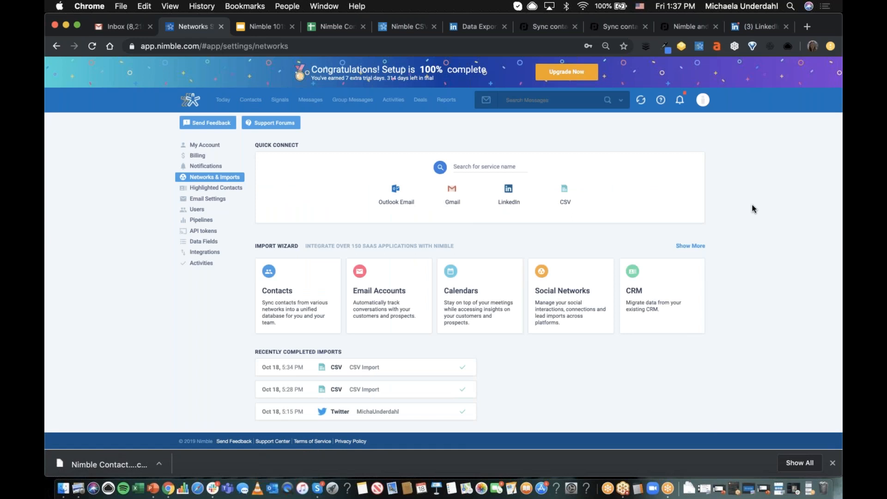
{"action": "scroll", "coordinate": [751, 208], "scroll_direction": "down", "scroll_amount": 10}
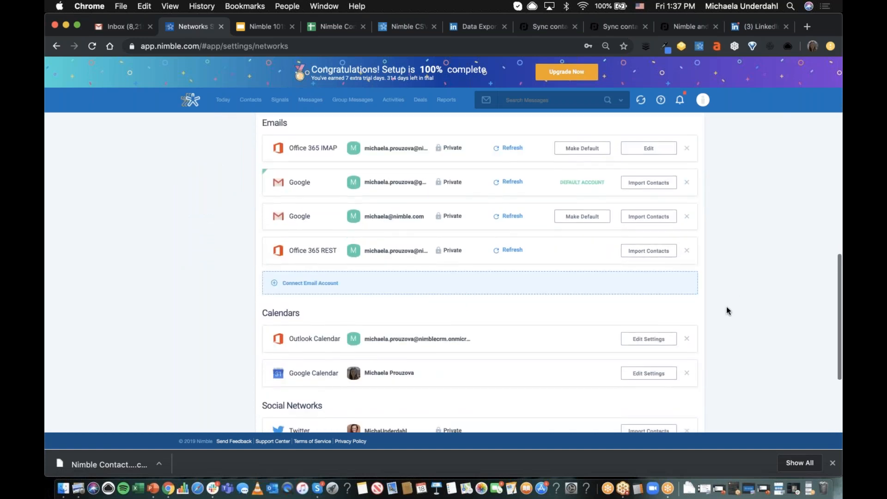
{"action": "scroll", "coordinate": [727, 309], "scroll_direction": "up", "scroll_amount": 1}
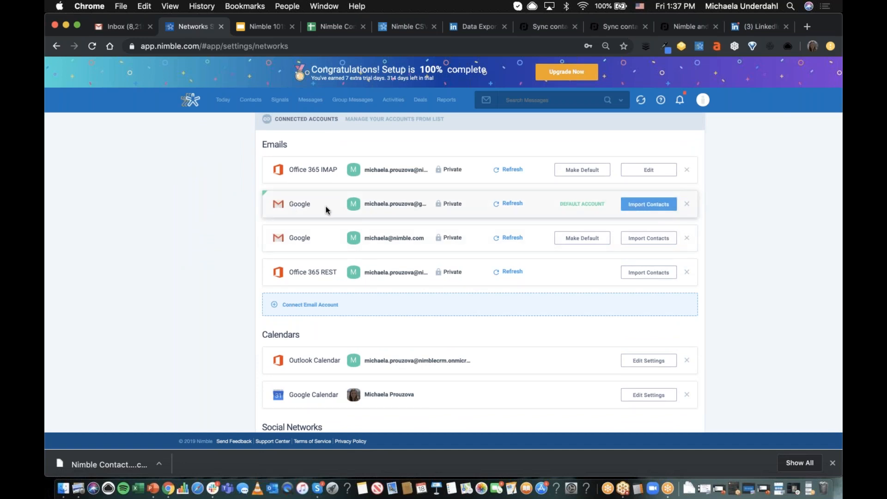
- Open the contact import options for the default Google account, start adding tags, and cancel the import
{"action": "left_click", "coordinate": [653, 205]}
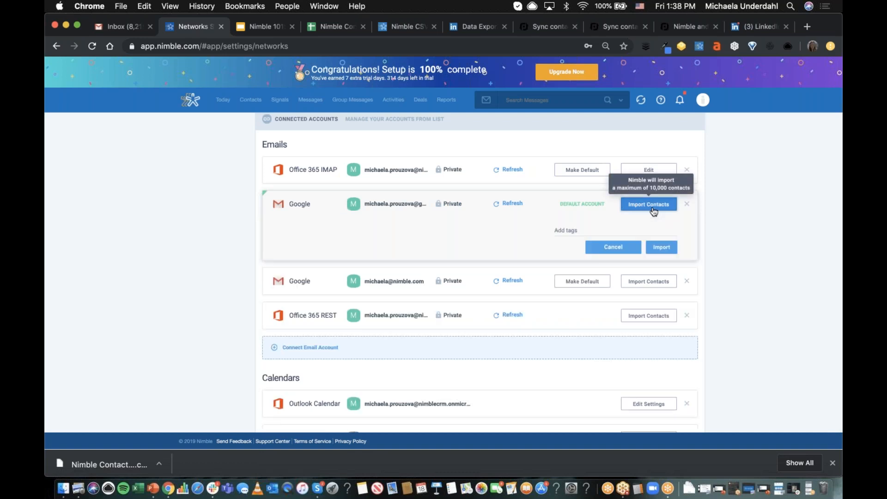
{"action": "left_click", "coordinate": [573, 229]}
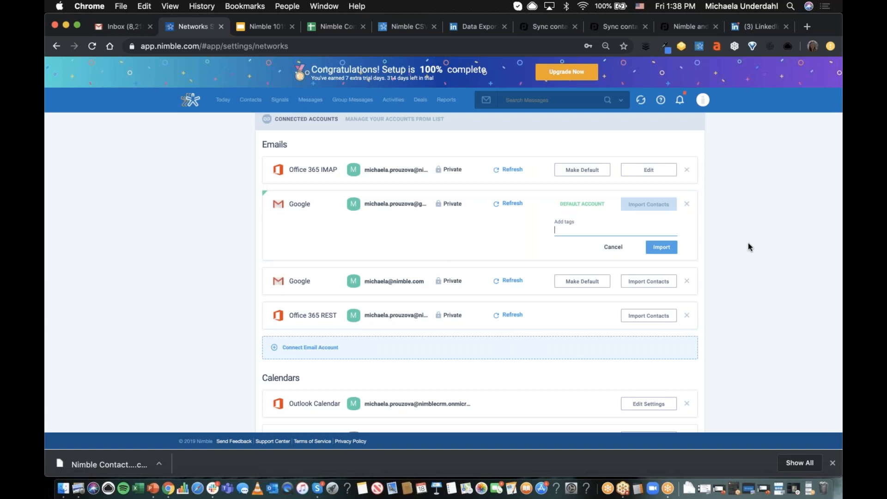
{"action": "left_click", "coordinate": [613, 246]}
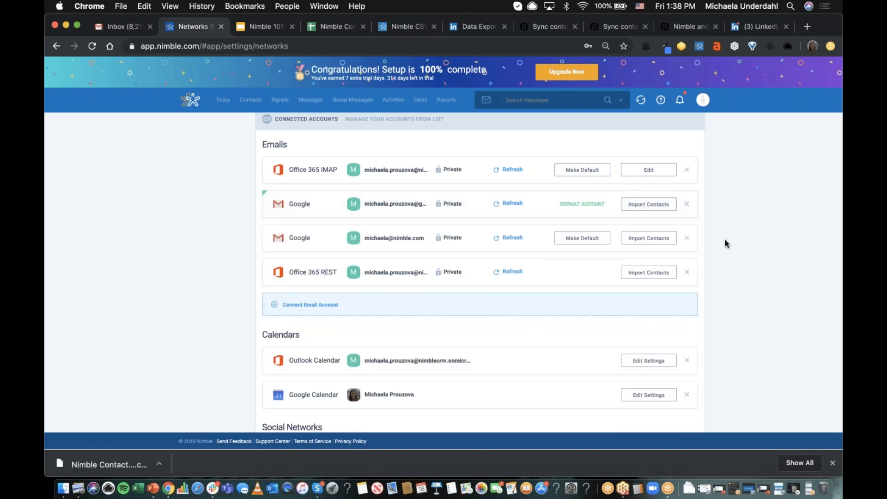
- Open the contact import options for the Office 365 REST account, choose the All contact group, and cancel the import
{"action": "scroll", "coordinate": [725, 241], "scroll_direction": "down", "scroll_amount": 1}
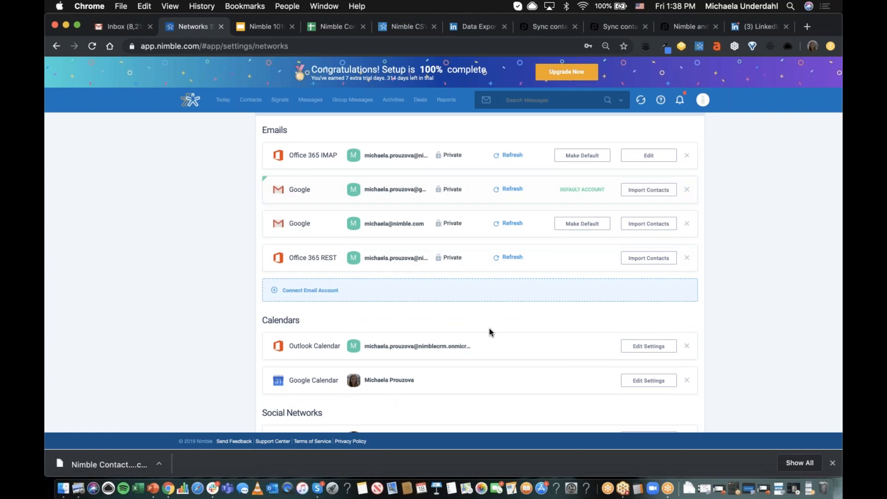
{"action": "scroll", "coordinate": [489, 331], "scroll_direction": "down", "scroll_amount": 1}
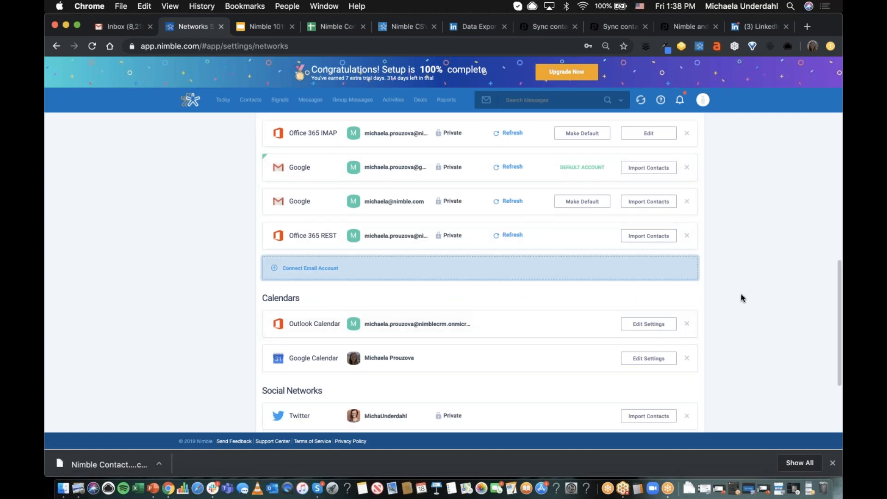
{"action": "scroll", "coordinate": [742, 298], "scroll_direction": "up", "scroll_amount": 3}
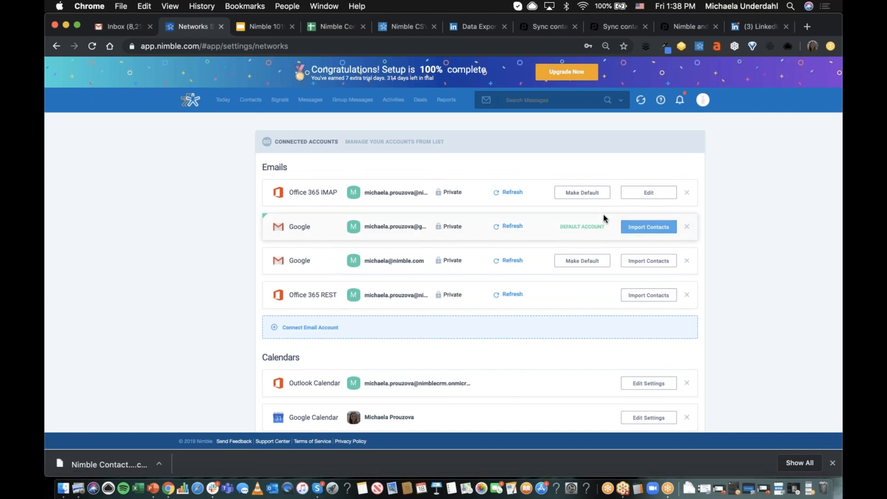
{"action": "left_click", "coordinate": [652, 300]}
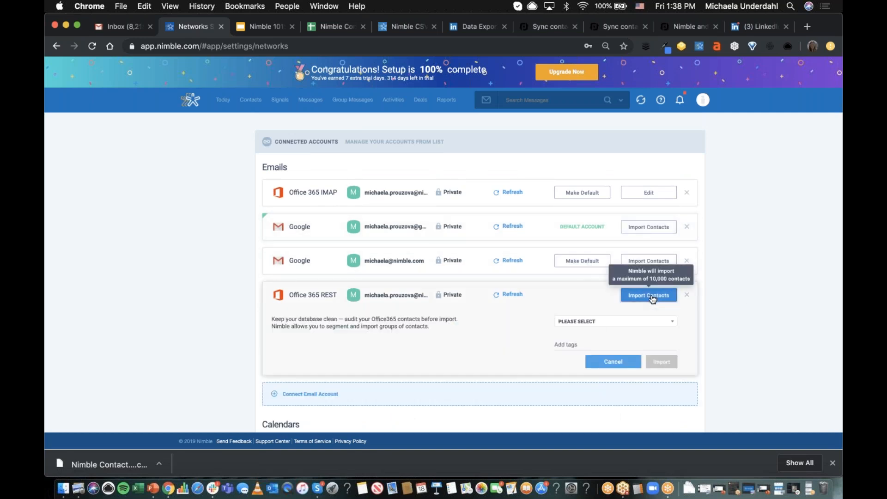
{"action": "left_click", "coordinate": [607, 323]}
{"action": "left_click", "coordinate": [607, 325]}
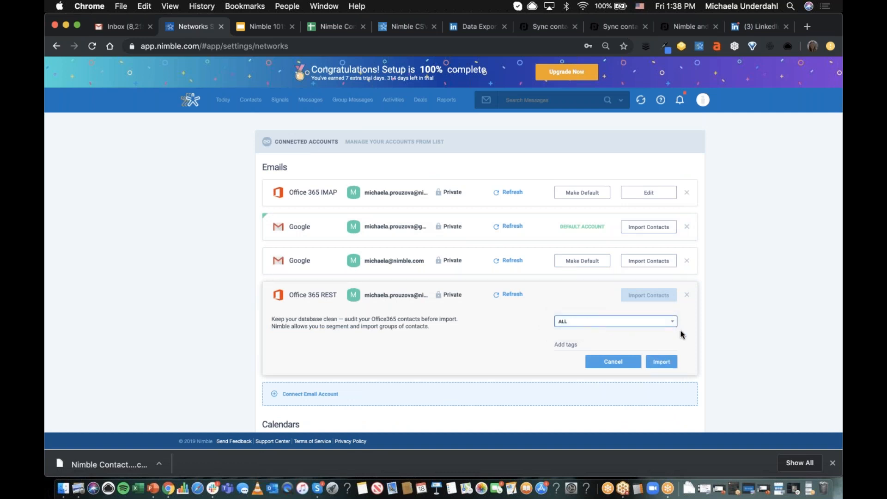
{"action": "scroll", "coordinate": [683, 334], "scroll_direction": "down", "scroll_amount": 1}
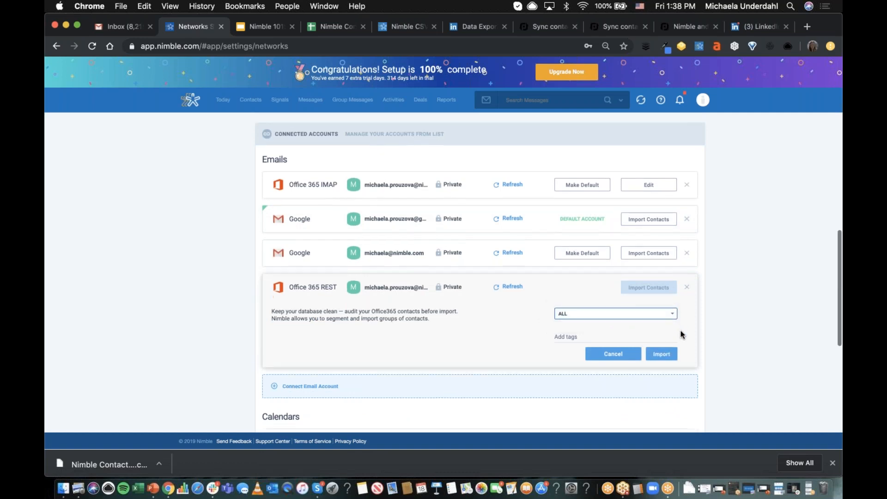
{"action": "scroll", "coordinate": [522, 319], "scroll_direction": "down", "scroll_amount": 2}
{"action": "left_click", "coordinate": [597, 298]}
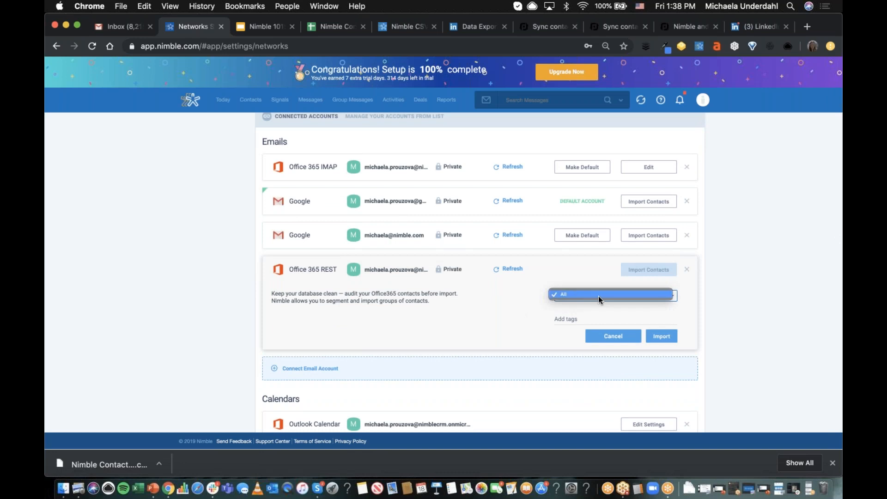
{"action": "left_click", "coordinate": [621, 295]}
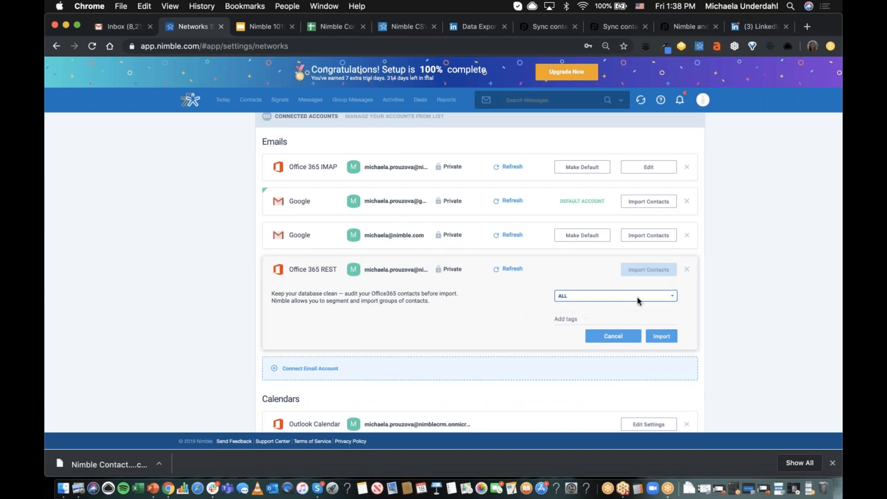
{"action": "left_click", "coordinate": [636, 300]}
{"action": "left_click", "coordinate": [644, 296]}
{"action": "left_click", "coordinate": [574, 319]}
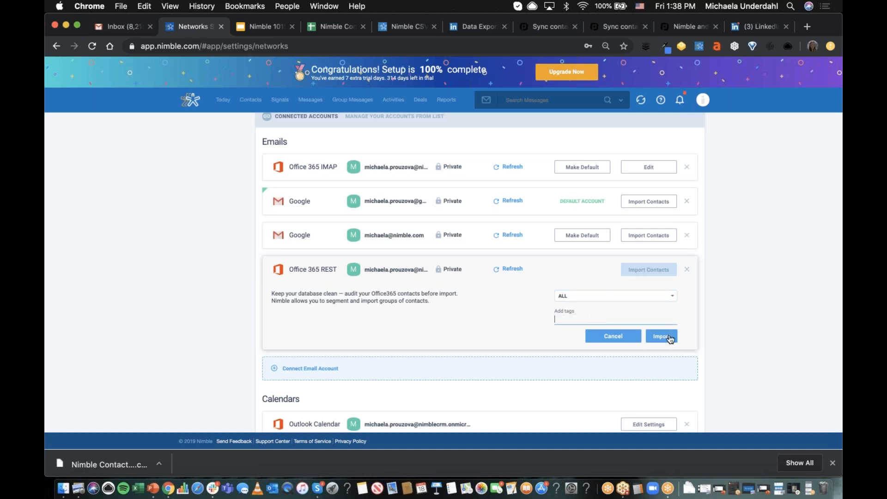
{"action": "left_click", "coordinate": [610, 340]}
{"action": "scroll", "coordinate": [480, 272], "scroll_direction": "up", "scroll_amount": 8}
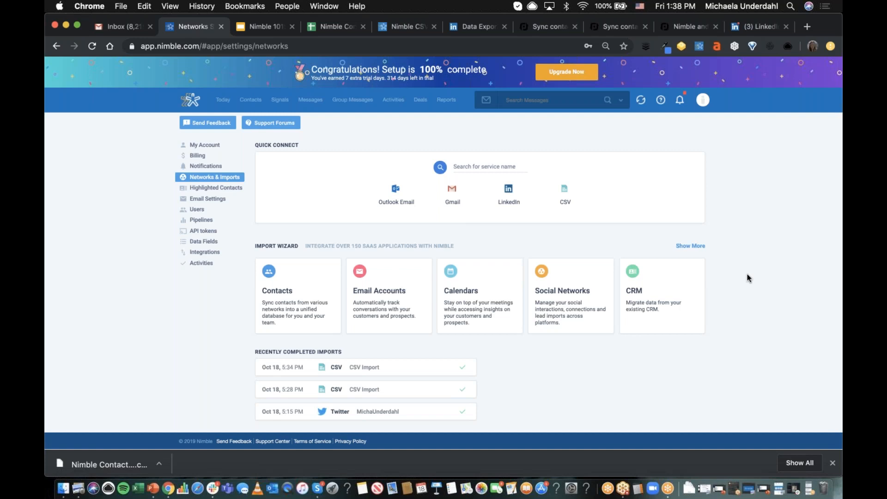
{"action": "left_click", "coordinate": [695, 289]}
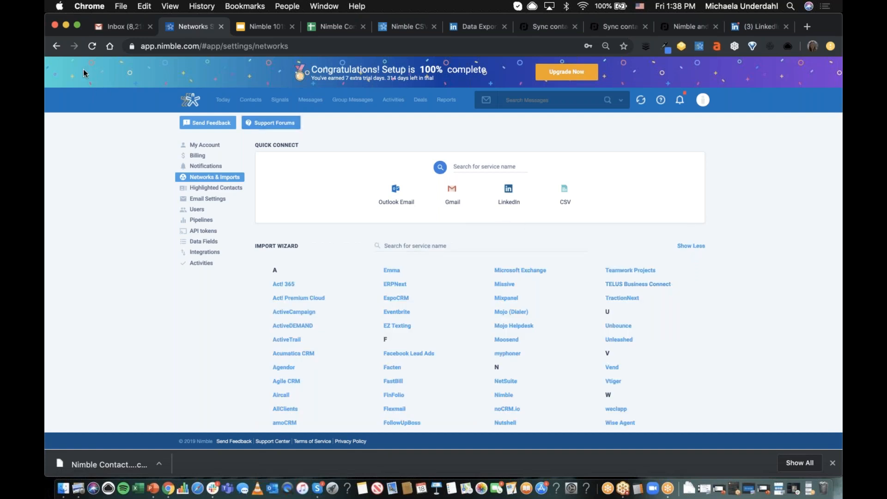
{"action": "left_click", "coordinate": [56, 46]}
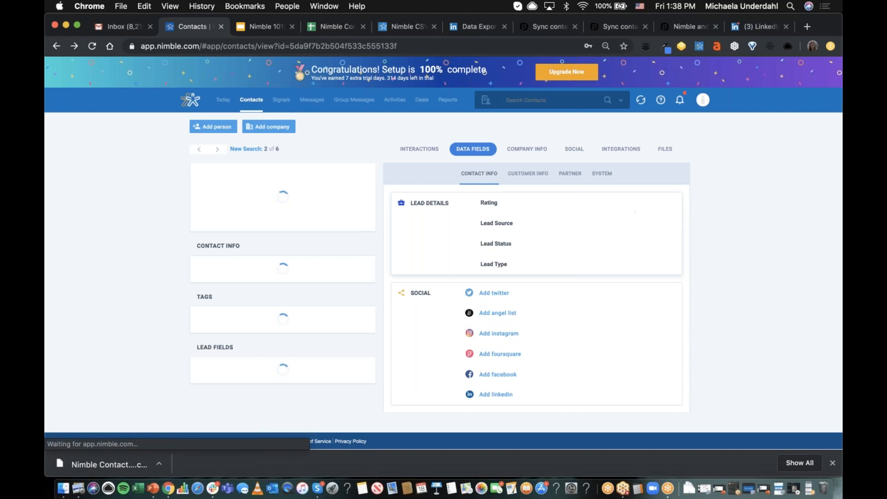
{"action": "left_click", "coordinate": [703, 100]}
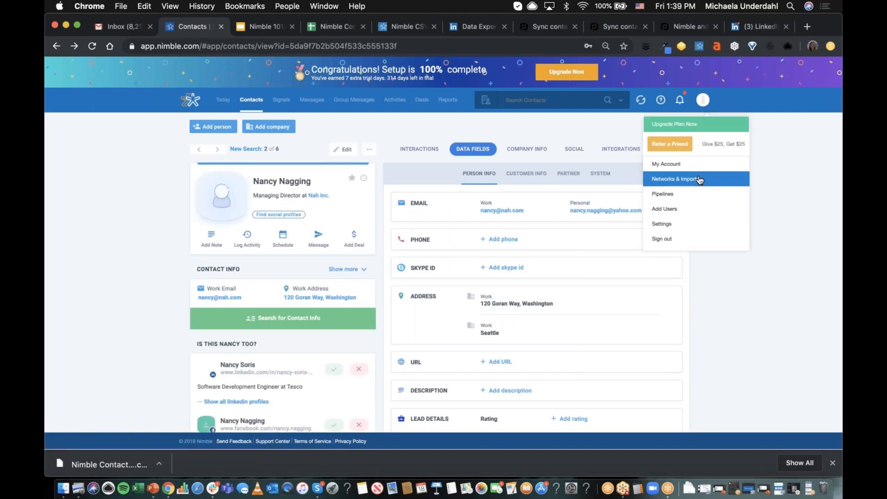
{"action": "left_click", "coordinate": [696, 177]}
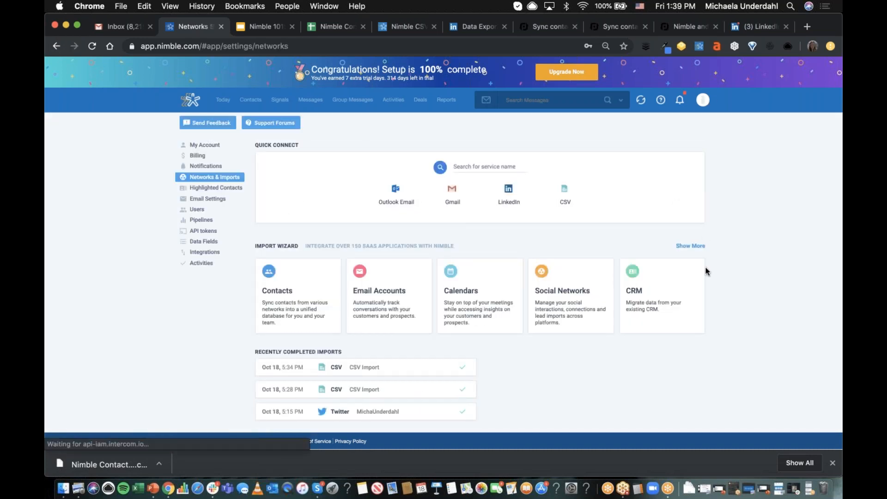
- Open the Contacts category of the Import Wizard and look over the services available as contact sources
{"action": "left_click", "coordinate": [320, 311]}
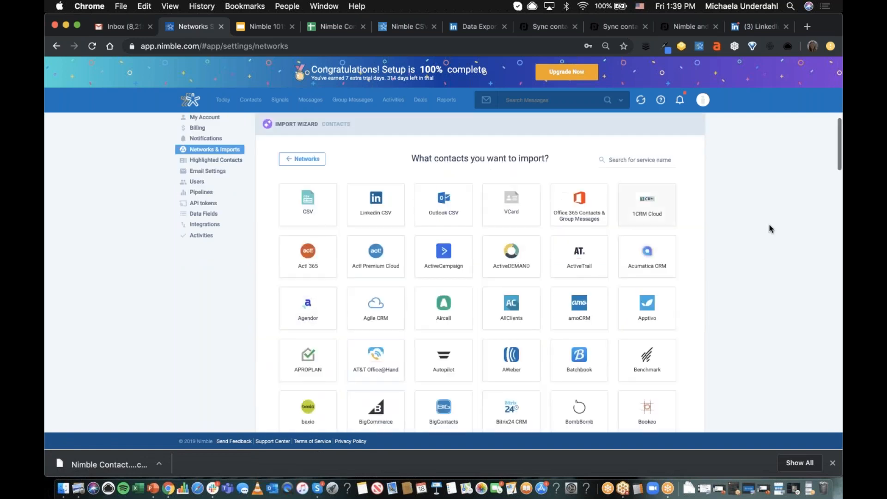
{"action": "scroll", "coordinate": [770, 228], "scroll_direction": "up", "scroll_amount": 2}
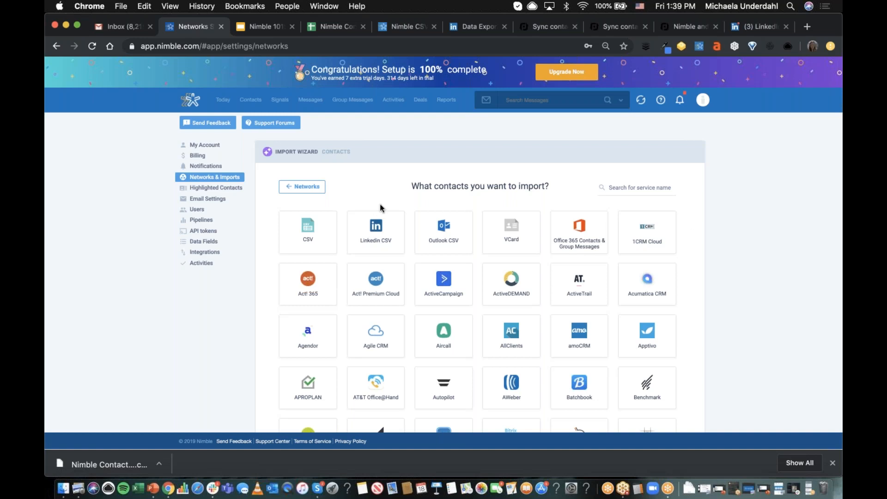
{"action": "scroll", "coordinate": [637, 187], "scroll_direction": "down", "scroll_amount": 7}
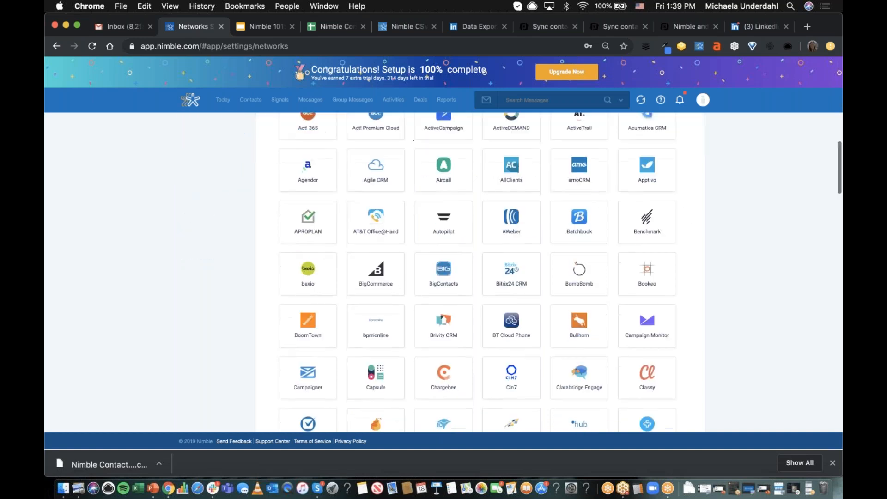
{"action": "scroll", "coordinate": [637, 187], "scroll_direction": "up", "scroll_amount": 7}
- Search the contact import services for "mailchi", view the Mailchimp authorization dialog, and close it without authorizing
{"action": "left_click", "coordinate": [636, 188]}
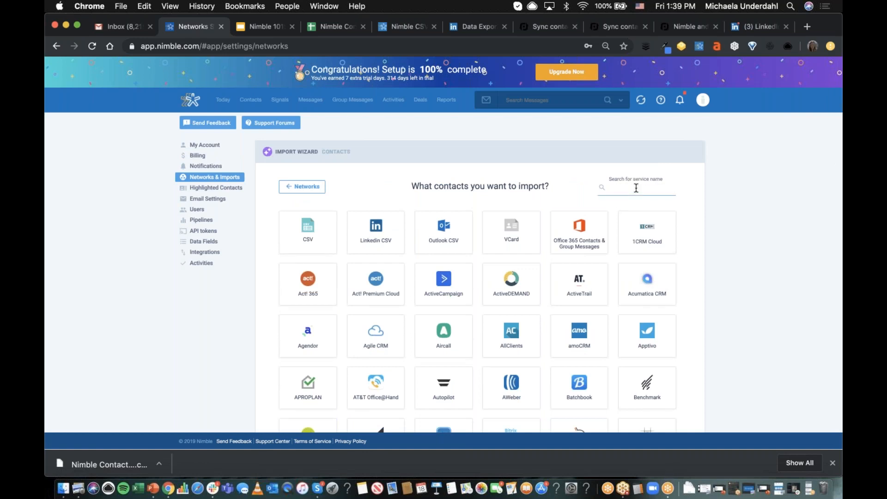
{"action": "type", "text": "mailchi"}
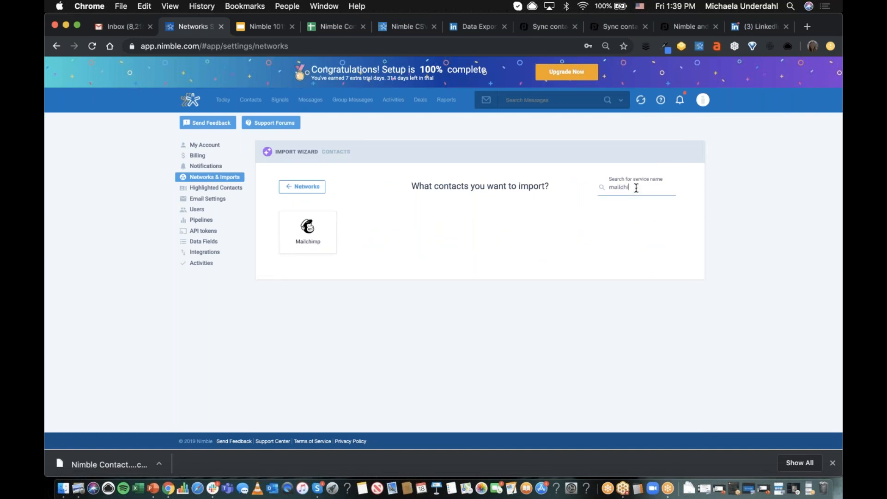
{"action": "left_click", "coordinate": [309, 230]}
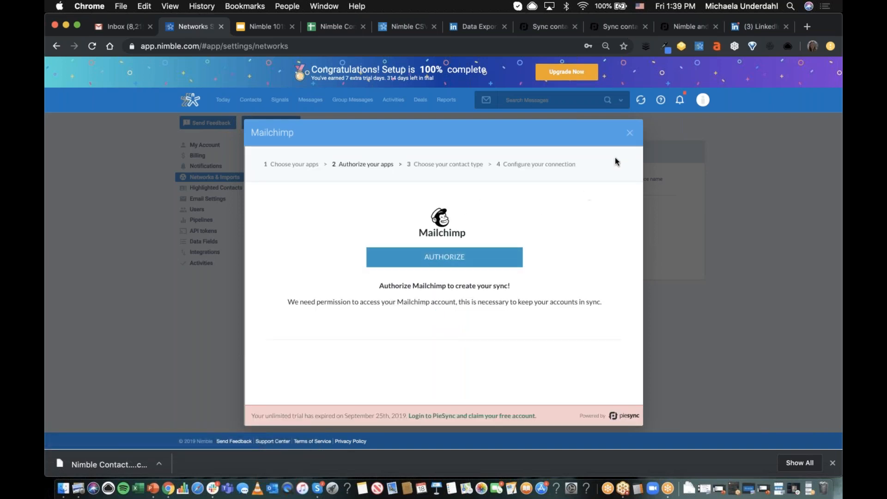
{"action": "left_click", "coordinate": [629, 134]}
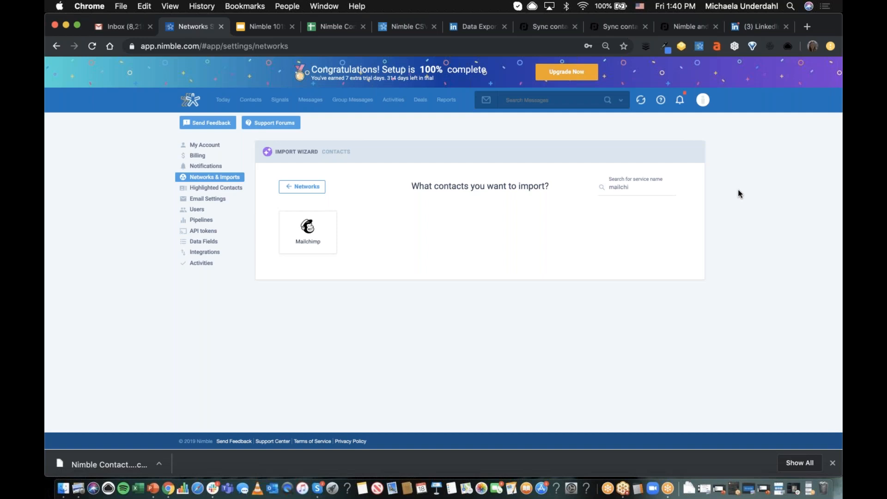
- Look through the open PieSync pages on syncing Nimble with Constant Contact, Microsoft Dynamics 365 and QuickBooks
{"action": "left_click", "coordinate": [547, 27]}
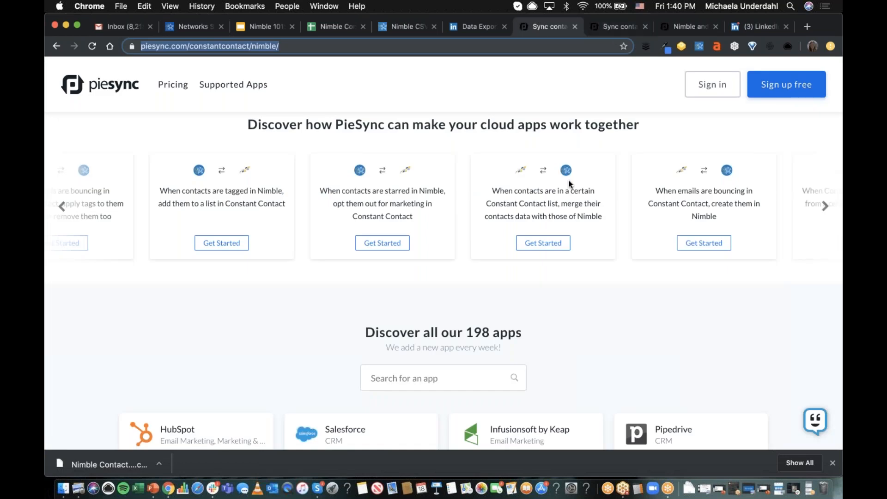
{"action": "scroll", "coordinate": [568, 183], "scroll_direction": "down", "scroll_amount": 3}
{"action": "scroll", "coordinate": [568, 184], "scroll_direction": "up", "scroll_amount": 5}
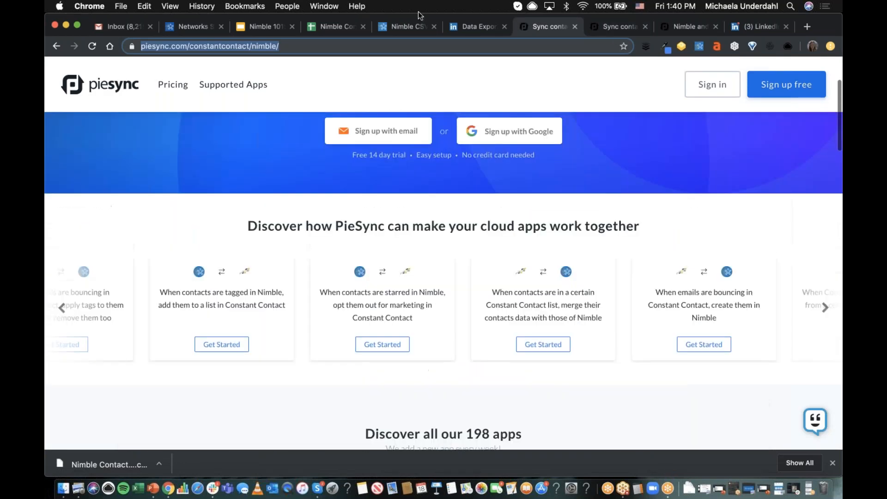
{"action": "left_click", "coordinate": [611, 29]}
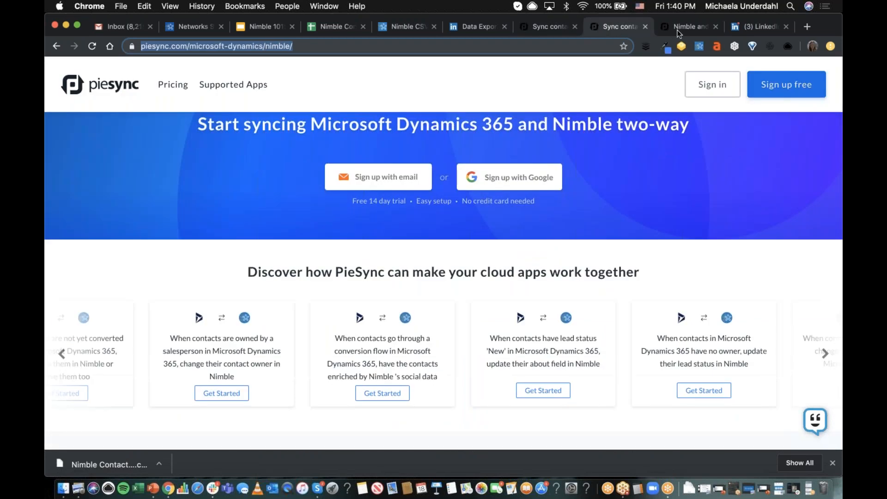
{"action": "left_click", "coordinate": [688, 29]}
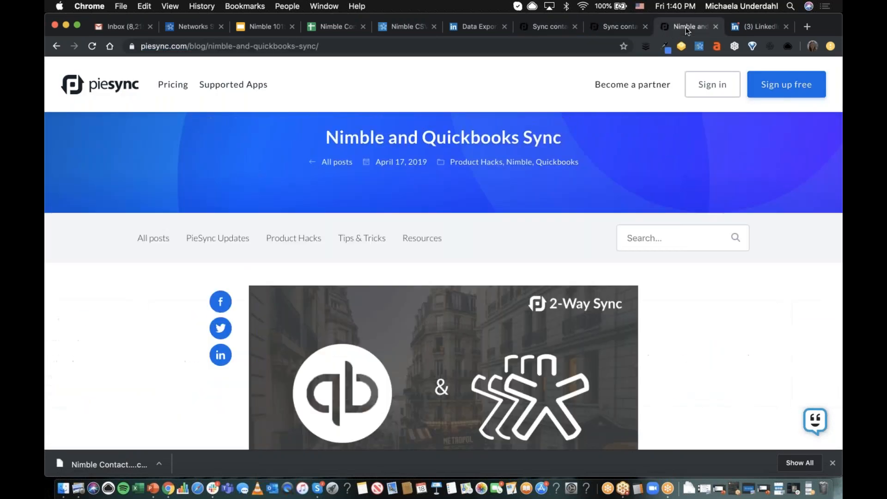
- Search the web for "nimble piesync mailchimp" and open the Nimble Support article on getting started with PieSync and MailChimp
{"action": "left_click", "coordinate": [750, 27]}
{"action": "type", "text": "nimble pis"}
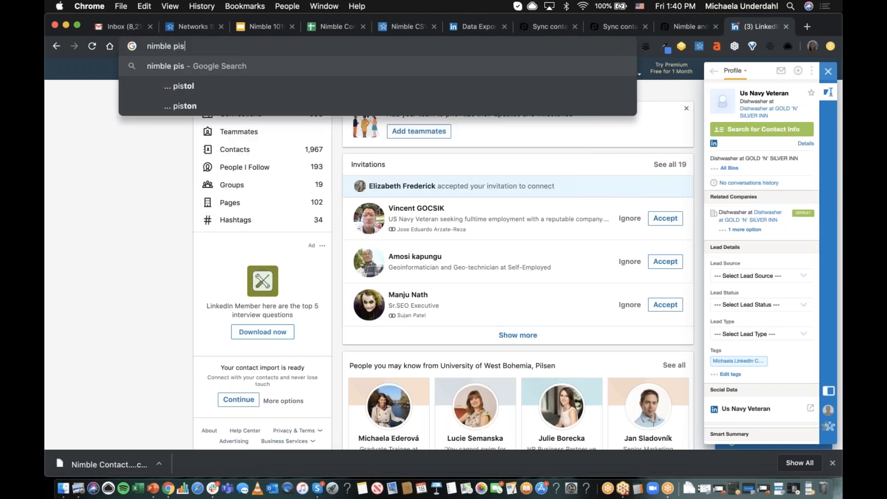
{"action": "key", "text": "BackSpace"}
{"action": "type", "text": "esync"}
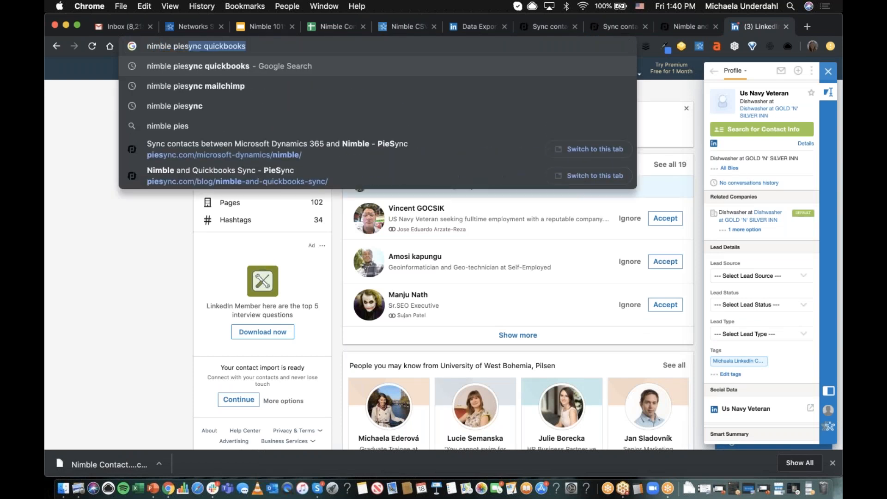
{"action": "type", "text": " mai"}
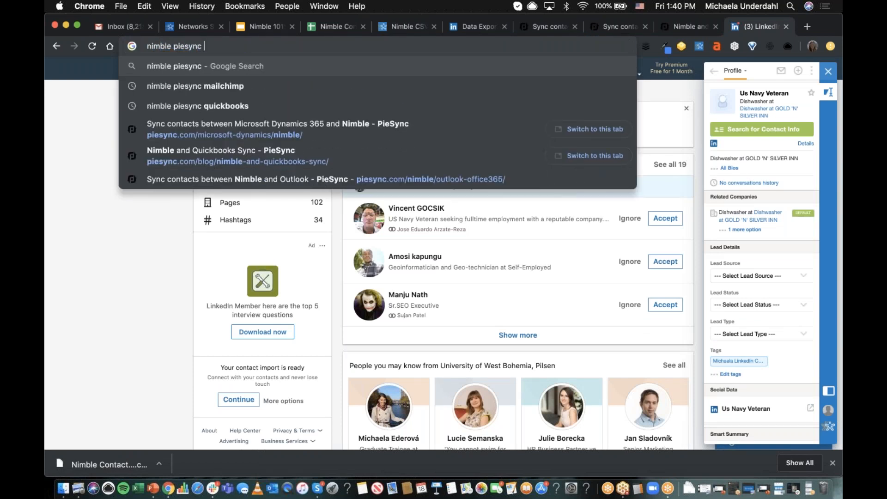
{"action": "key", "text": "Return"}
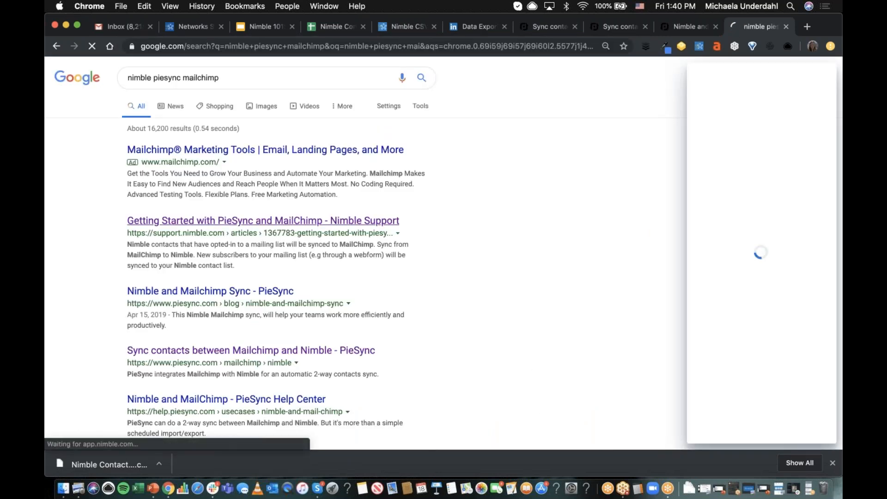
{"action": "left_click", "coordinate": [192, 221]}
- Read through the PieSync and MailChimp article, covering the sync overview, example syncs and tag-based rules
{"action": "scroll", "coordinate": [641, 214], "scroll_direction": "down", "scroll_amount": 3}
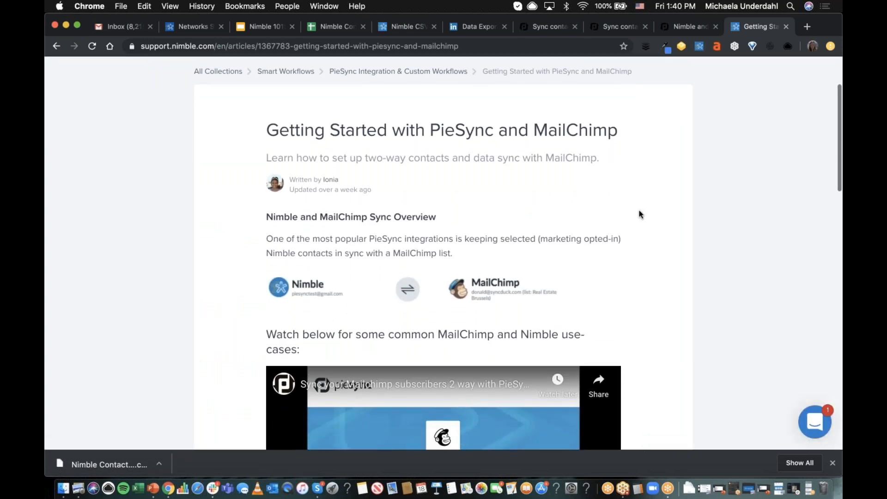
{"action": "scroll", "coordinate": [641, 214], "scroll_direction": "down", "scroll_amount": 2}
{"action": "scroll", "coordinate": [667, 225], "scroll_direction": "down", "scroll_amount": 7}
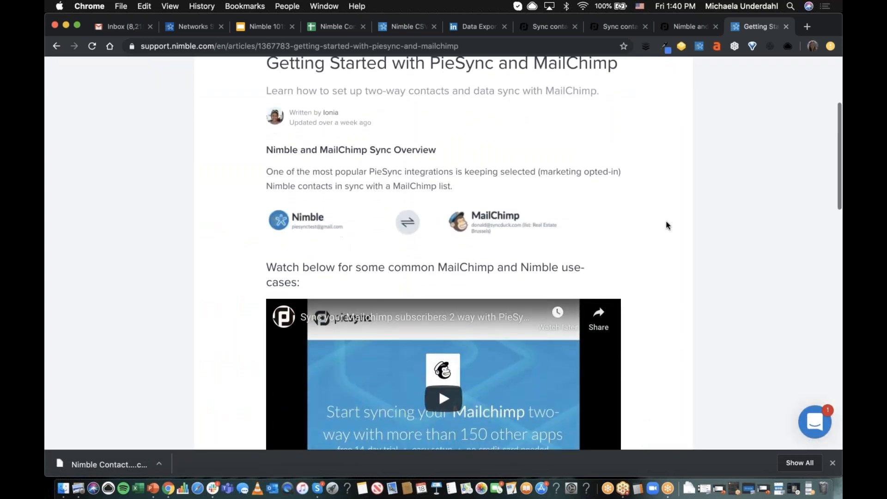
{"action": "scroll", "coordinate": [666, 225], "scroll_direction": "up", "scroll_amount": 1}
{"action": "scroll", "coordinate": [666, 225], "scroll_direction": "down", "scroll_amount": 1}
{"action": "scroll", "coordinate": [666, 225], "scroll_direction": "down", "scroll_amount": 1}
{"action": "scroll", "coordinate": [666, 225], "scroll_direction": "up", "scroll_amount": 1}
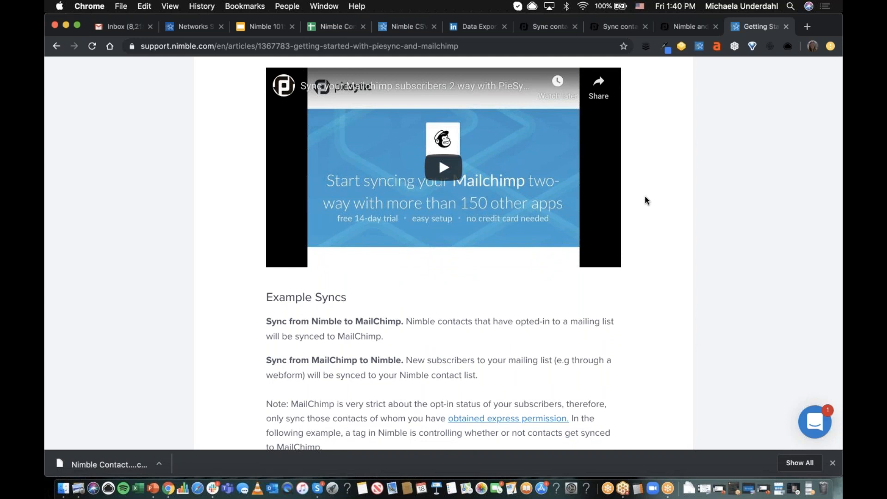
{"action": "scroll", "coordinate": [645, 197], "scroll_direction": "down", "scroll_amount": 8}
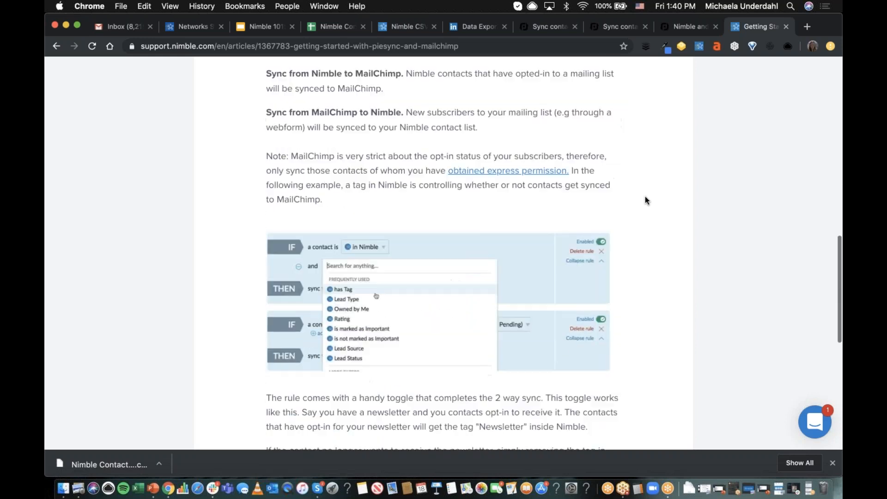
{"action": "scroll", "coordinate": [645, 199], "scroll_direction": "down", "scroll_amount": 5}
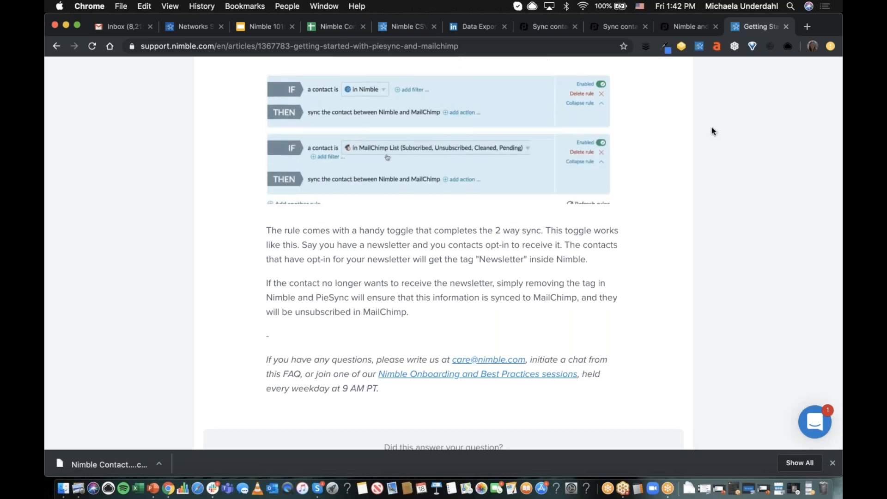
- Review the two-way sync explanation and example rules in the Nimble and Quickbooks Sync post on PieSync
{"action": "left_click", "coordinate": [680, 30]}
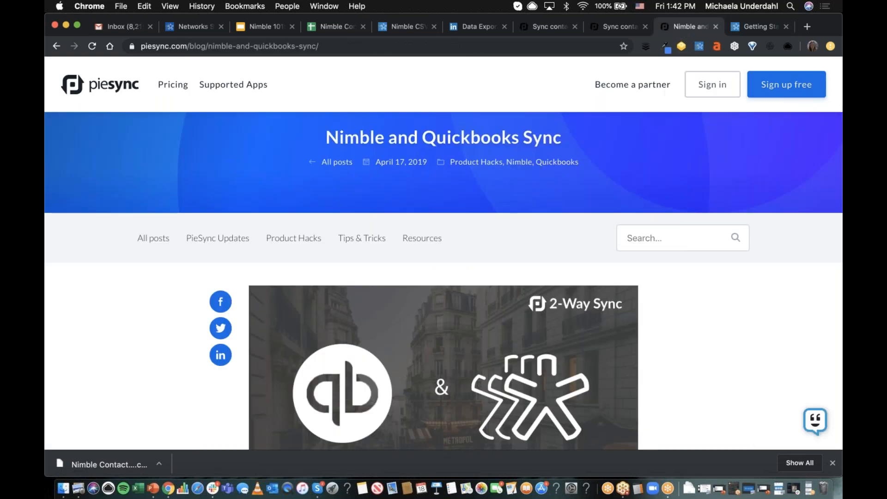
{"action": "scroll", "coordinate": [443, 277], "scroll_direction": "down", "scroll_amount": 10}
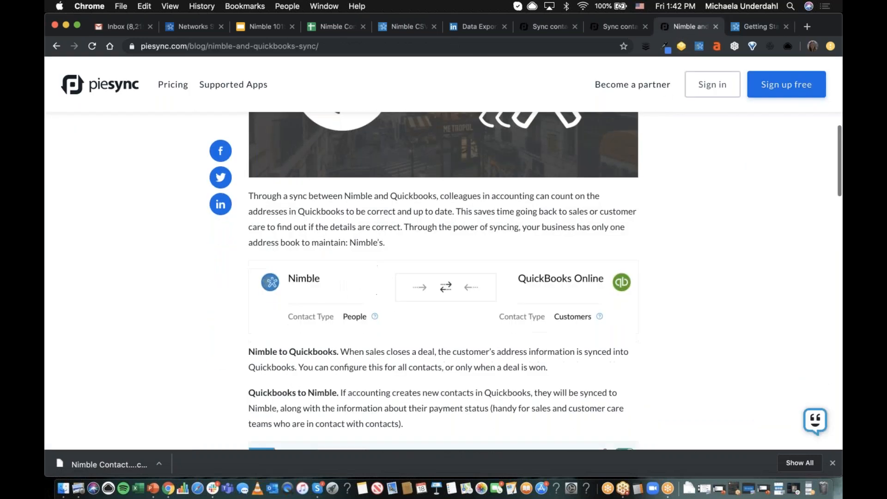
{"action": "scroll", "coordinate": [443, 277], "scroll_direction": "down", "scroll_amount": 4}
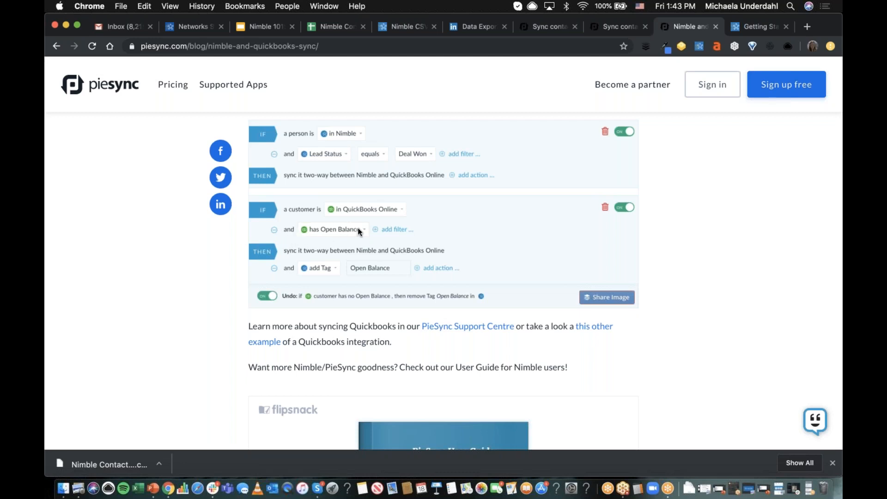
{"action": "scroll", "coordinate": [701, 259], "scroll_direction": "down", "scroll_amount": 1}
{"action": "scroll", "coordinate": [702, 258], "scroll_direction": "up", "scroll_amount": 1}
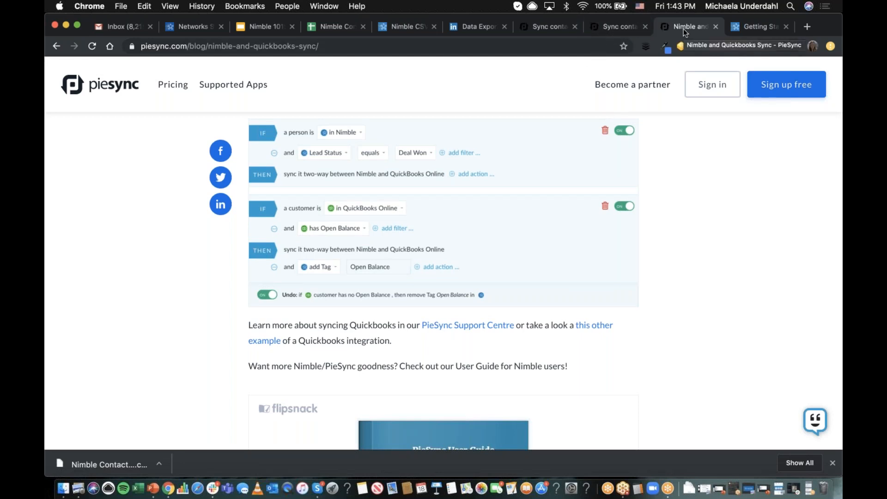
- Look over the Microsoft Dynamics 365 and Nimble sync use cases on the PieSync page
{"action": "left_click", "coordinate": [615, 28]}
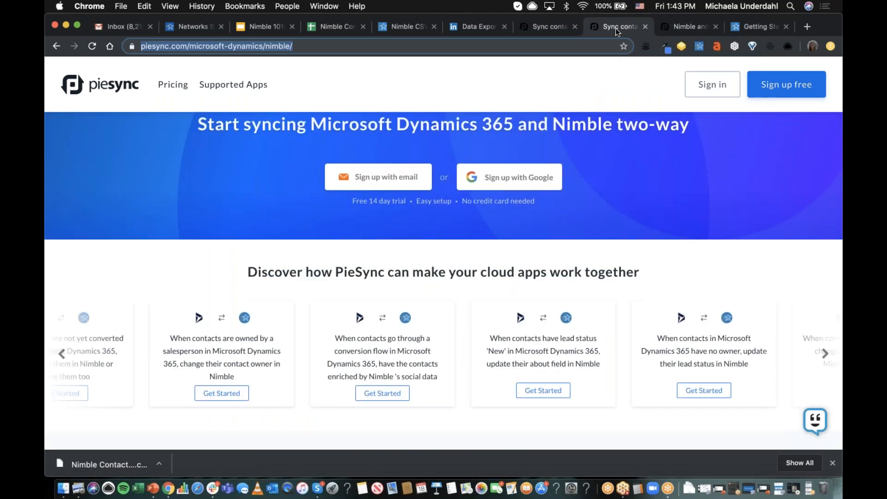
{"action": "scroll", "coordinate": [676, 171], "scroll_direction": "down", "scroll_amount": 1}
{"action": "scroll", "coordinate": [676, 168], "scroll_direction": "down", "scroll_amount": 5}
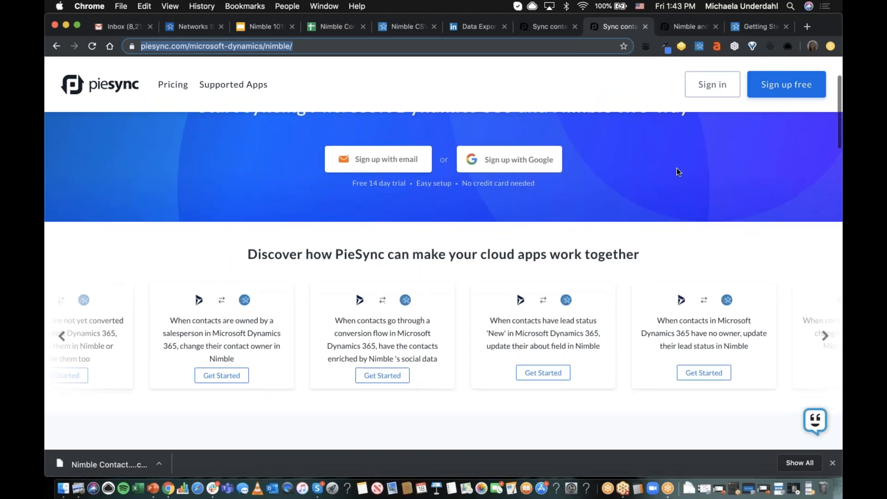
{"action": "scroll", "coordinate": [219, 253], "scroll_direction": "up", "scroll_amount": 1}
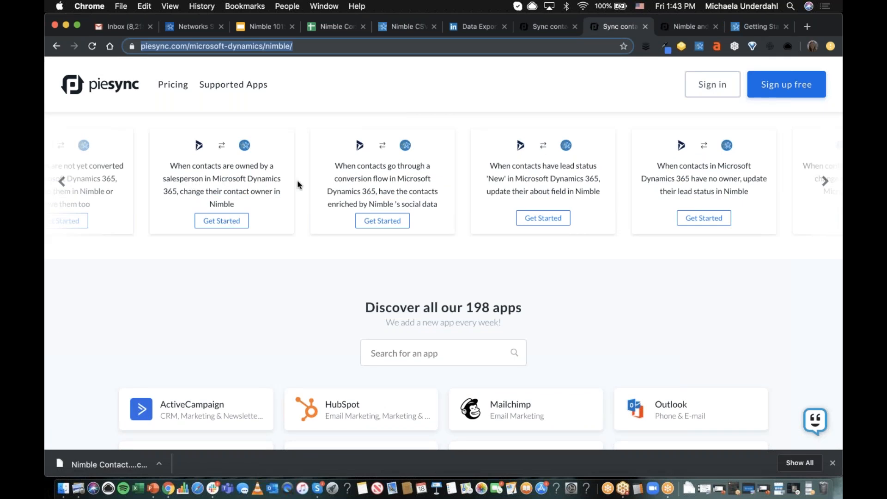
- Review the Constant Contact and Nimble sync use cases on the PieSync page
{"action": "left_click", "coordinate": [550, 26]}
{"action": "scroll", "coordinate": [634, 319], "scroll_direction": "down", "scroll_amount": 5}
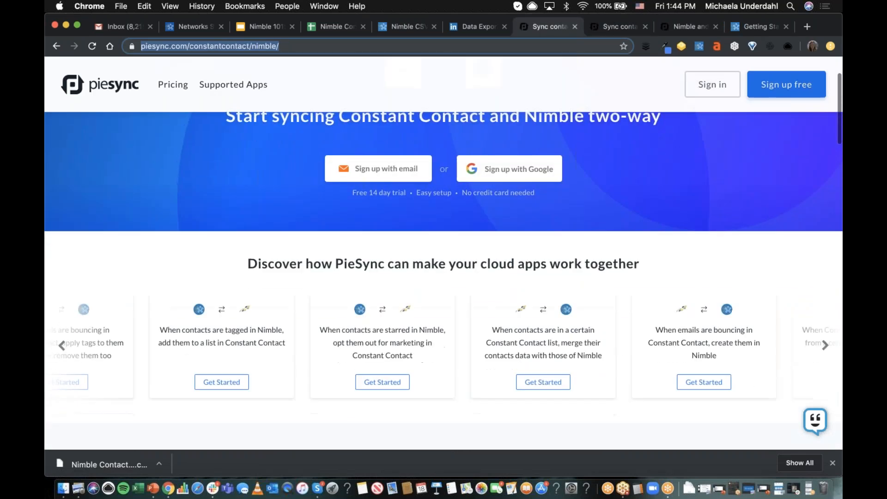
{"action": "scroll", "coordinate": [274, 278], "scroll_direction": "down", "scroll_amount": 1}
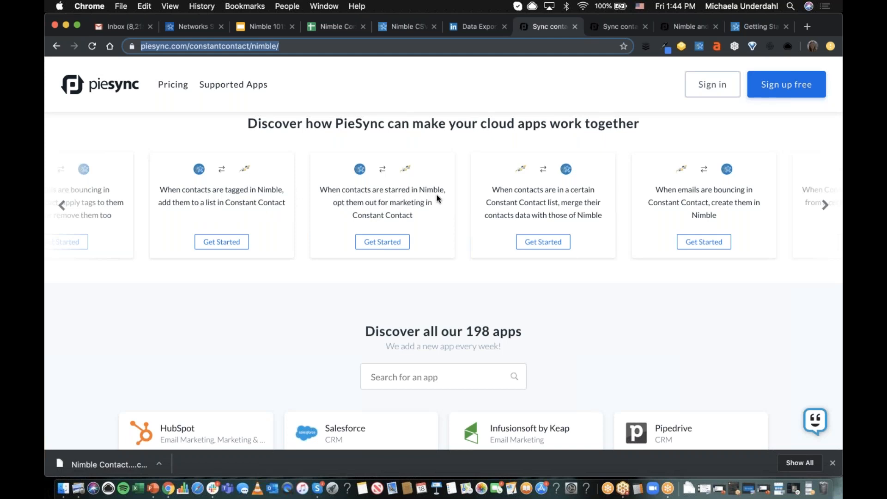
- Switch to Nimble, open the Contacts section, and star the displayed contact record
{"action": "left_click", "coordinate": [190, 29]}
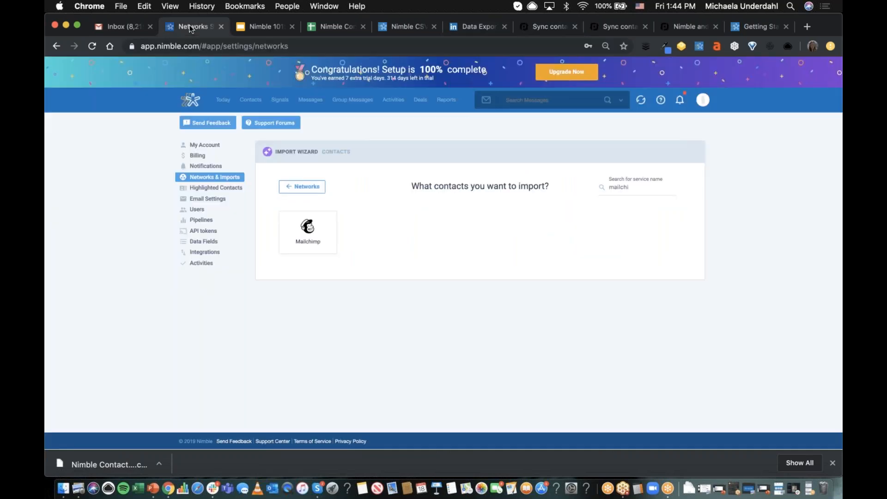
{"action": "left_click", "coordinate": [251, 100]}
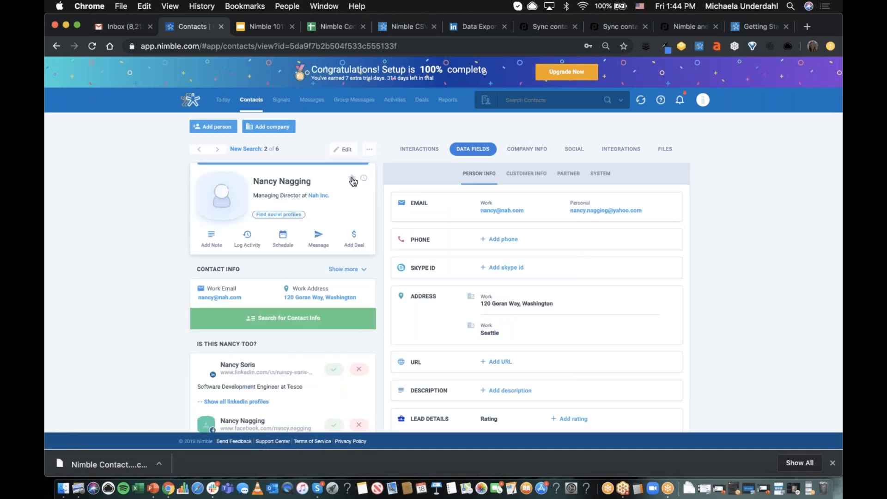
{"action": "left_click", "coordinate": [351, 180]}
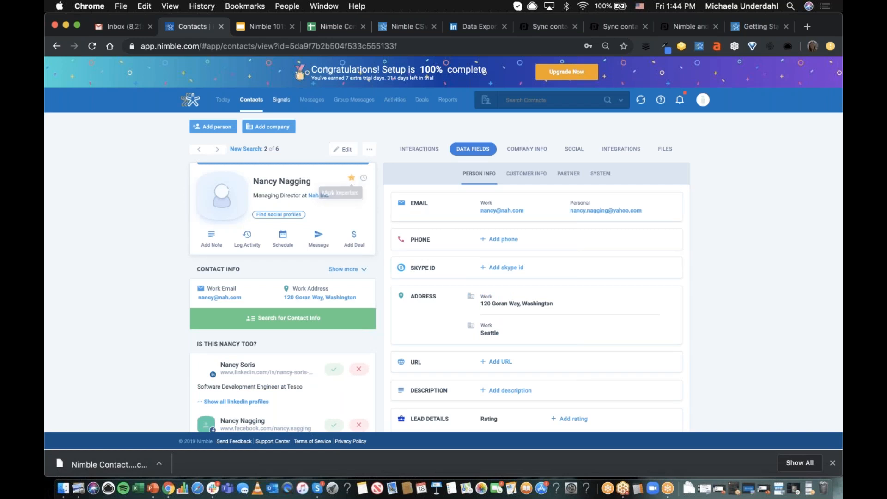
- Return to PieSync's Constant Contact page and examine the use cases for starred contacts and contact lists
{"action": "left_click", "coordinate": [545, 28]}
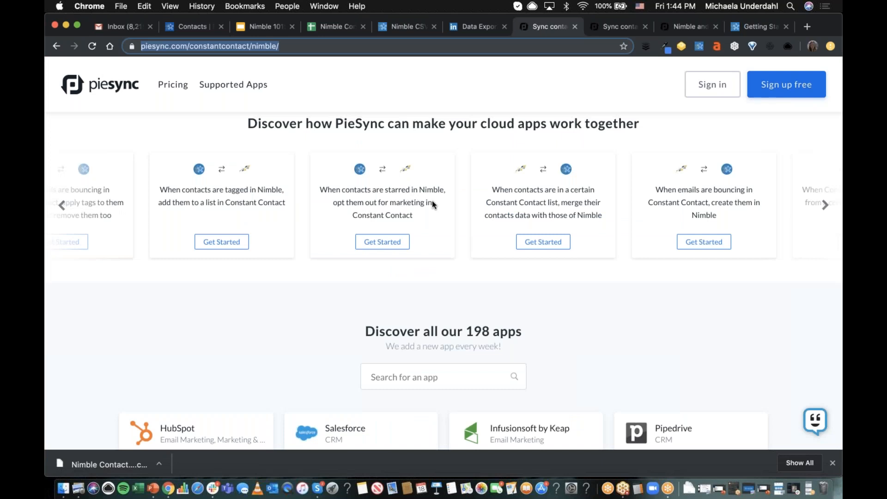
{"action": "scroll", "coordinate": [439, 209], "scroll_direction": "down", "scroll_amount": 1}
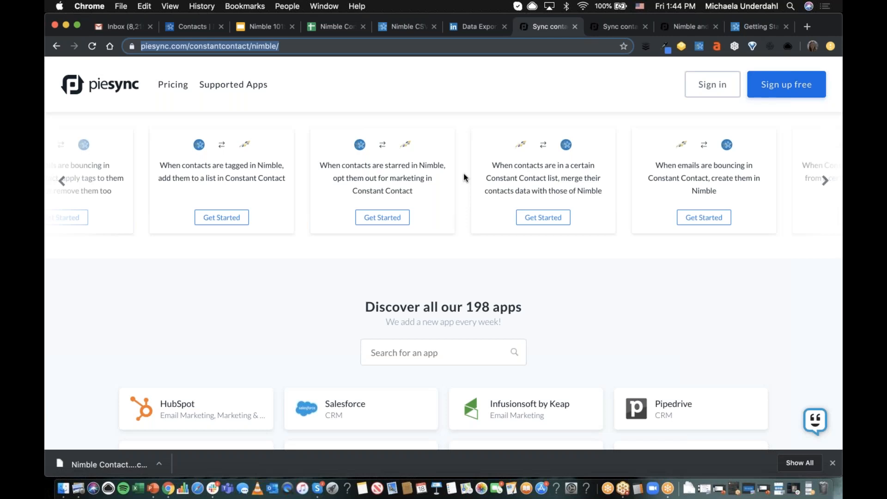
{"action": "scroll", "coordinate": [464, 175], "scroll_direction": "down", "scroll_amount": 1}
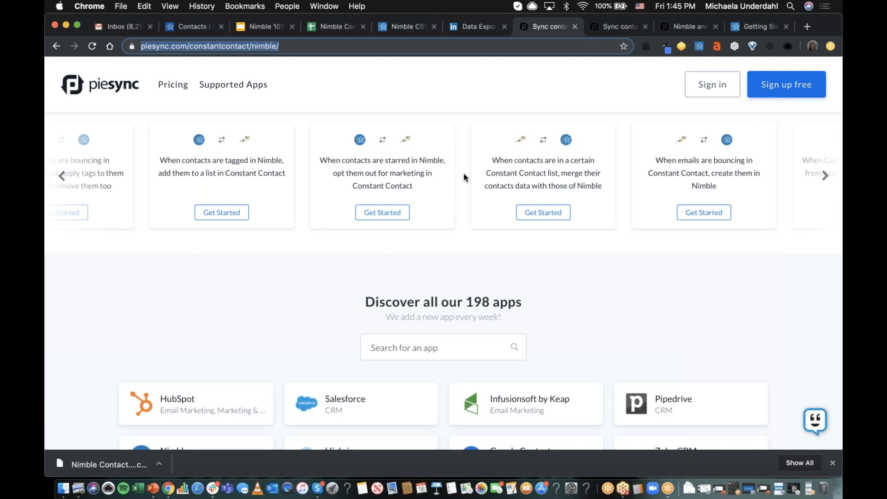
{"action": "left_click", "coordinate": [464, 177]}
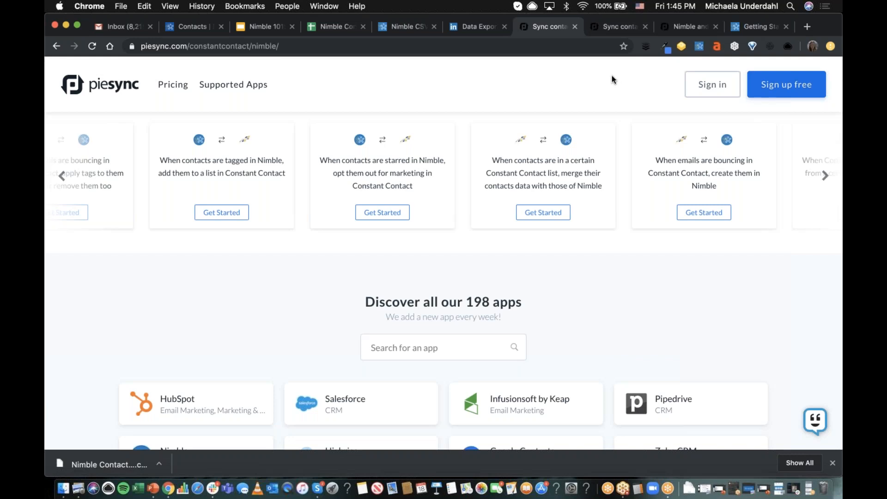
- Examine the PieSync page for Microsoft Dynamics 365 and Nimble, including its two-way sync heading and use cases
{"action": "left_click", "coordinate": [611, 27]}
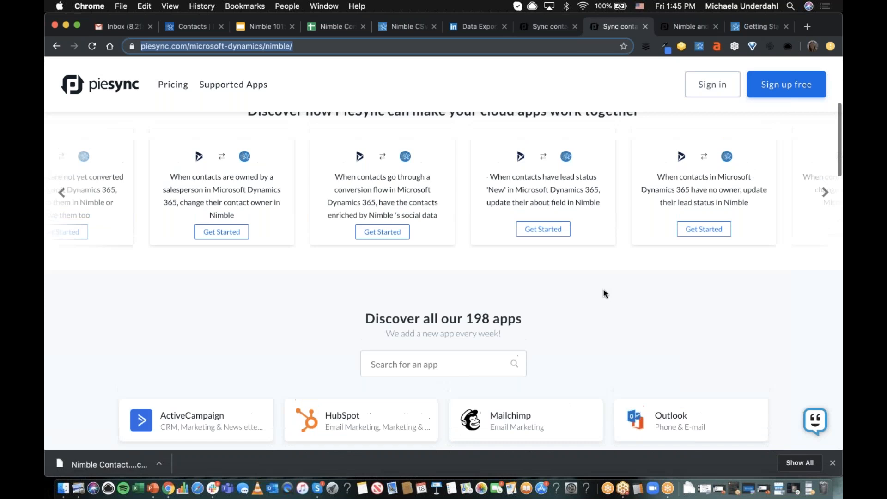
{"action": "scroll", "coordinate": [603, 292], "scroll_direction": "up", "scroll_amount": 5}
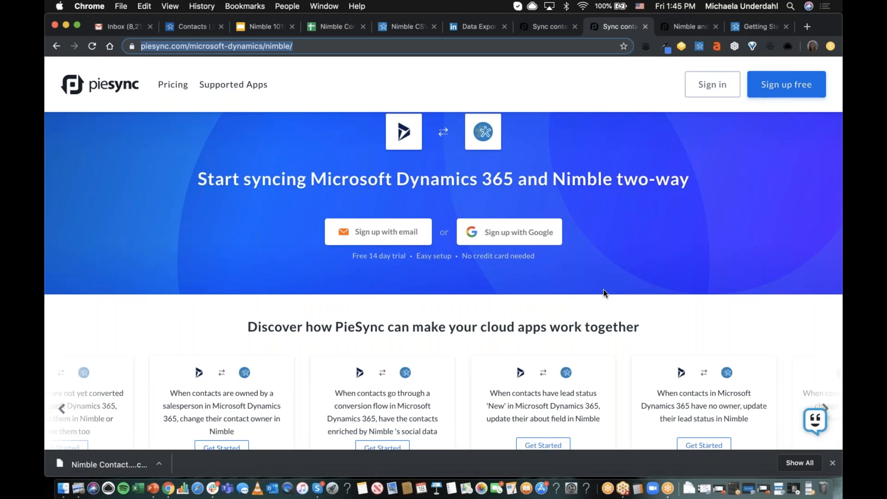
{"action": "scroll", "coordinate": [603, 289], "scroll_direction": "up", "scroll_amount": 1}
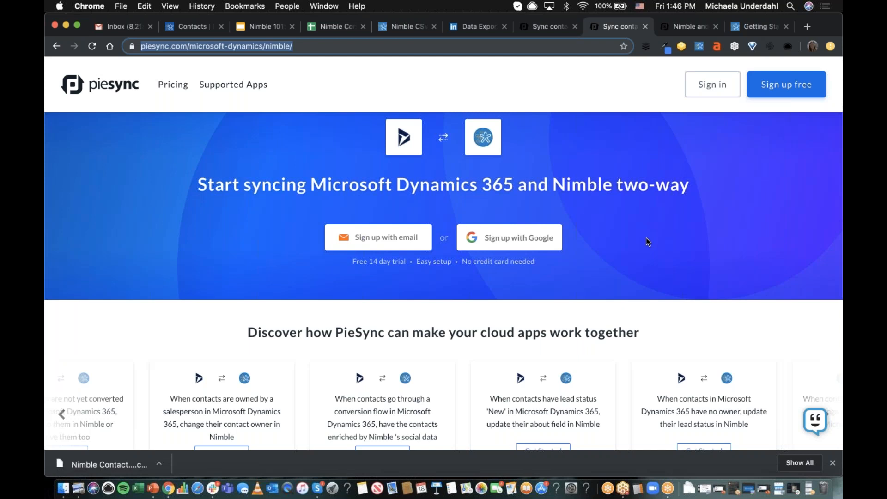
{"action": "scroll", "coordinate": [646, 238], "scroll_direction": "down", "scroll_amount": 5}
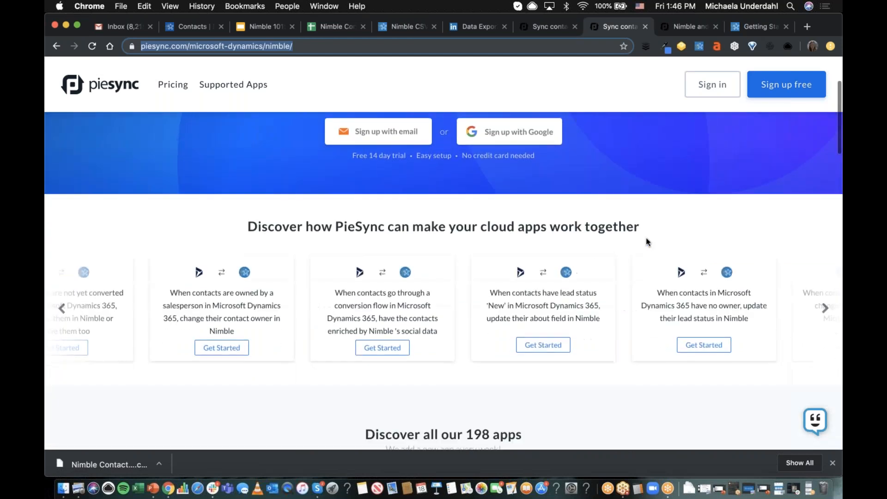
{"action": "scroll", "coordinate": [646, 237], "scroll_direction": "down", "scroll_amount": 3}
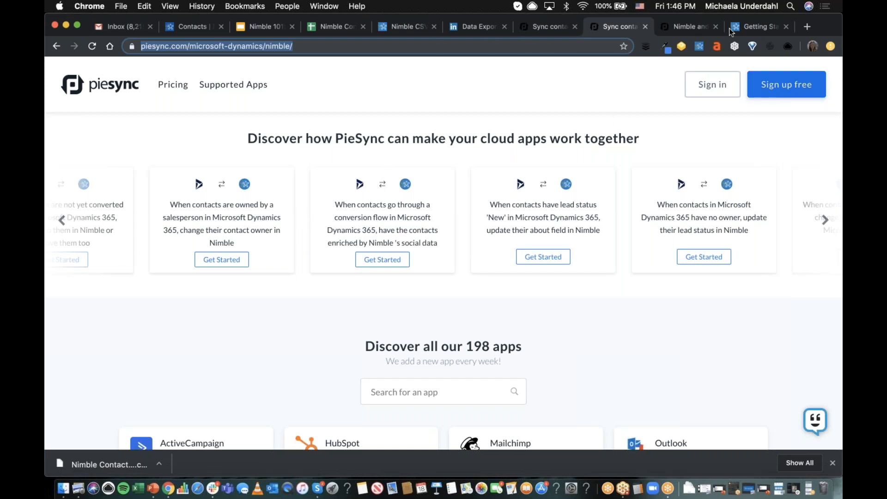
- Switch to Nimble and open the contact import wizard within the Networks & Imports settings
{"action": "left_click", "coordinate": [192, 27]}
{"action": "left_click", "coordinate": [702, 100]}
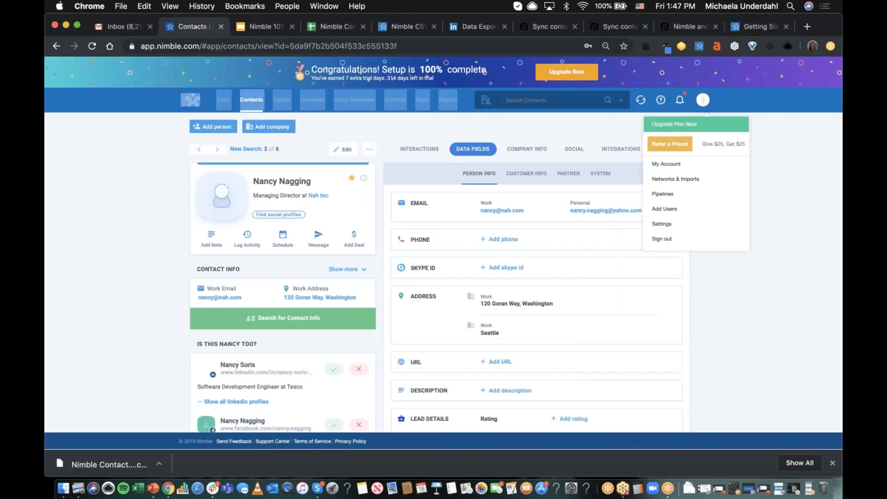
{"action": "left_click", "coordinate": [692, 179]}
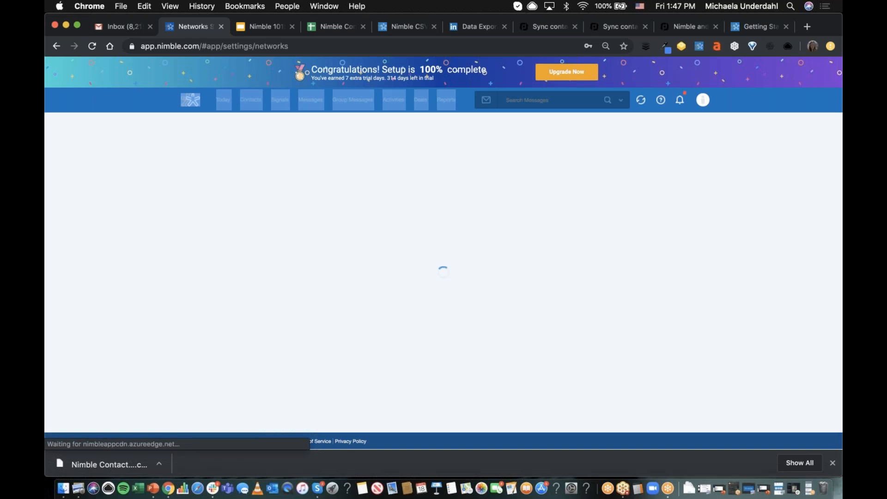
{"action": "left_click", "coordinate": [301, 295]}
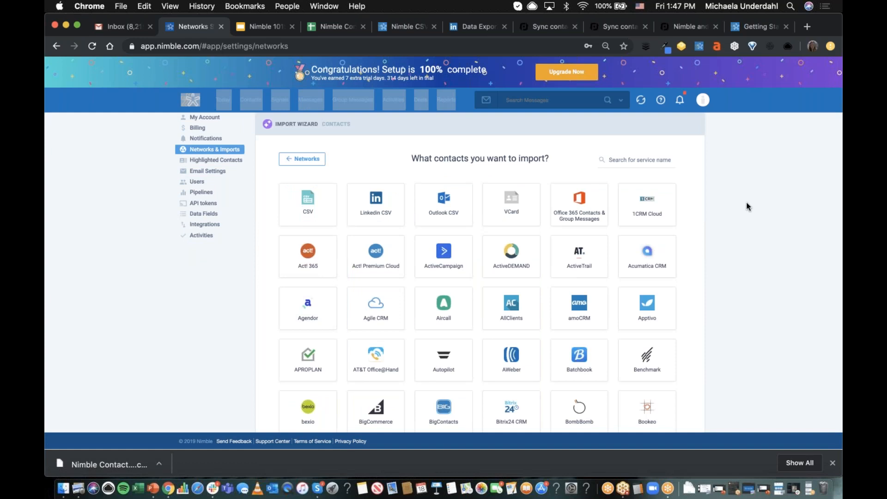
- Examine the service name search and the range of third-party services offered as contact import sources
{"action": "left_click", "coordinate": [645, 161]}
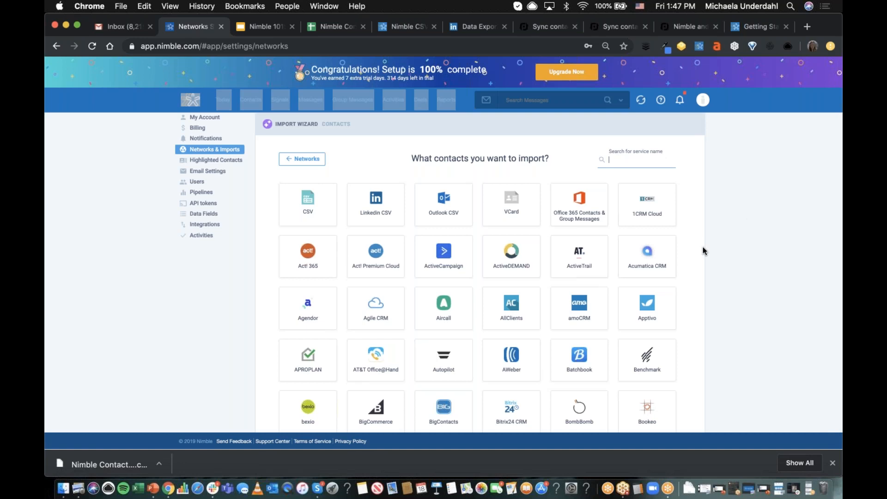
{"action": "scroll", "coordinate": [702, 251], "scroll_direction": "down", "scroll_amount": 5}
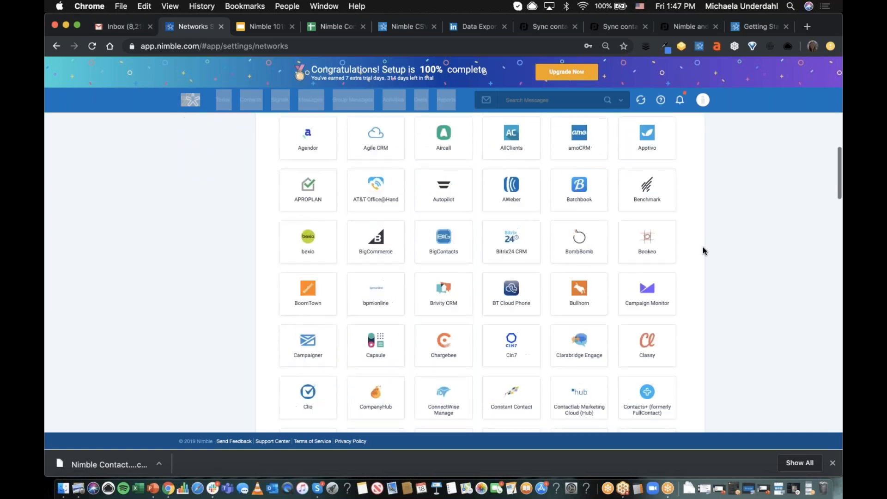
{"action": "scroll", "coordinate": [702, 251], "scroll_direction": "down", "scroll_amount": 6}
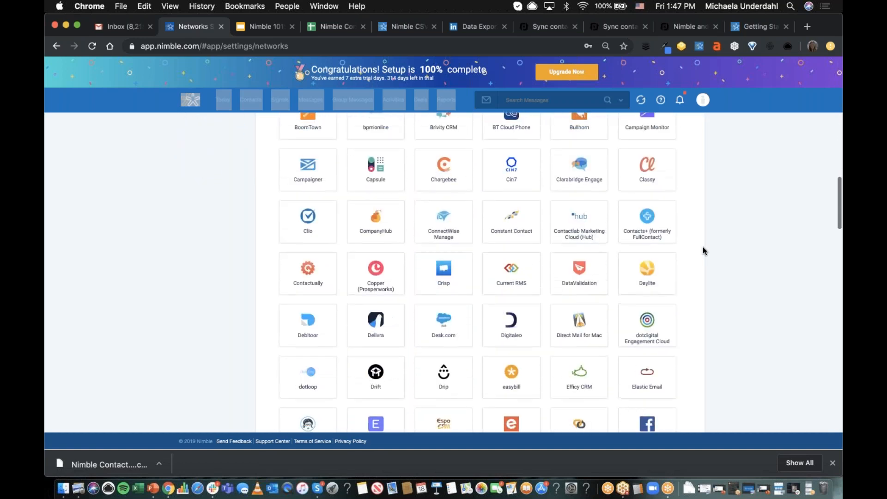
{"action": "scroll", "coordinate": [702, 251], "scroll_direction": "up", "scroll_amount": 10}
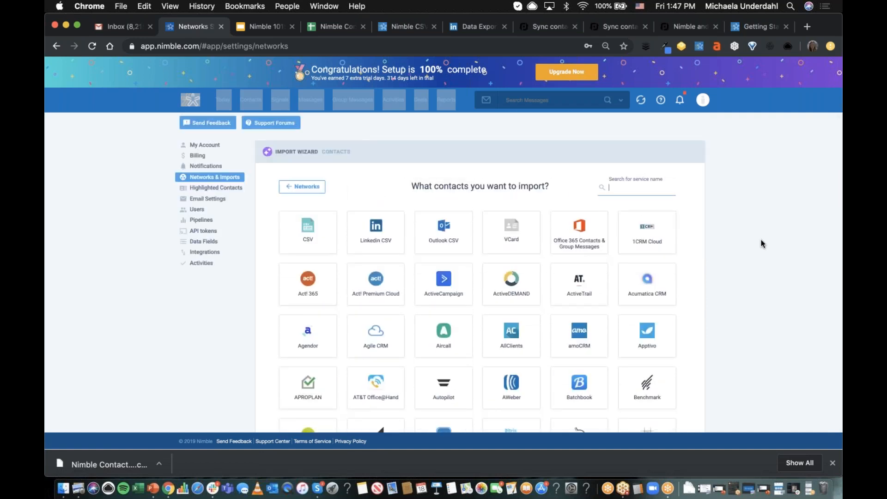
{"action": "left_click", "coordinate": [760, 239]}
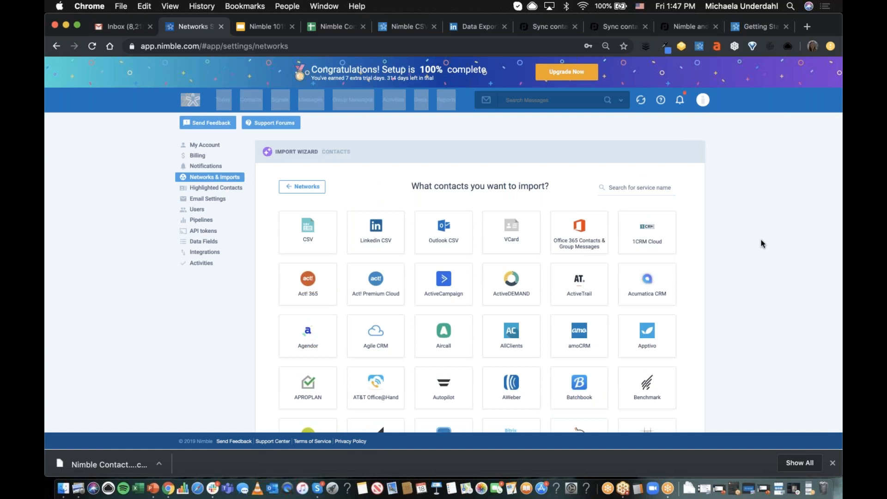
- Switch to the Nimble 101: Importing Contacts presentation in Google Slides
{"action": "left_click", "coordinate": [267, 26]}
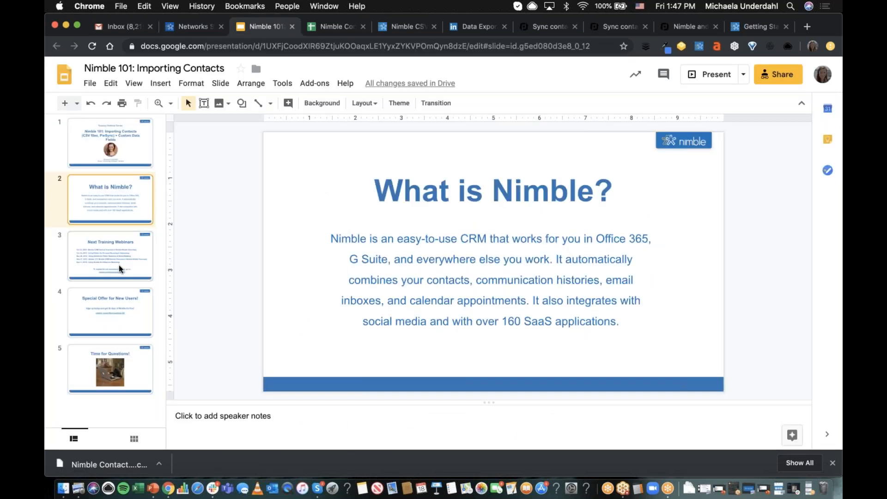
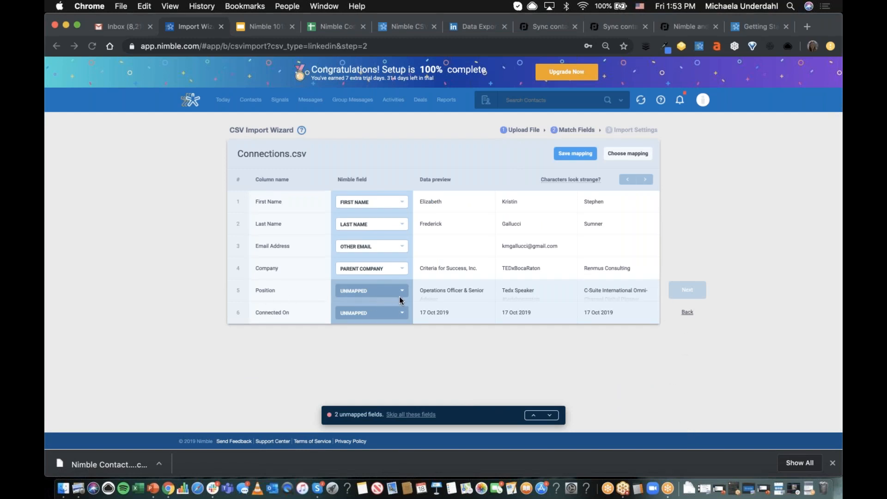
- Skip all unmapped columns of Connections.csv and add the tag LinkedIn in the import settings
{"action": "left_click", "coordinate": [407, 414]}
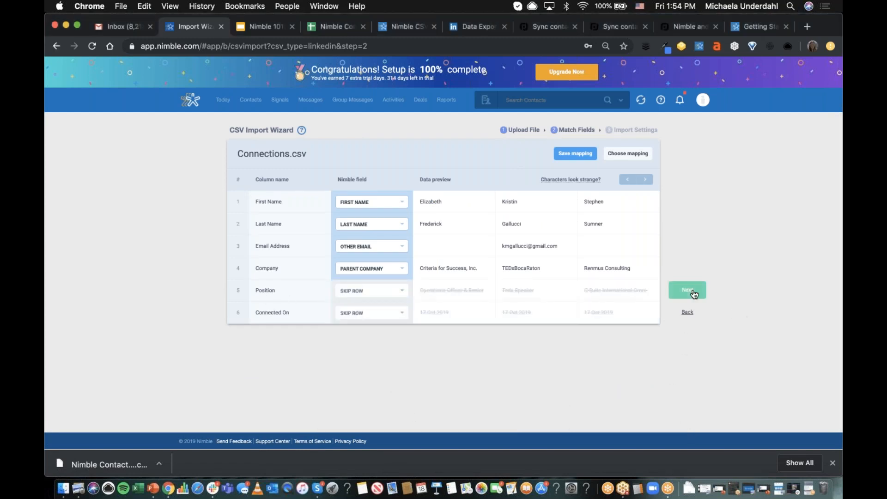
{"action": "left_click", "coordinate": [693, 291]}
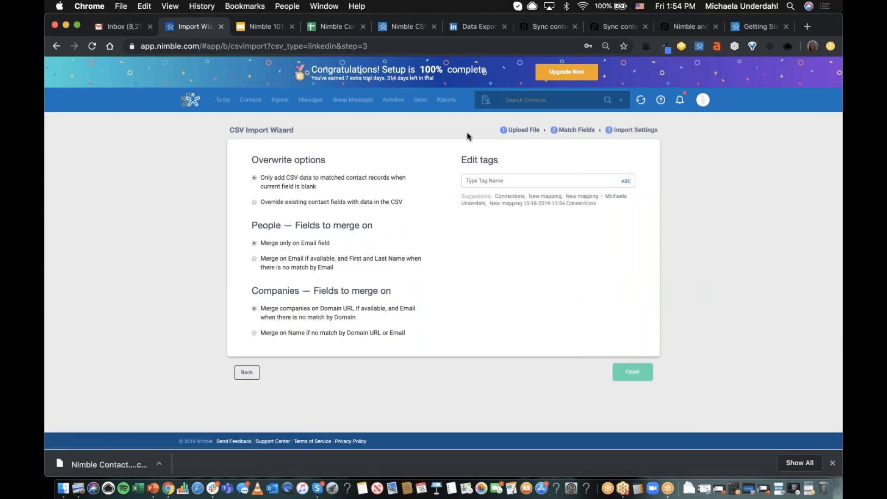
{"action": "left_click", "coordinate": [515, 183]}
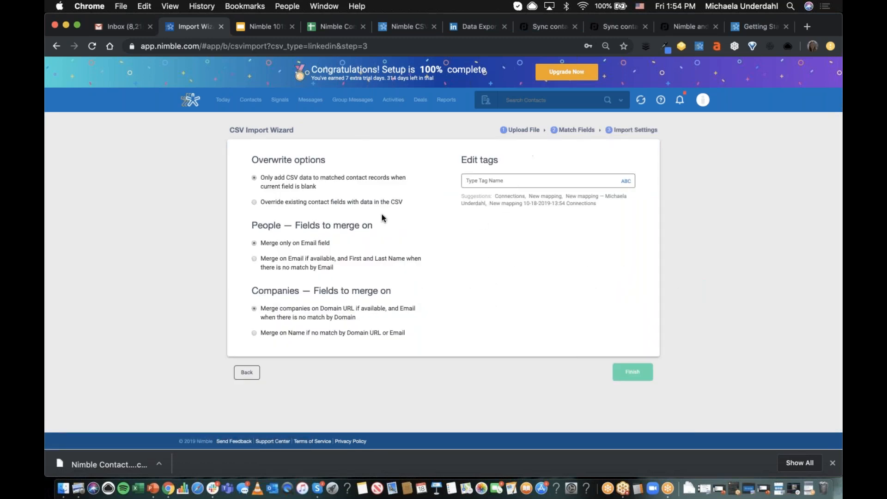
{"action": "type", "text": "LinkedI"}
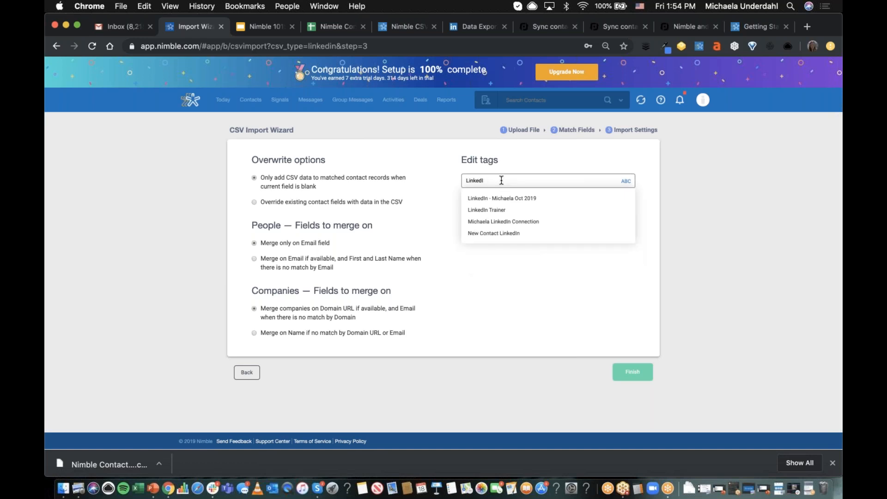
{"action": "type", "text": "n"}
{"action": "key", "text": "Return"}
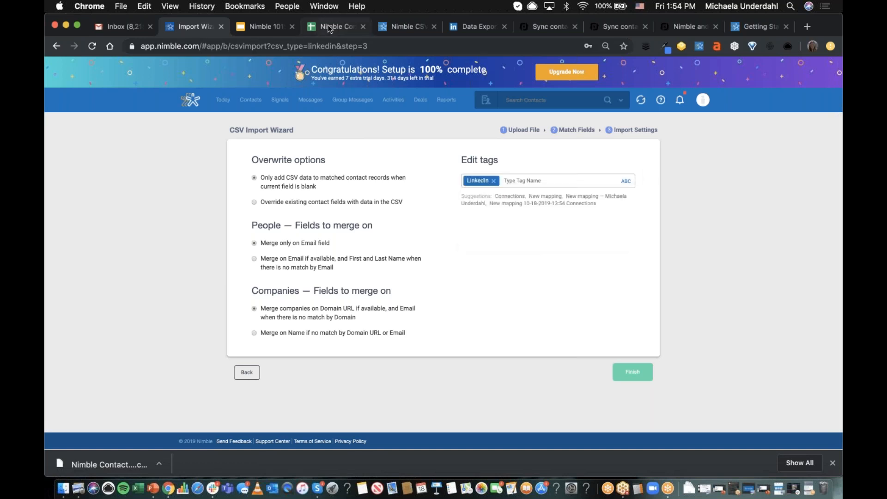
- Switch to the Nimble Contacts Import spreadsheet and set the first contact's Tag 1 cell to LinkedIn
{"action": "left_click", "coordinate": [333, 27]}
{"action": "left_click", "coordinate": [521, 135]}
{"action": "left_click", "coordinate": [535, 163]}
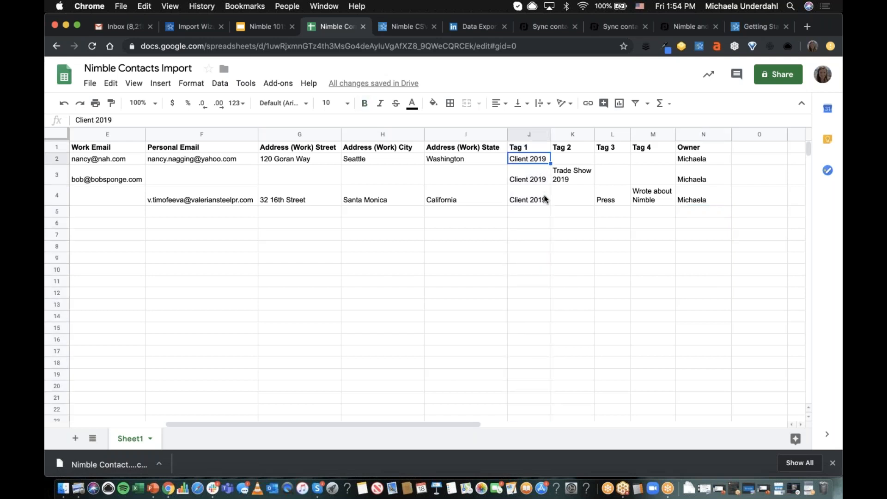
{"action": "left_click_drag", "start_coordinate": [544, 197], "coordinate": [540, 171]}
{"action": "left_click", "coordinate": [537, 162]}
{"action": "type", "text": "L"}
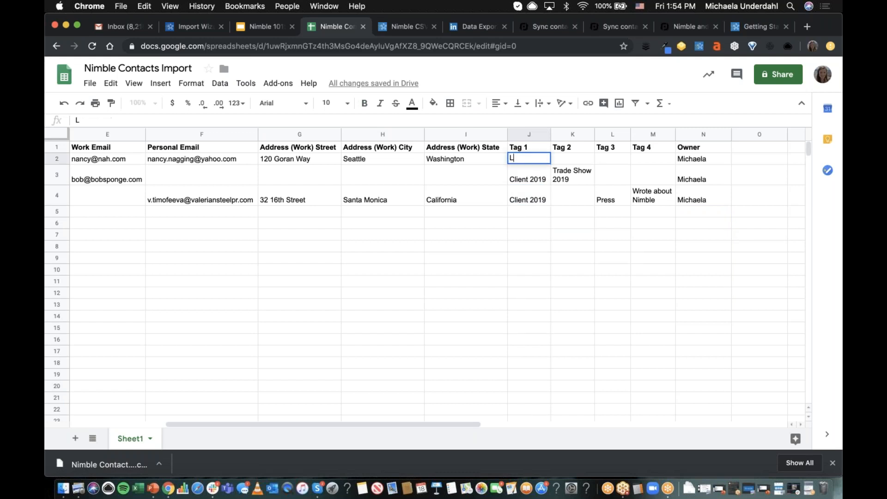
{"action": "type", "text": "inkedIn"}
{"action": "left_click", "coordinate": [542, 181]}
- Fill the LinkedIn value down the Tag 1 column through row 5
{"action": "left_click", "coordinate": [540, 161]}
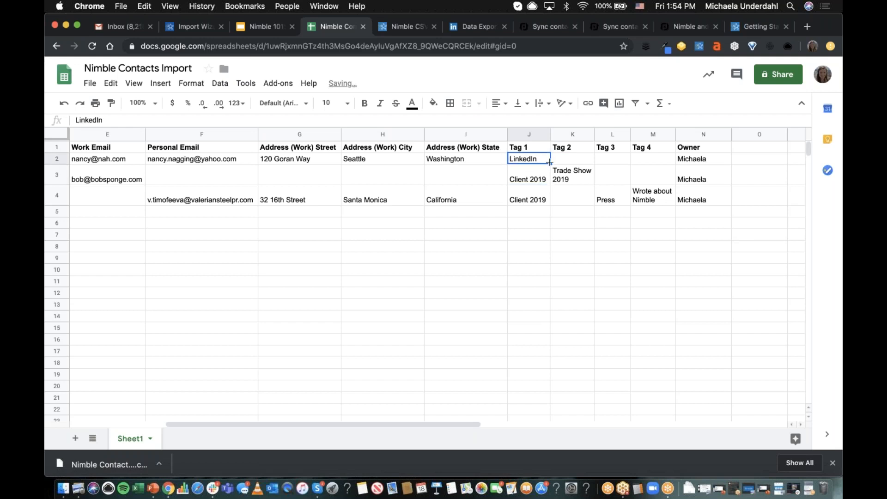
{"action": "left_click_drag", "start_coordinate": [550, 164], "coordinate": [549, 212]}
{"action": "left_click", "coordinate": [90, 83]}
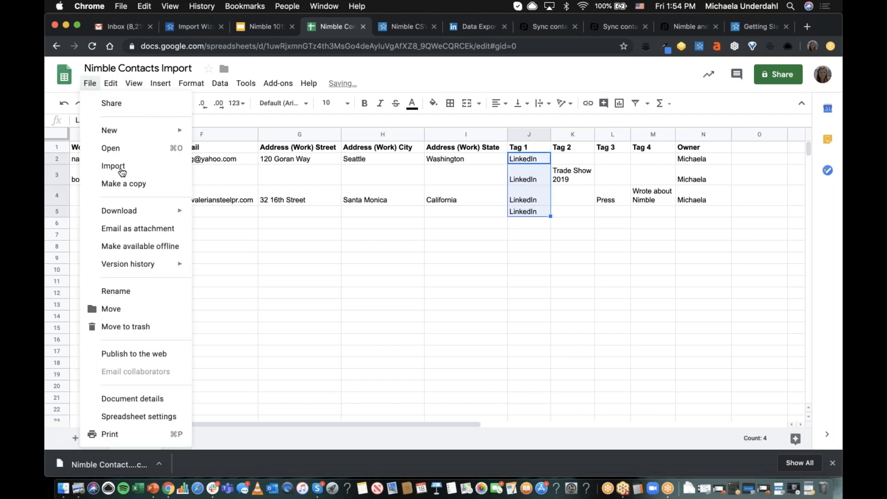
{"action": "left_click", "coordinate": [434, 211]}
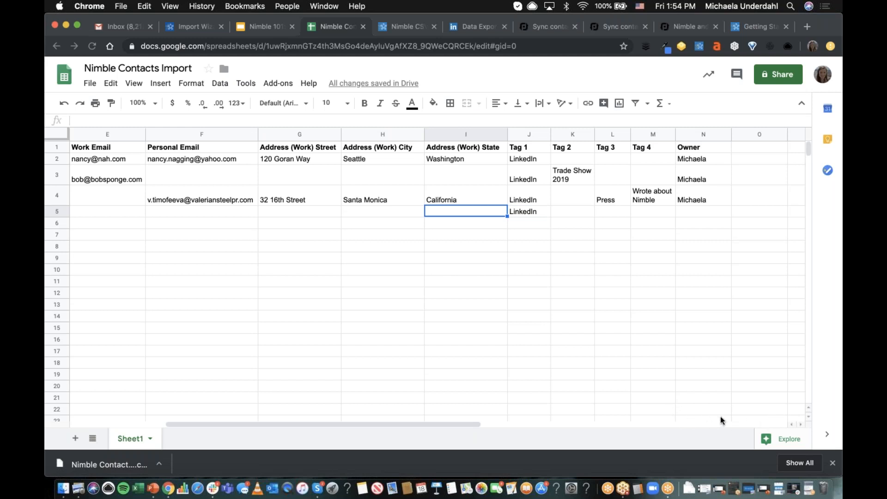
- Switch to Nimble and filter the contacts by the personal LinkedIn tag dated Oct 2019
{"action": "left_click", "coordinate": [182, 26]}
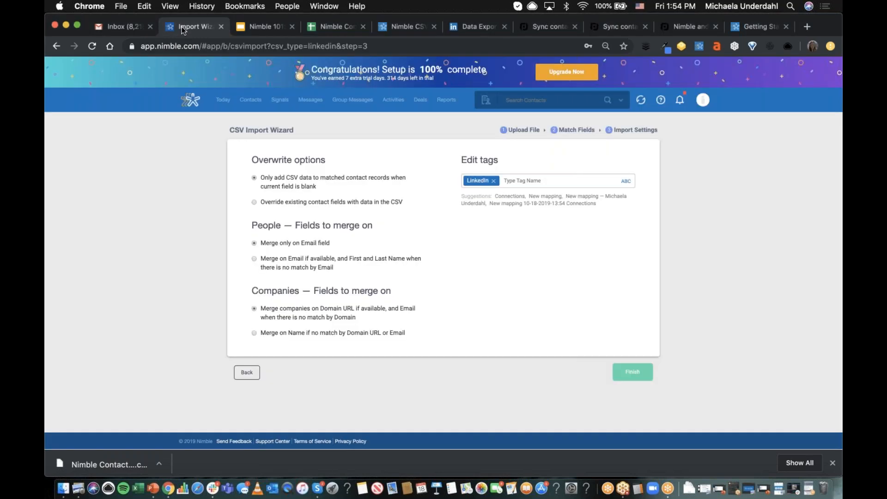
{"action": "left_click", "coordinate": [254, 102]}
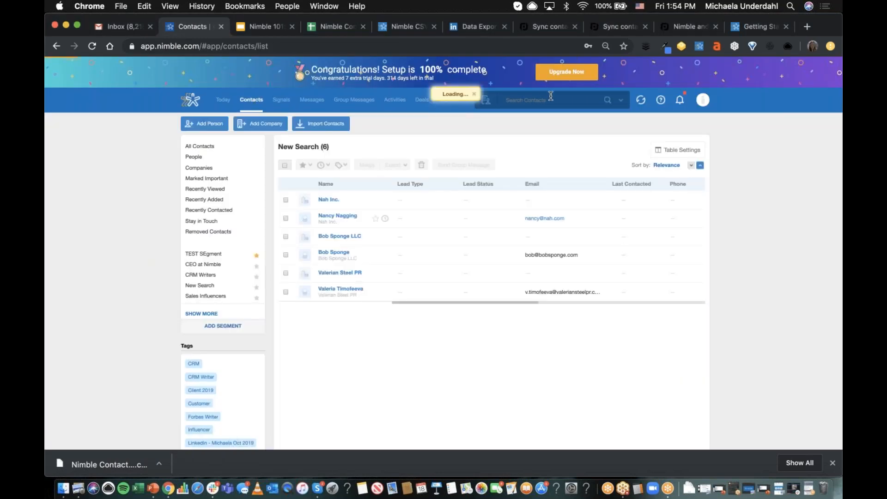
{"action": "left_click", "coordinate": [550, 95]}
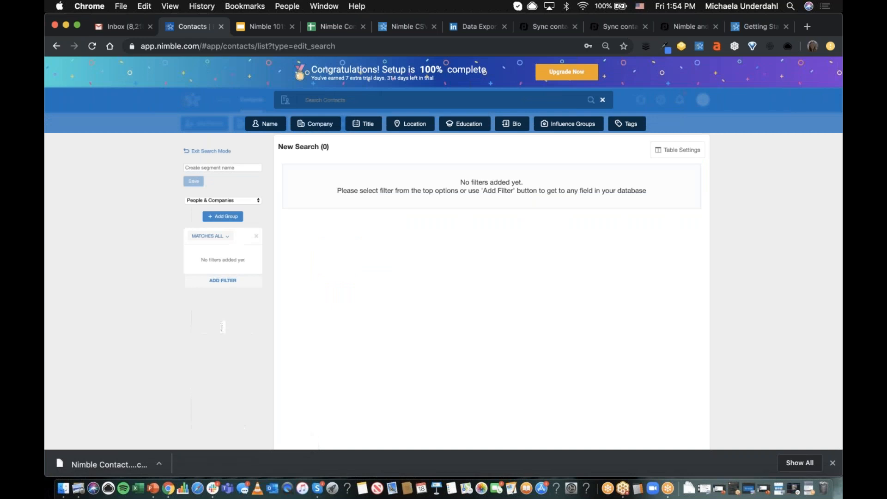
{"action": "left_click", "coordinate": [627, 123]}
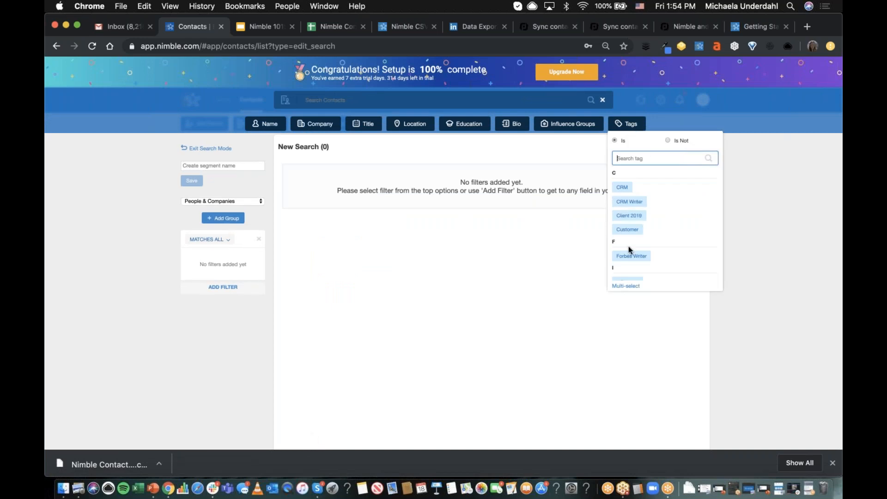
{"action": "scroll", "coordinate": [629, 250], "scroll_direction": "down", "scroll_amount": 3}
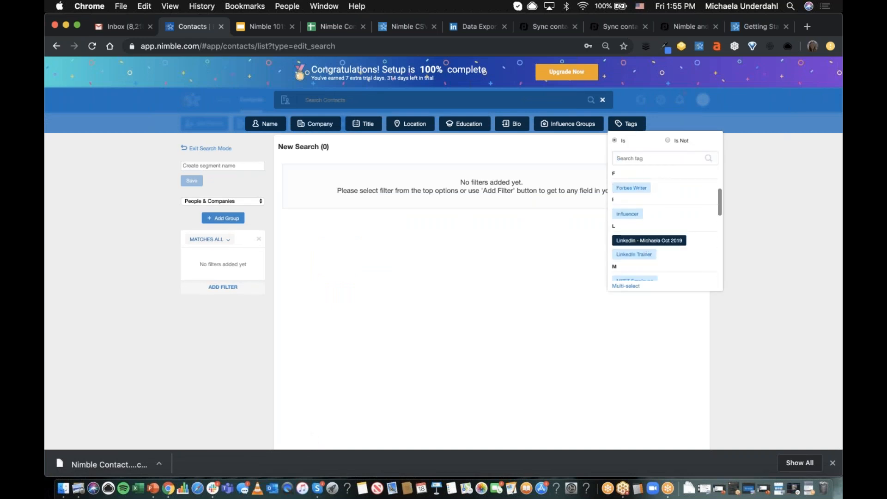
{"action": "left_click", "coordinate": [649, 240]}
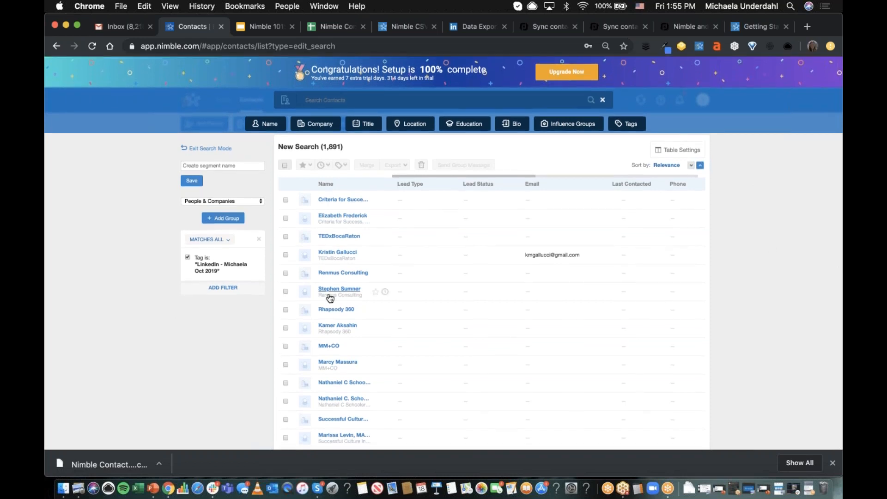
- Try narrowing the tagged contacts to those last contacted by the team less than 30 days ago, and remove that filter
{"action": "left_click", "coordinate": [223, 288]}
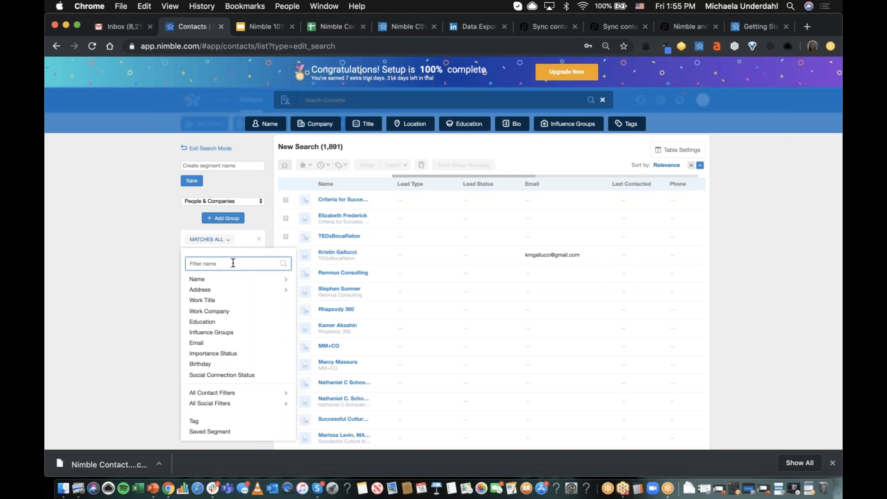
{"action": "left_click", "coordinate": [134, 242]}
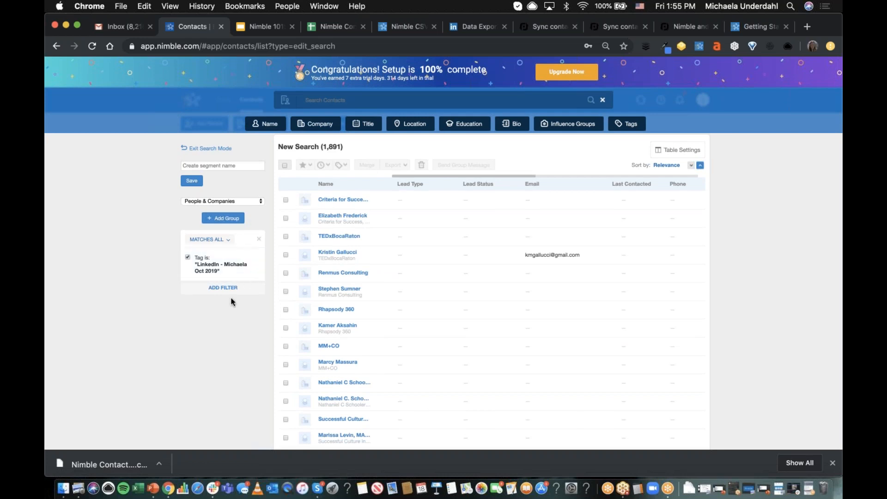
{"action": "left_click", "coordinate": [223, 287]}
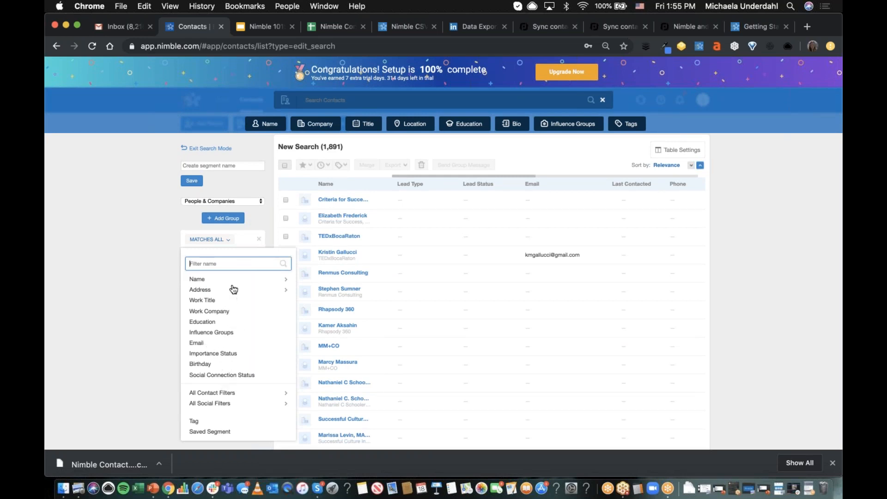
{"action": "type", "text": "last"}
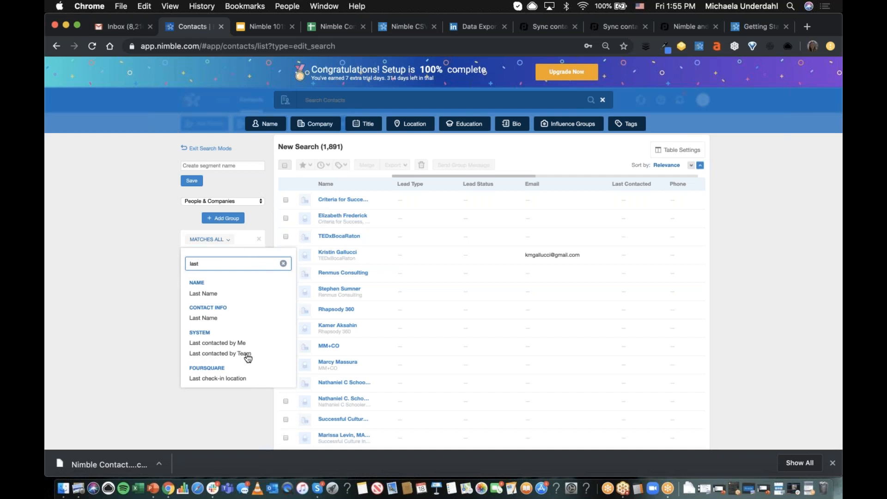
{"action": "left_click", "coordinate": [216, 355]}
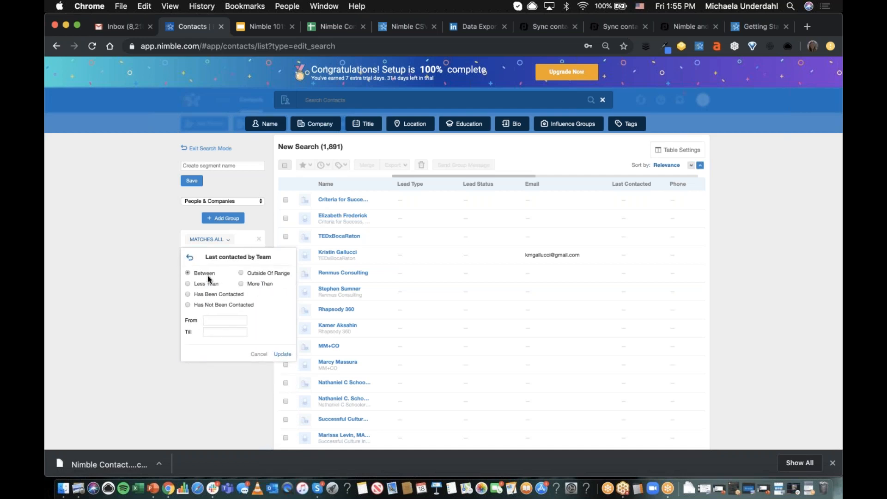
{"action": "left_click", "coordinate": [188, 283]}
{"action": "left_click", "coordinate": [204, 319]}
{"action": "type", "text": "30"}
{"action": "left_click", "coordinate": [282, 342]}
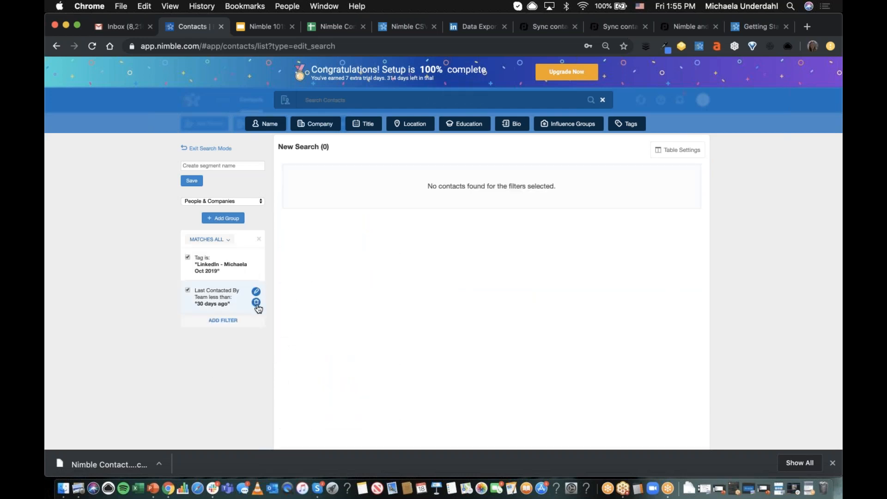
{"action": "left_click", "coordinate": [255, 308]}
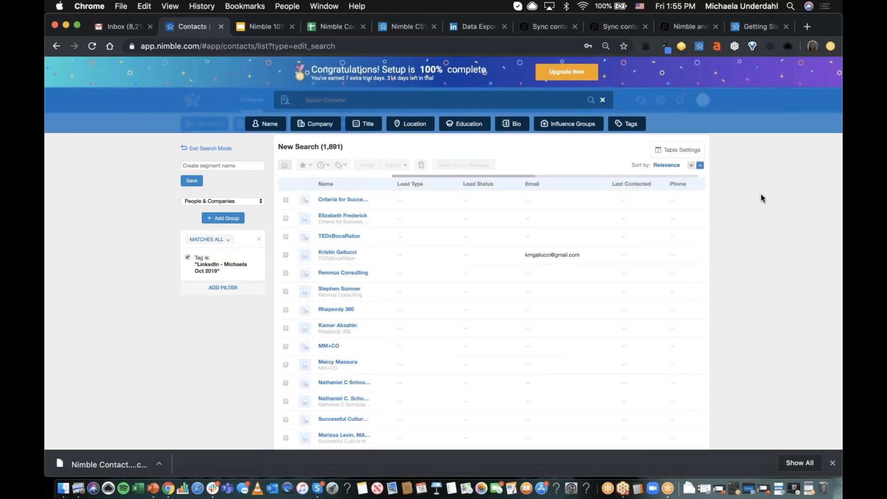
- Reduce the contact table's custom columns to phone by removing title, address, tag, last contacted, email, lead status and lead type
{"action": "scroll", "coordinate": [762, 198], "scroll_direction": "up", "scroll_amount": 2}
{"action": "scroll", "coordinate": [750, 157], "scroll_direction": "up", "scroll_amount": 2}
{"action": "scroll", "coordinate": [567, 198], "scroll_direction": "up", "scroll_amount": 2}
{"action": "left_click", "coordinate": [682, 153]}
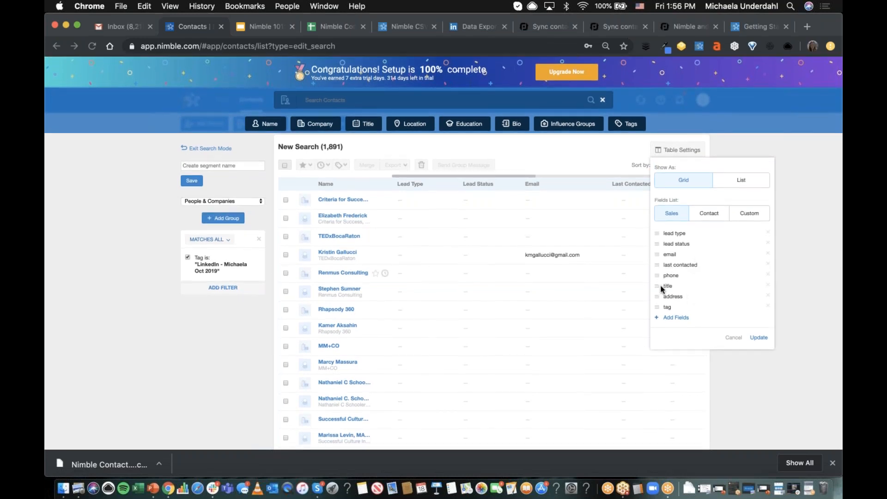
{"action": "left_click", "coordinate": [768, 286]}
{"action": "left_click", "coordinate": [768, 286]}
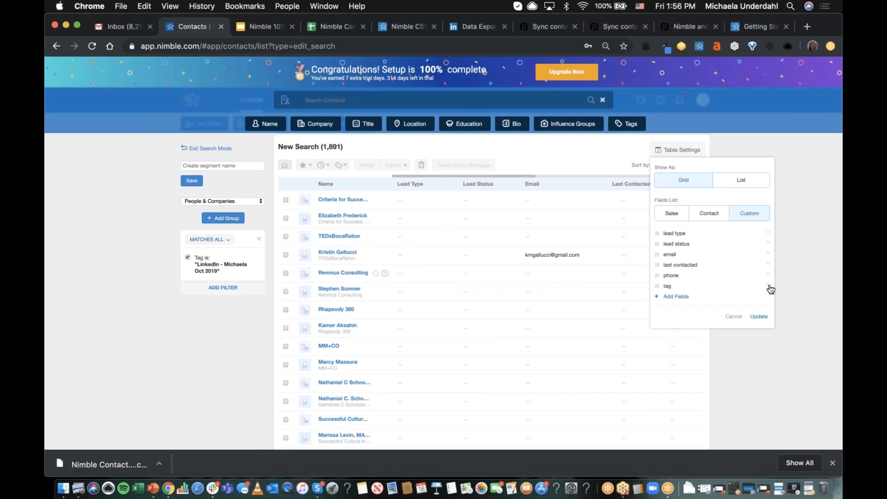
{"action": "left_click", "coordinate": [767, 286]}
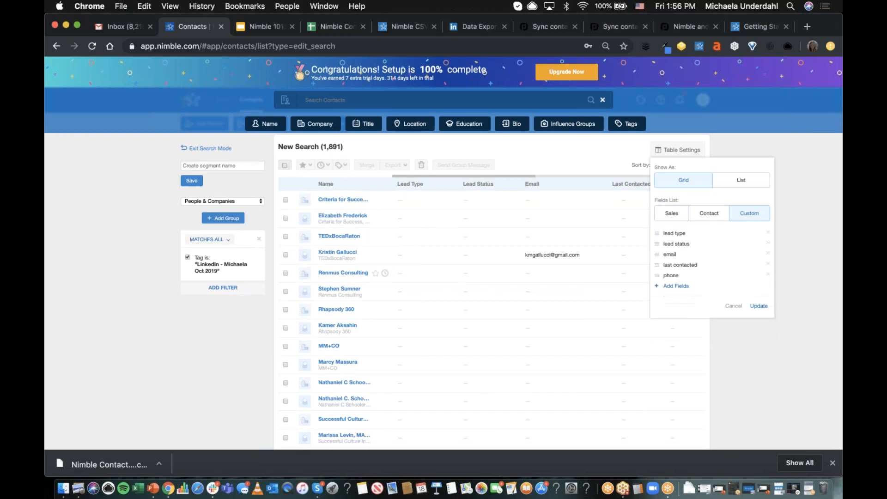
{"action": "left_click", "coordinate": [768, 264]}
{"action": "left_click", "coordinate": [768, 254]}
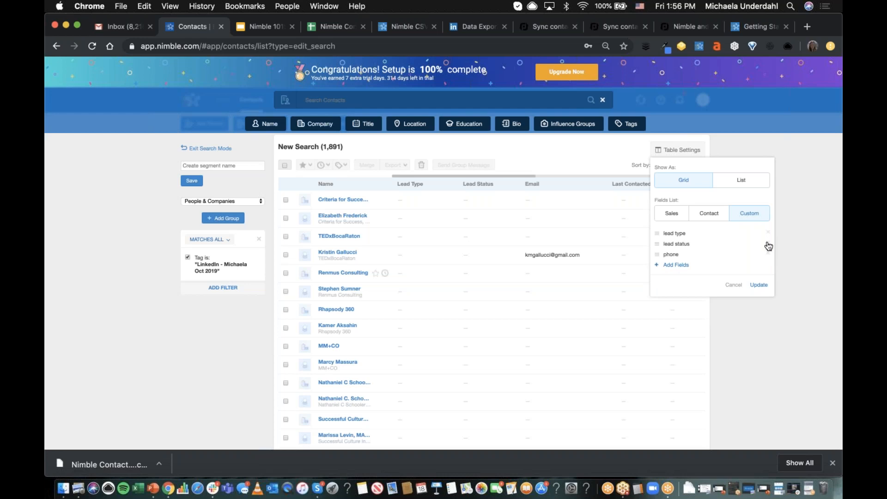
{"action": "left_click", "coordinate": [768, 244]}
{"action": "left_click", "coordinate": [768, 243]}
{"action": "left_click", "coordinate": [759, 263]}
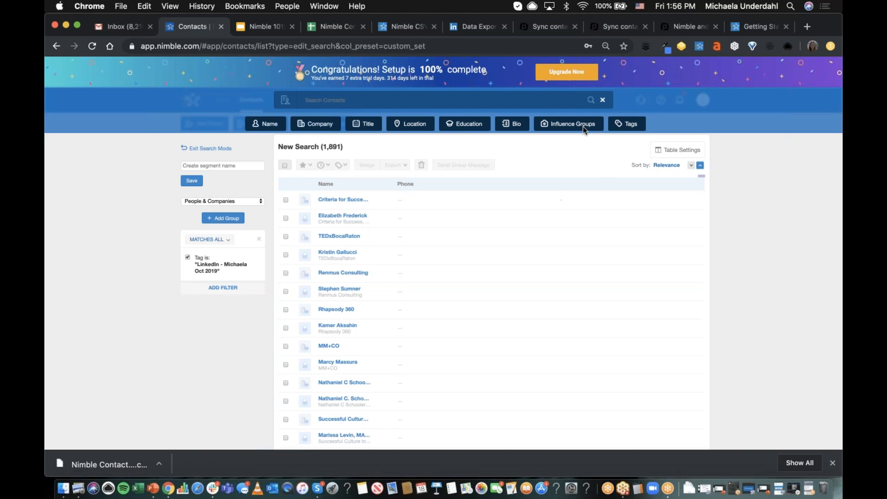
- Exit the contact search and open the Activities agenda
{"action": "left_click", "coordinate": [602, 100]}
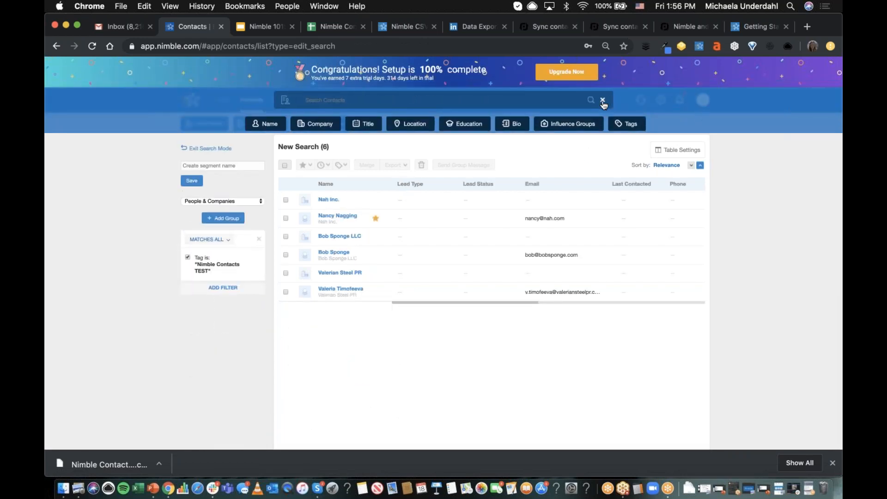
{"action": "left_click", "coordinate": [602, 100]}
{"action": "left_click", "coordinate": [395, 100]}
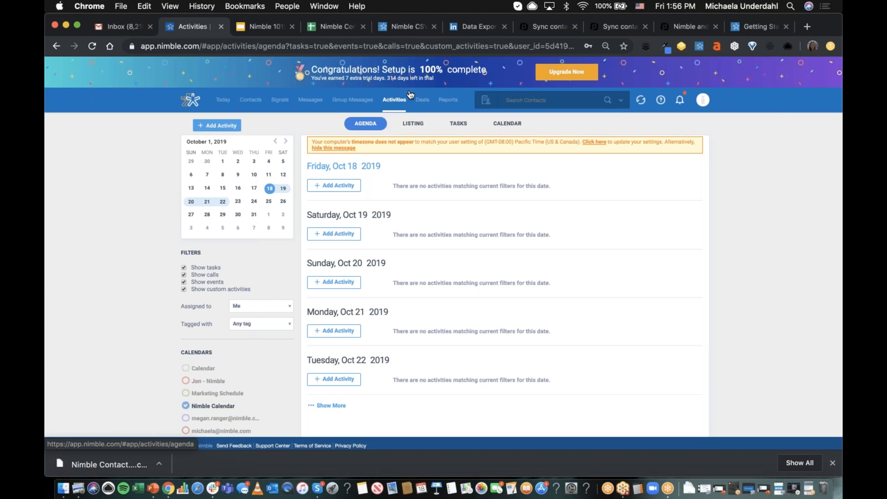
- Filter the activities listing to calls and open its column configuration
{"action": "left_click", "coordinate": [418, 124]}
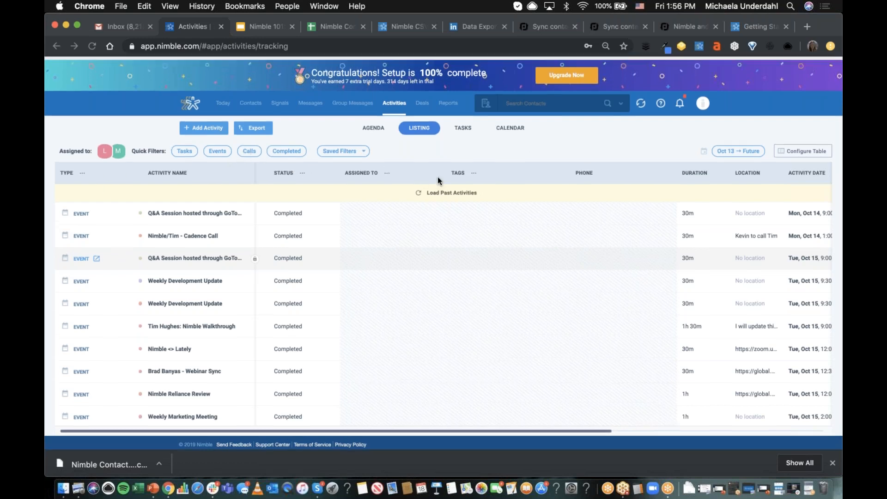
{"action": "left_click", "coordinate": [249, 148]}
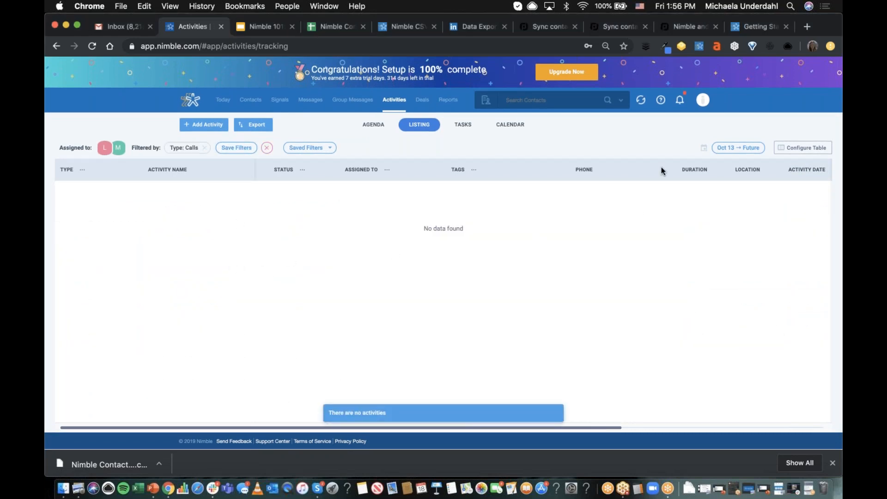
{"action": "left_click", "coordinate": [798, 147]}
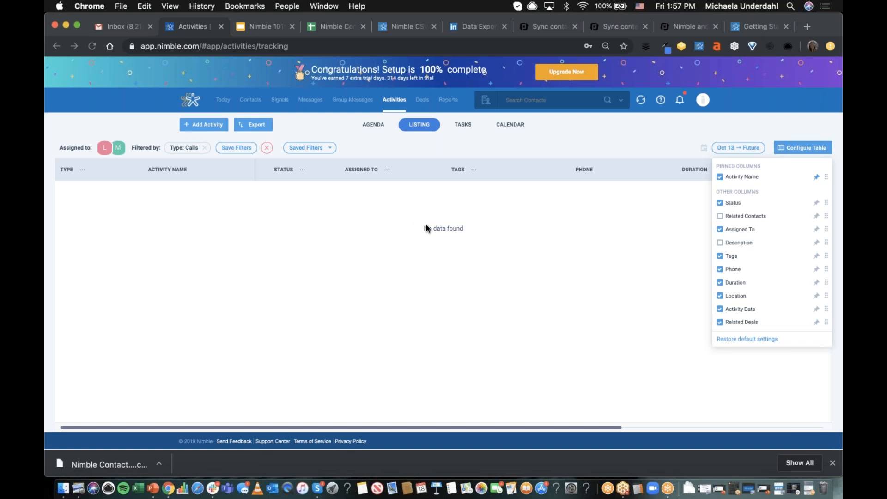
- Load nimble.com in place of the PieSync and MailChimp support article
{"action": "left_click", "coordinate": [755, 27]}
{"action": "key", "text": "super+l"}
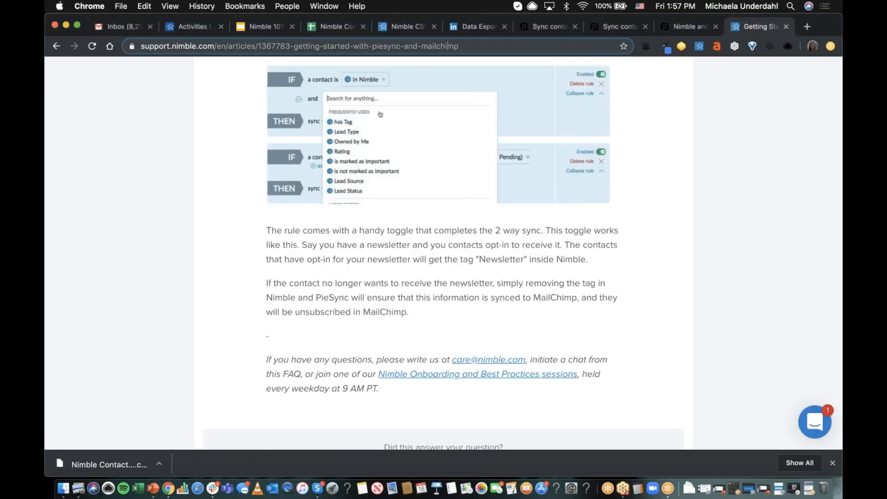
{"action": "type", "text": "nimble.com"}
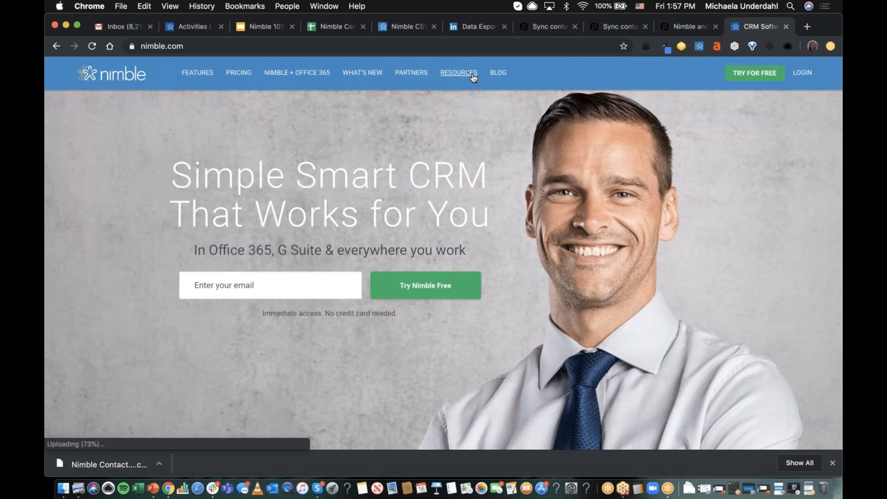
- Open the Demos & Webinars page and review the onboarding, Nimble 101, case study and influencer webinar schedules
{"action": "mouse_move", "coordinate": [473, 78]}
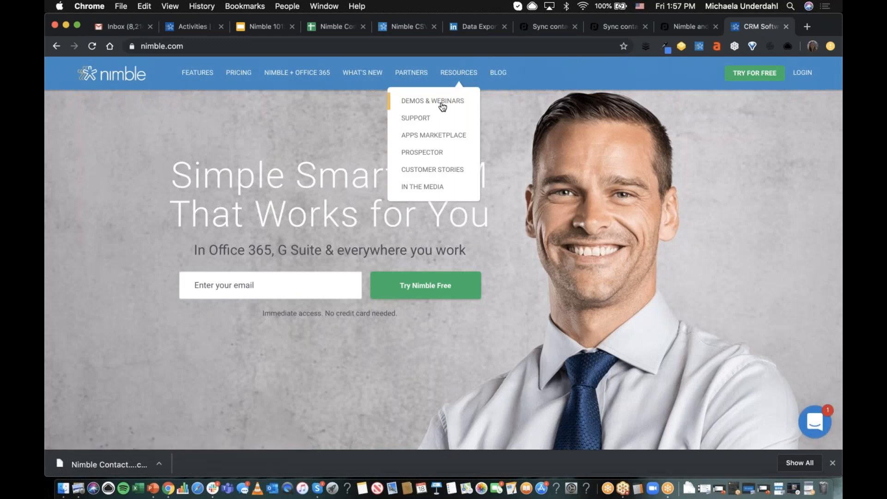
{"action": "left_click", "coordinate": [447, 102]}
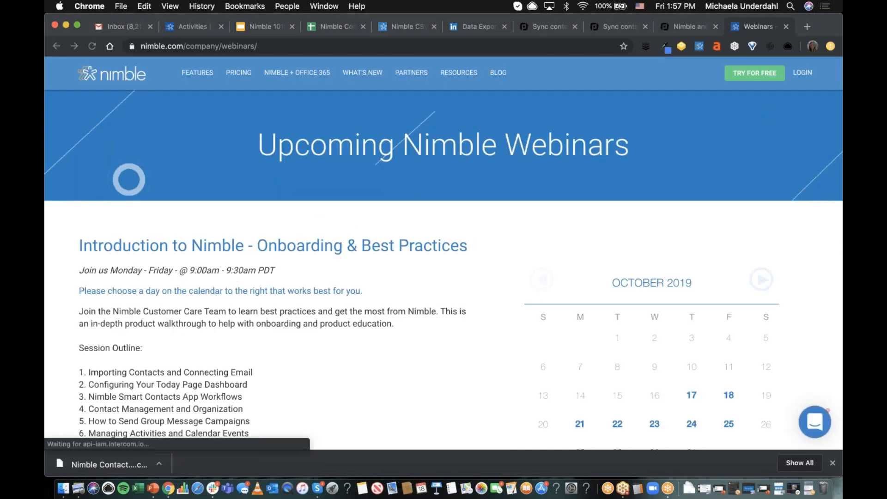
{"action": "scroll", "coordinate": [396, 253], "scroll_direction": "down", "scroll_amount": 3}
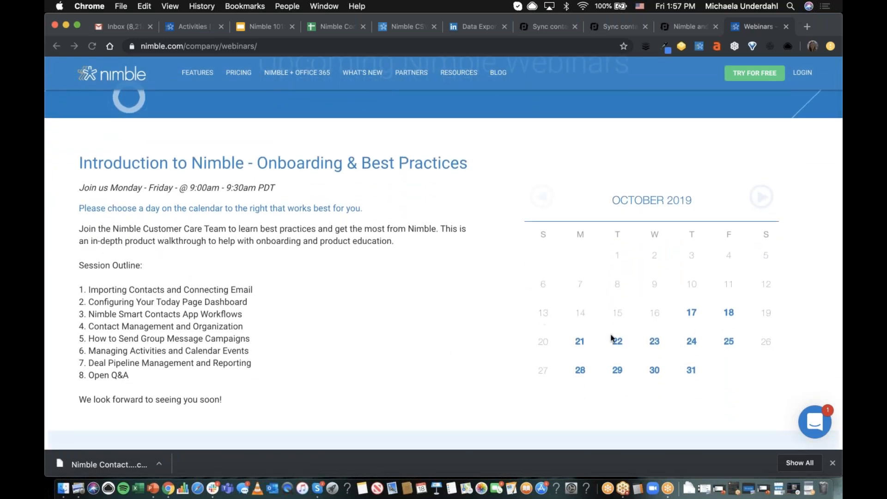
{"action": "scroll", "coordinate": [360, 323], "scroll_direction": "down", "scroll_amount": 1}
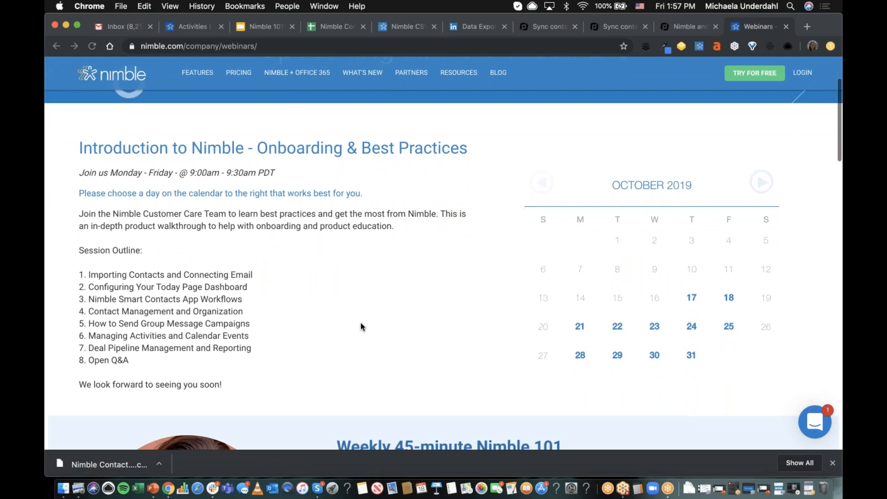
{"action": "scroll", "coordinate": [360, 322], "scroll_direction": "down", "scroll_amount": 5}
{"action": "scroll", "coordinate": [450, 341], "scroll_direction": "down", "scroll_amount": 3}
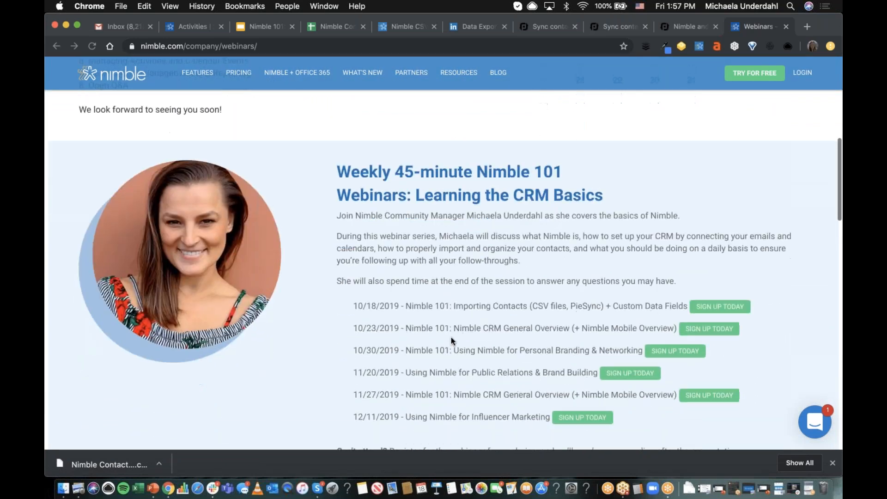
{"action": "scroll", "coordinate": [518, 295], "scroll_direction": "down", "scroll_amount": 10}
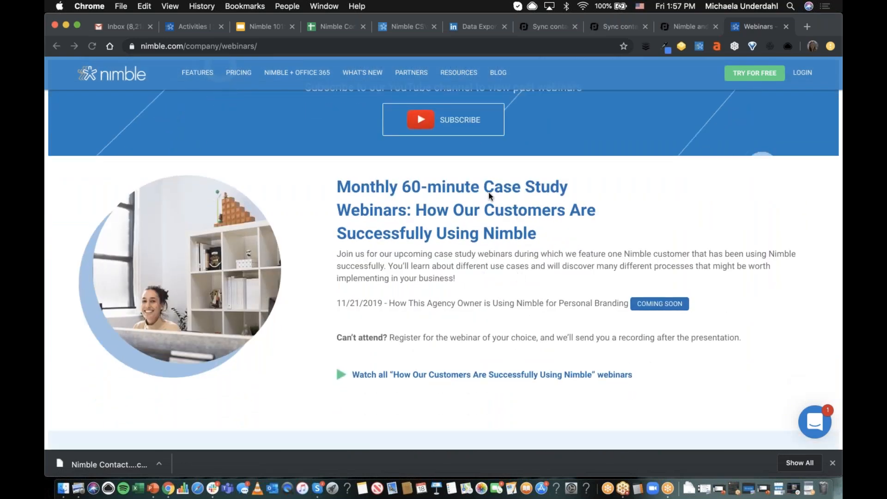
{"action": "scroll", "coordinate": [575, 310], "scroll_direction": "up", "scroll_amount": 1}
{"action": "scroll", "coordinate": [575, 313], "scroll_direction": "up", "scroll_amount": 1}
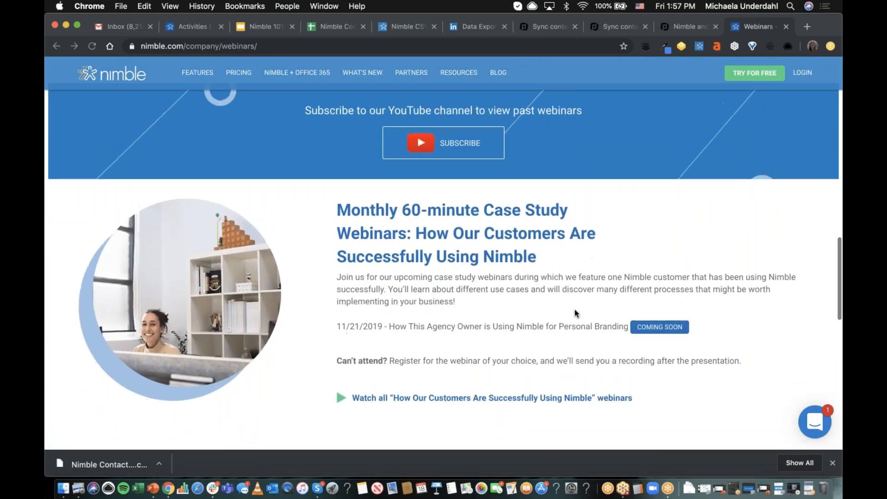
{"action": "scroll", "coordinate": [445, 267], "scroll_direction": "down", "scroll_amount": 4}
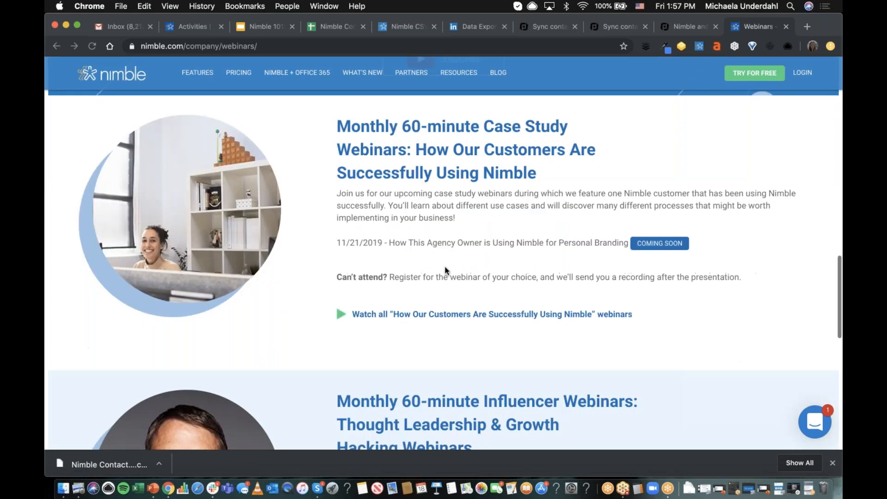
{"action": "scroll", "coordinate": [457, 226], "scroll_direction": "down", "scroll_amount": 3}
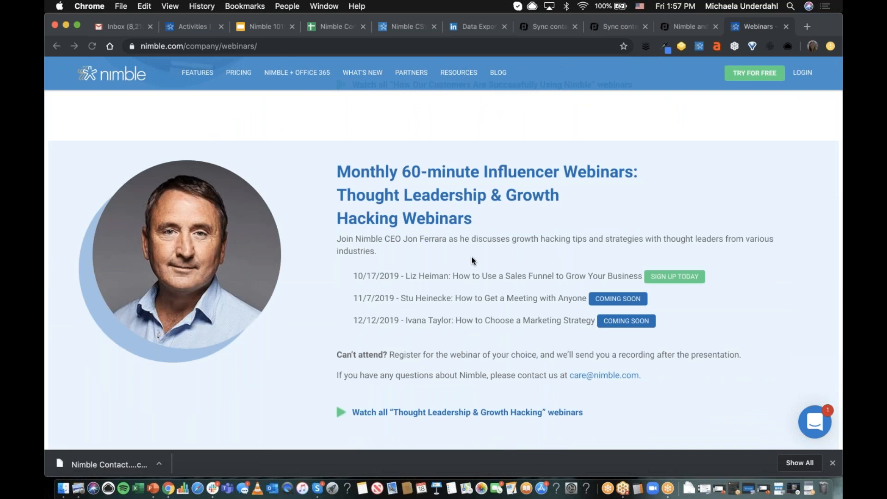
{"action": "scroll", "coordinate": [541, 134], "scroll_direction": "up", "scroll_amount": 15}
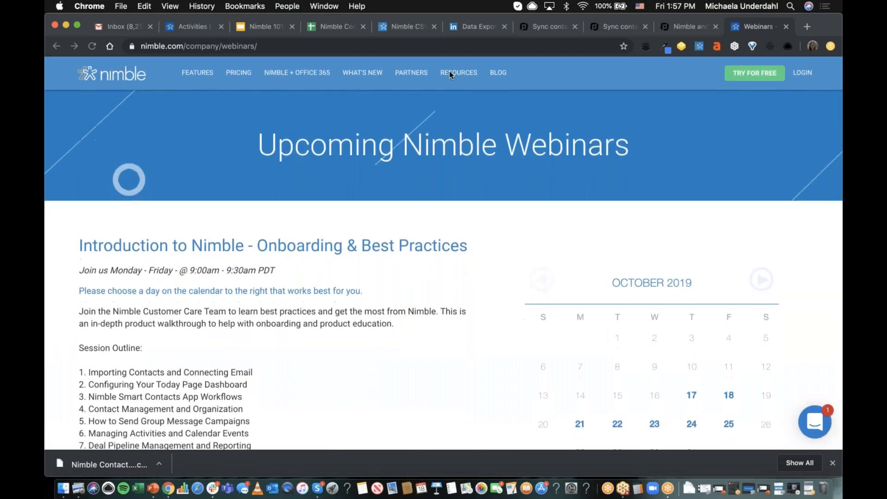
{"action": "mouse_move", "coordinate": [449, 73]}
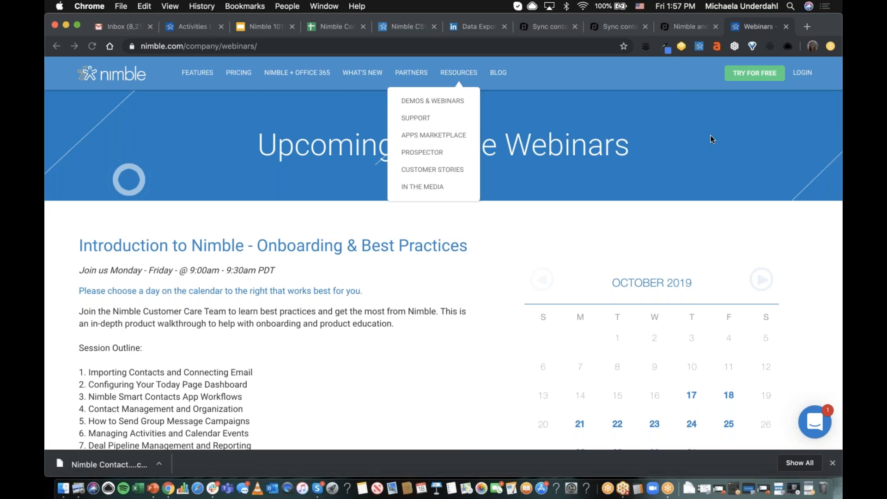
- Switch back to the Nimble app, open the contacts list and select all recently viewed contacts
{"action": "left_click", "coordinate": [190, 32]}
{"action": "left_click", "coordinate": [251, 101]}
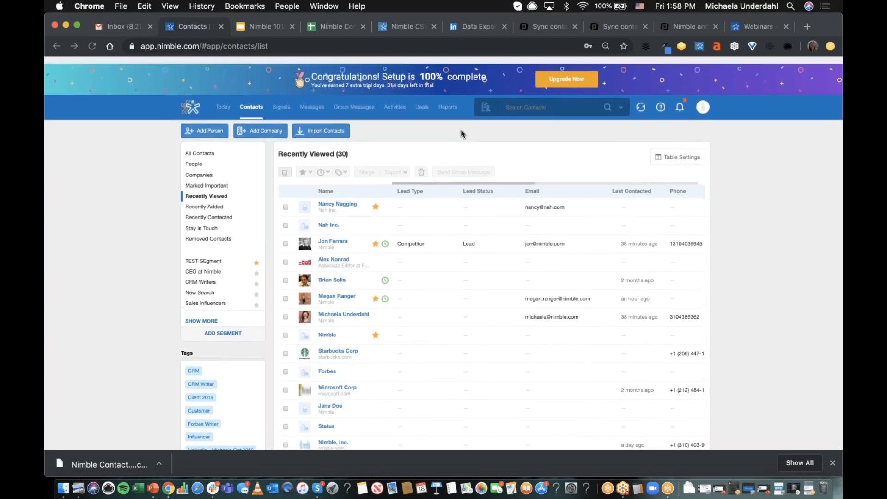
{"action": "left_click", "coordinate": [285, 167]}
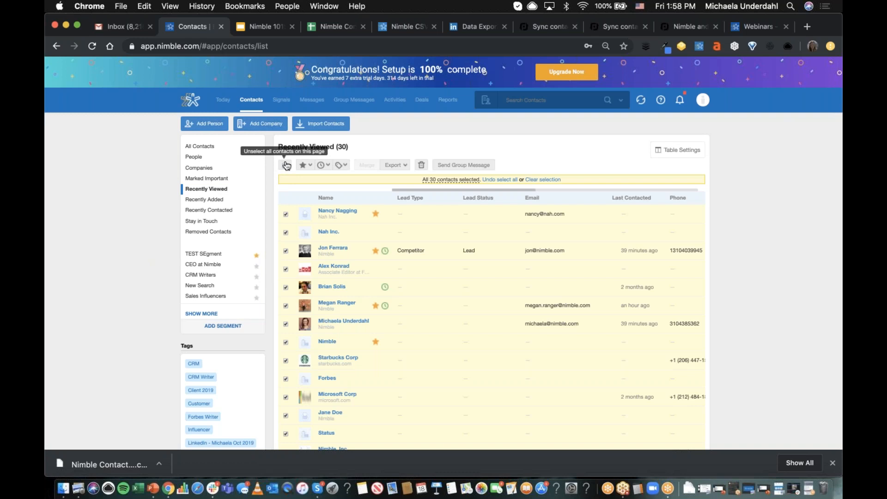
{"action": "mouse_move", "coordinate": [424, 179]}
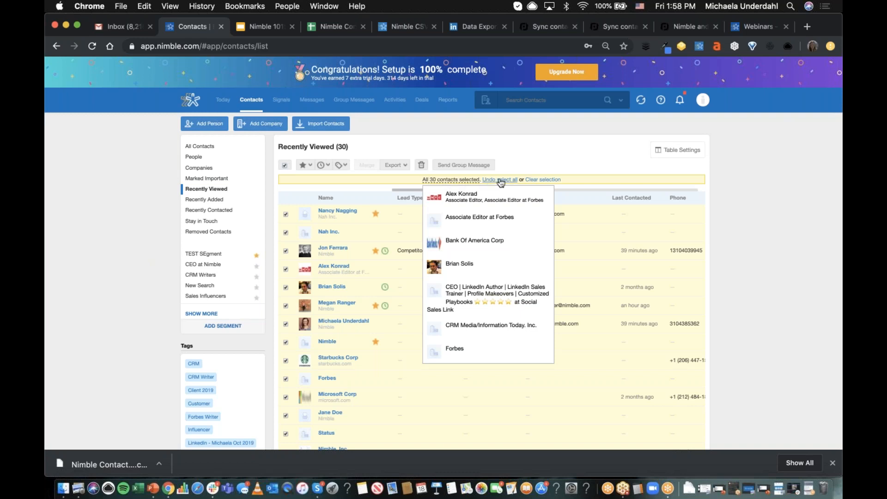
- Select every contact in the All Contacts group and look through the available export formats without exporting
{"action": "left_click", "coordinate": [217, 150]}
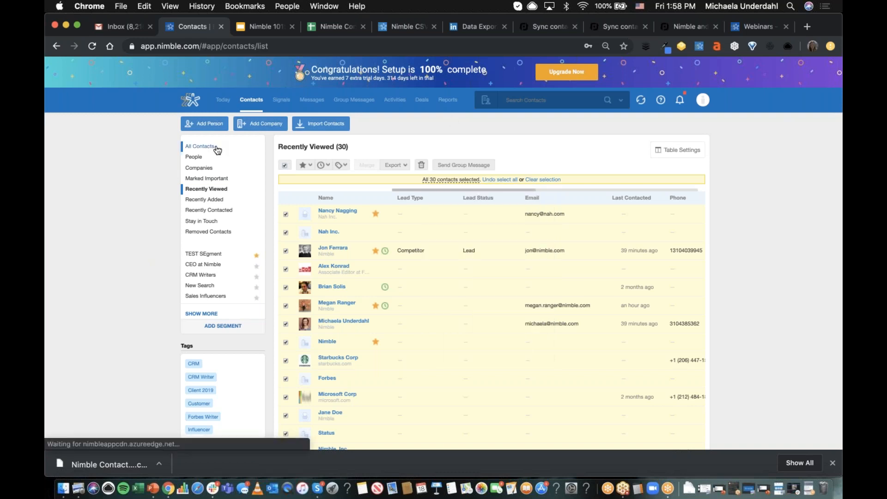
{"action": "left_click", "coordinate": [284, 166]}
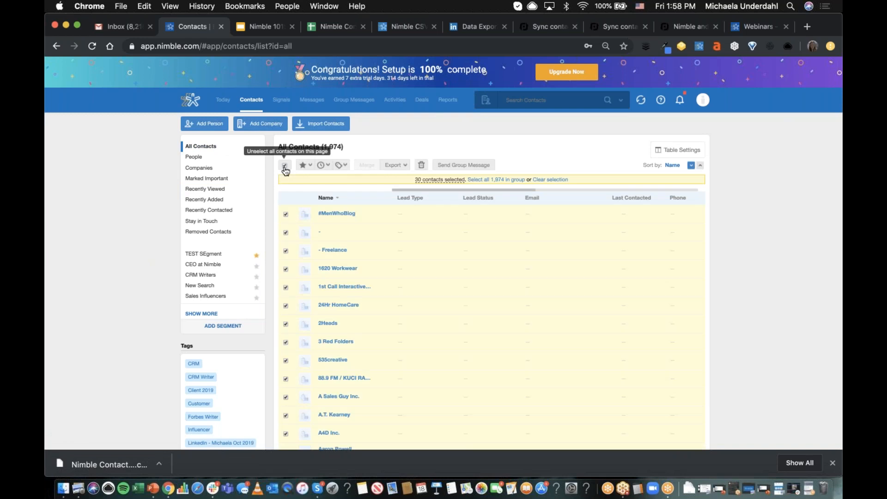
{"action": "left_click", "coordinate": [502, 181]}
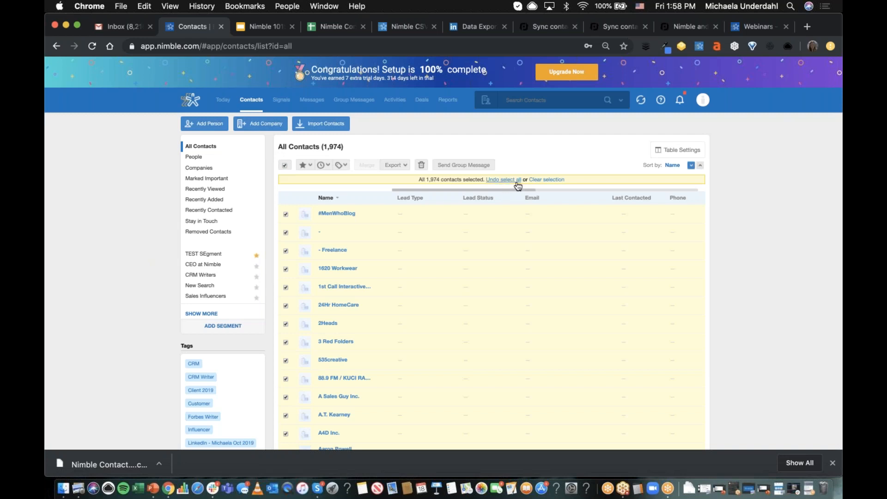
{"action": "left_click", "coordinate": [402, 167]}
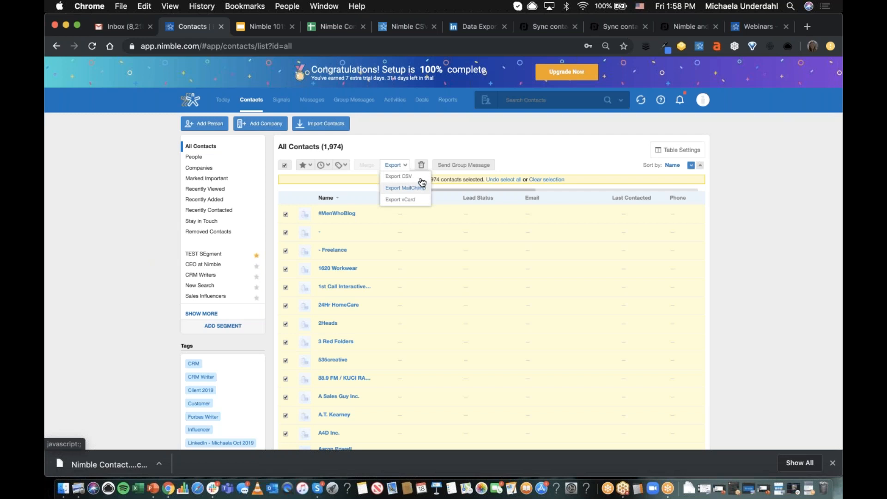
{"action": "left_click", "coordinate": [494, 140]}
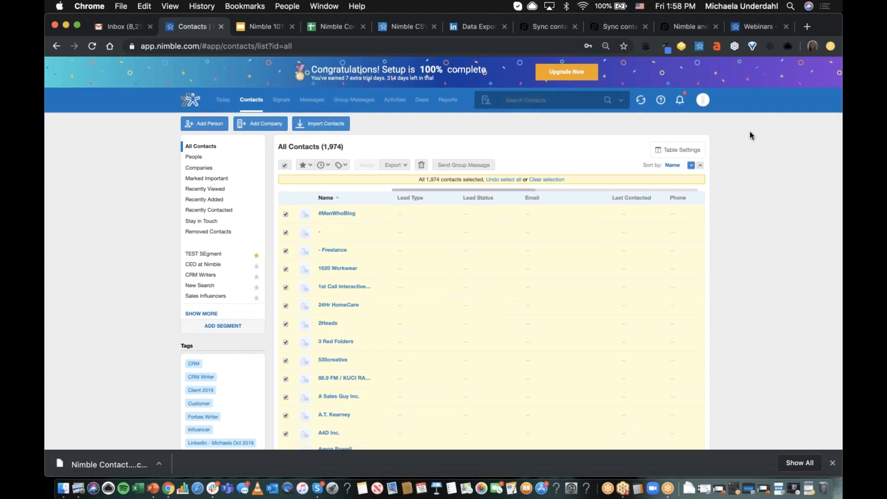
{"action": "left_click", "coordinate": [750, 144]}
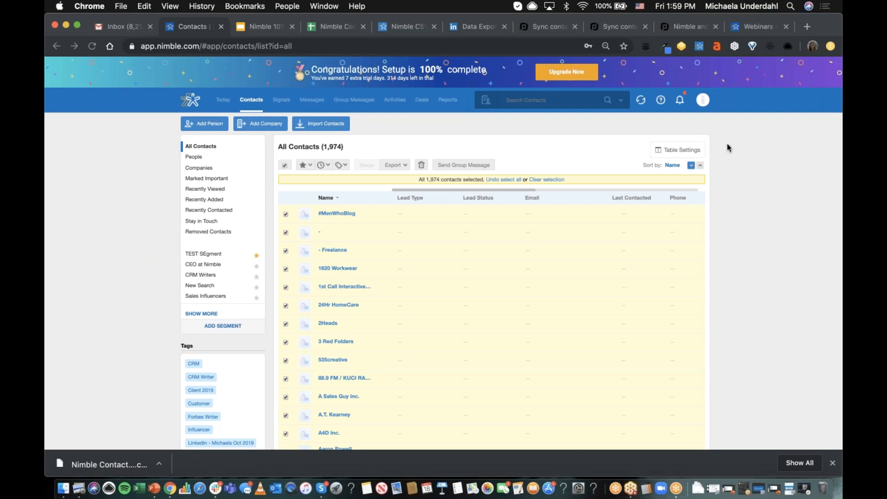
- Open the Outlook CSV import page from the contact import sources in Networks & Imports
{"action": "left_click", "coordinate": [702, 99]}
{"action": "left_click", "coordinate": [690, 182]}
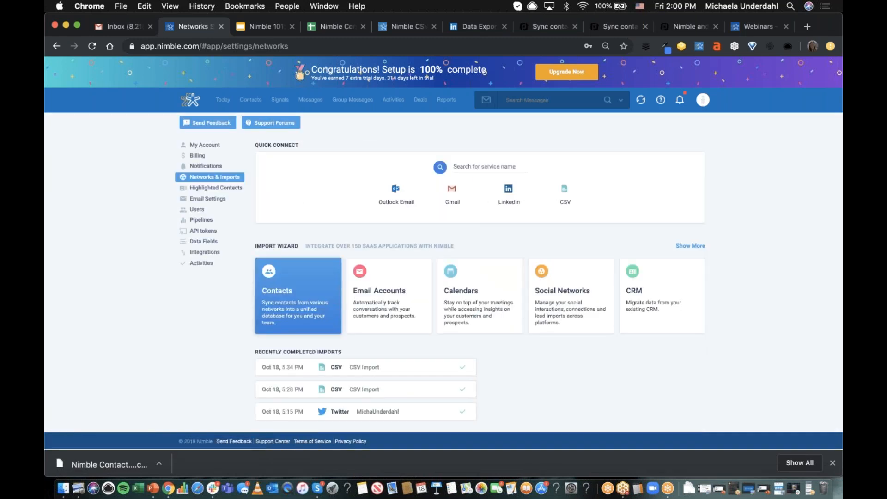
{"action": "left_click", "coordinate": [323, 294]}
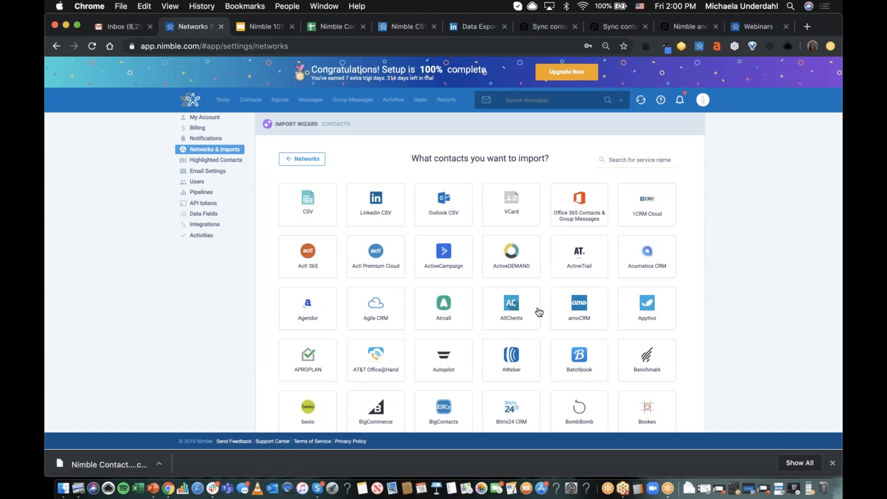
{"action": "left_click", "coordinate": [447, 217]}
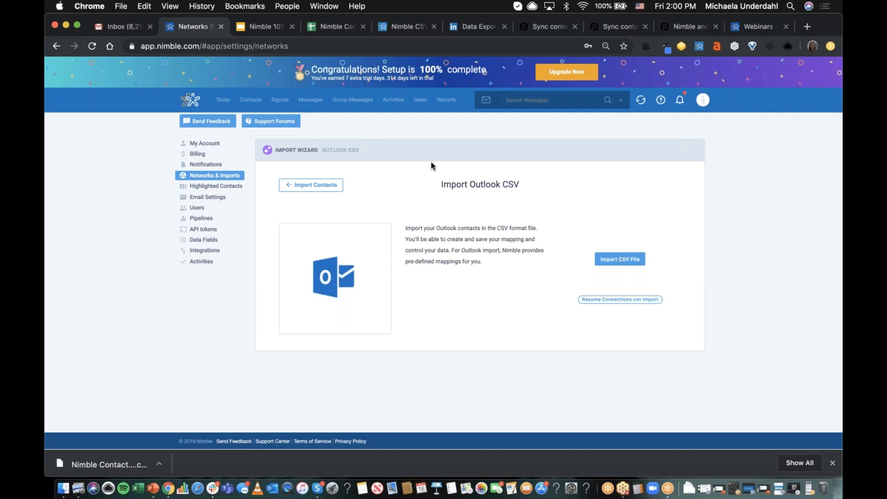
- Leave the Outlook CSV import and reopen the list of contact import sources in Networks & Imports
{"action": "left_click", "coordinate": [56, 46]}
{"action": "left_click", "coordinate": [703, 103]}
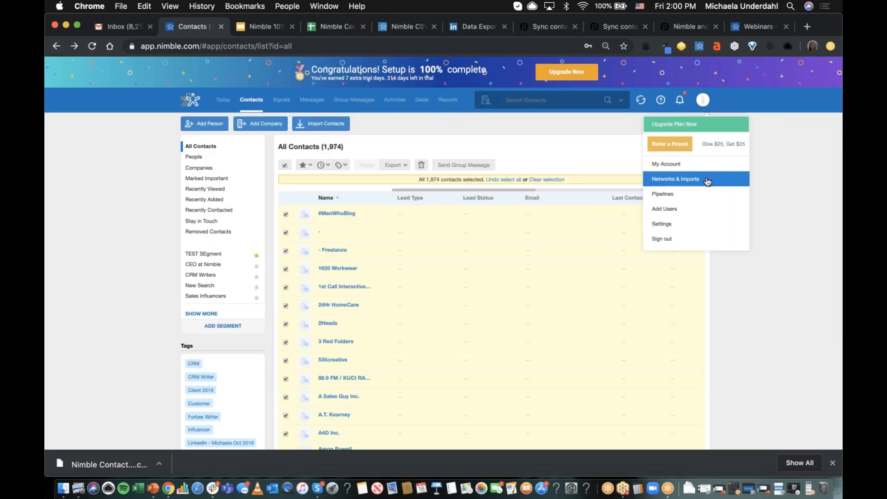
{"action": "left_click", "coordinate": [675, 179]}
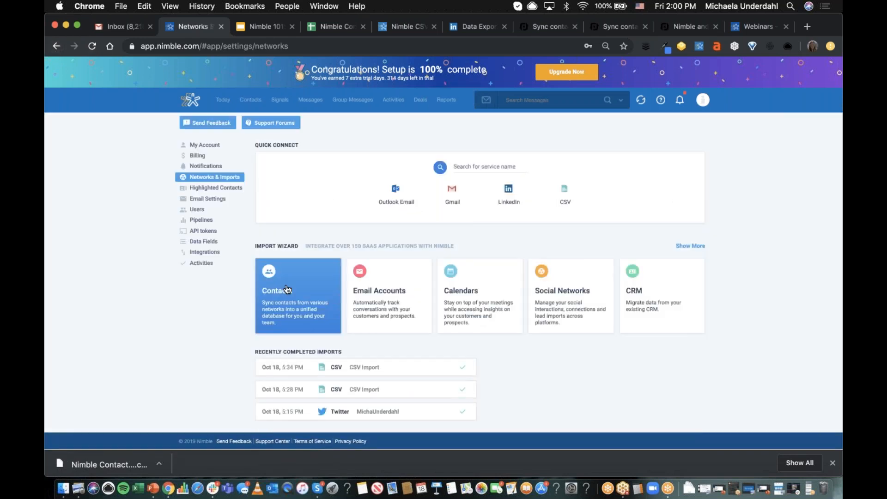
{"action": "left_click", "coordinate": [297, 293]}
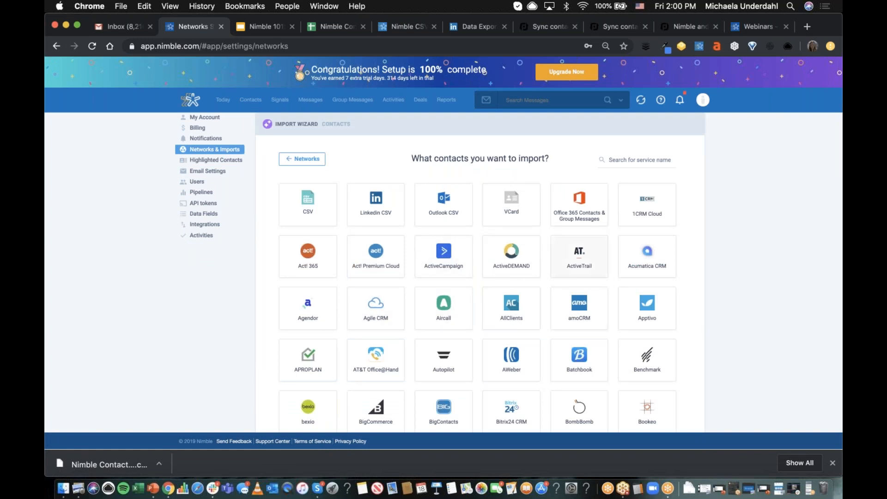
{"action": "scroll", "coordinate": [731, 234], "scroll_direction": "up", "scroll_amount": 2}
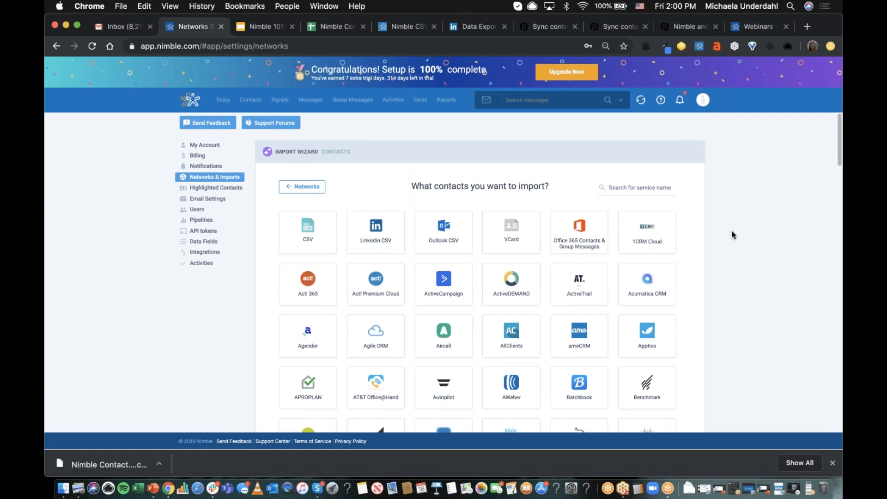